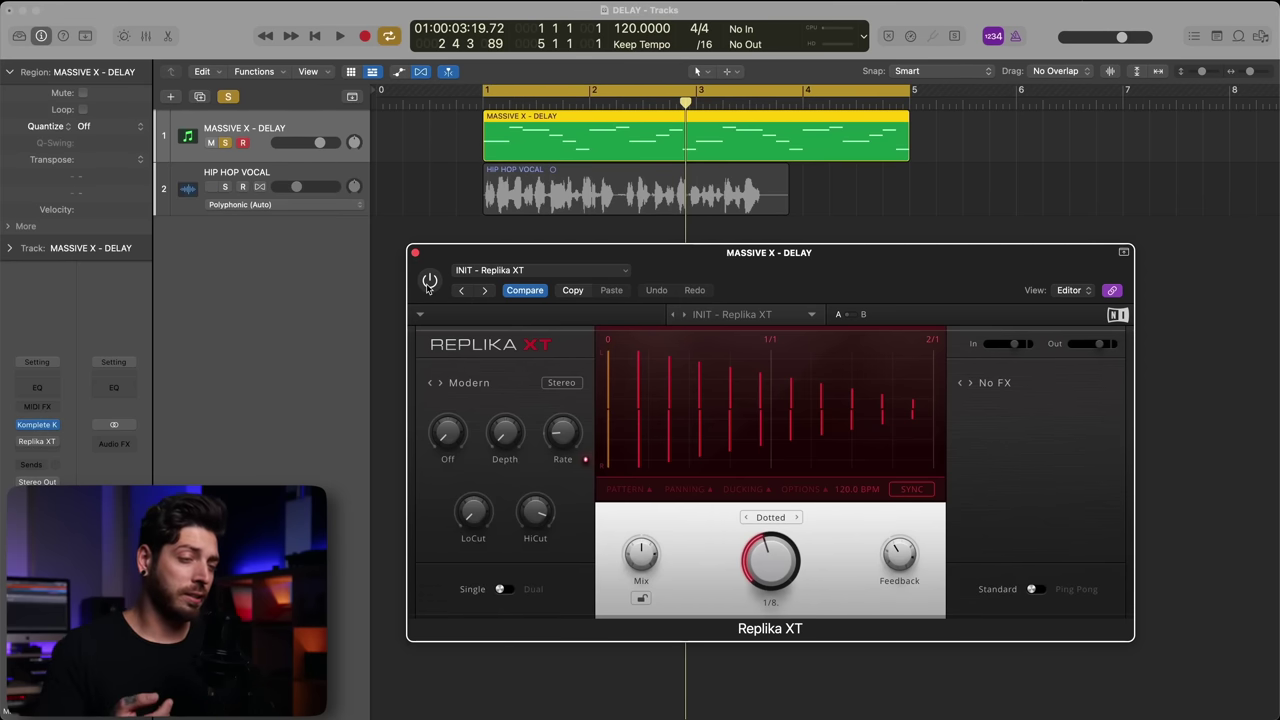
Step: Listen to the synth's dotted 1/8 delay, then select the HIP HOP VOCAL track
key("space")
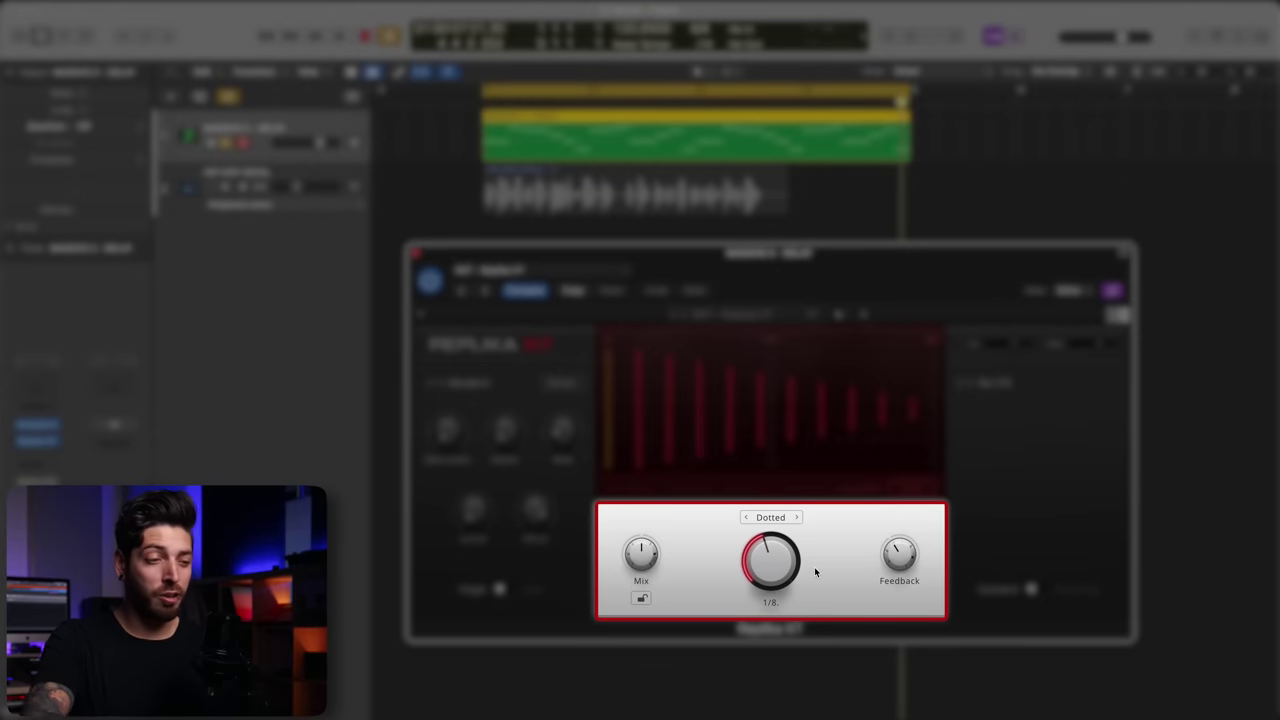
mouse_move(653, 557)
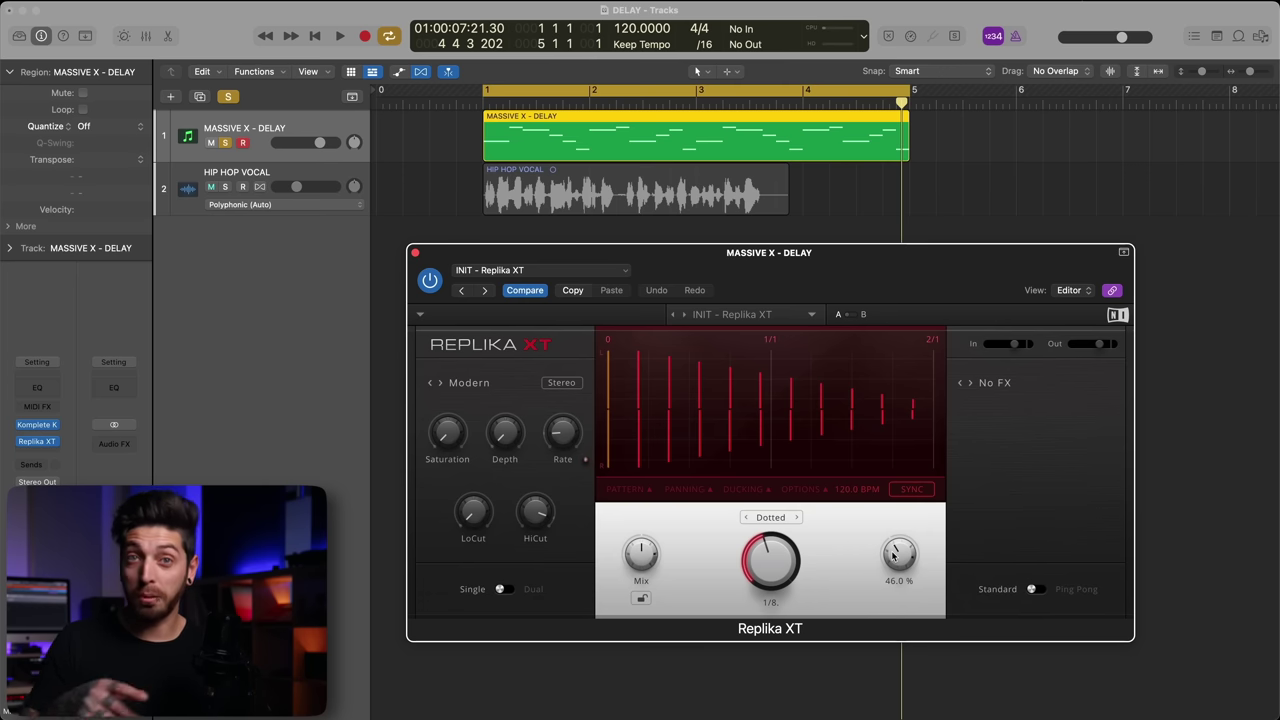
key("space")
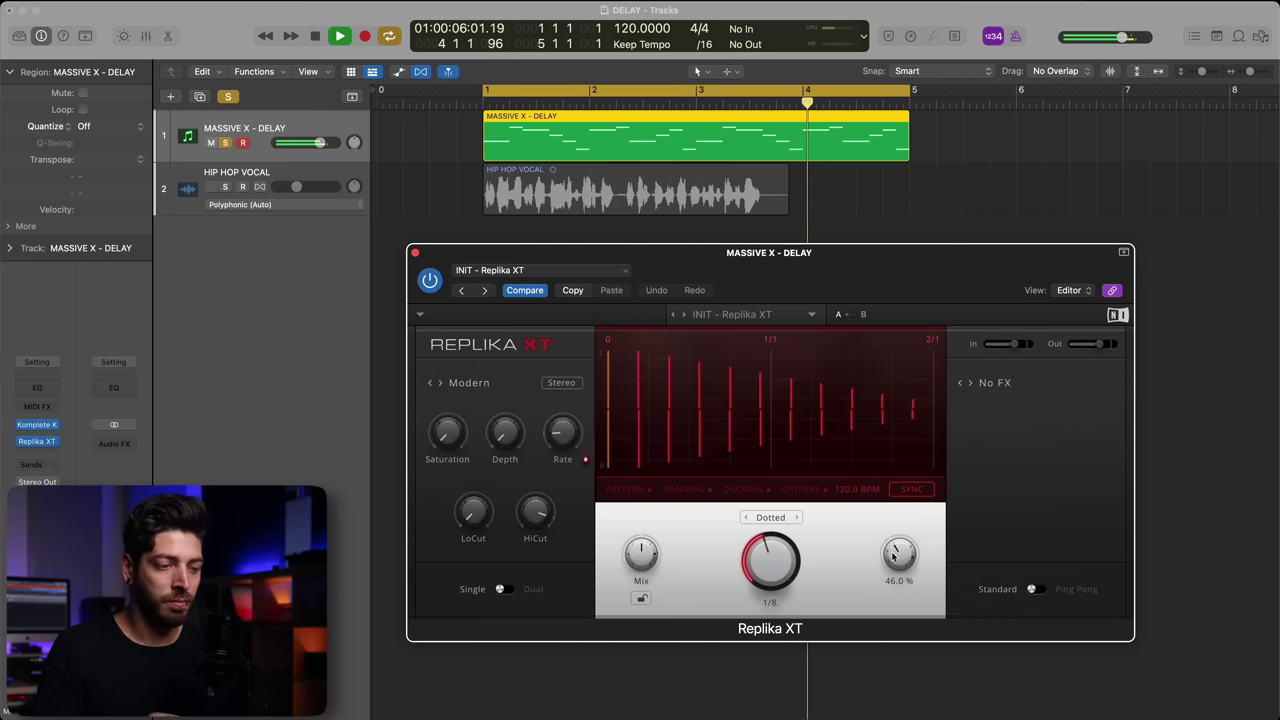
key("space")
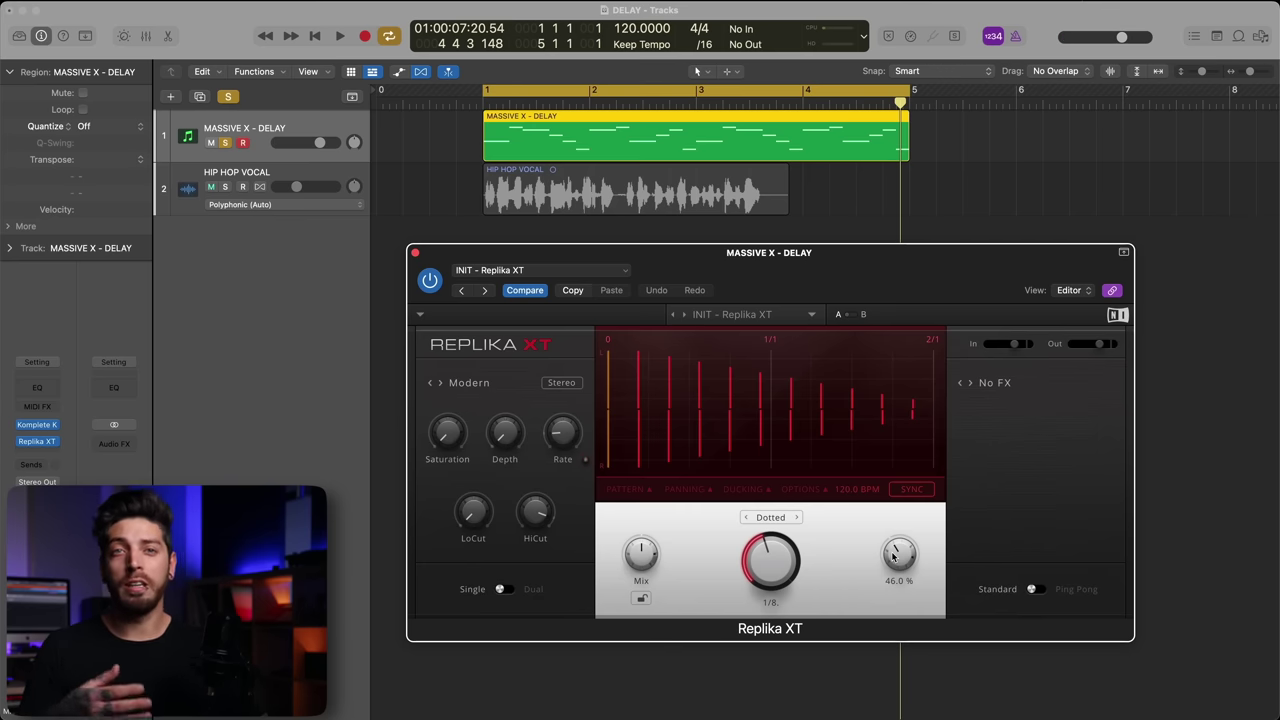
key("Down")
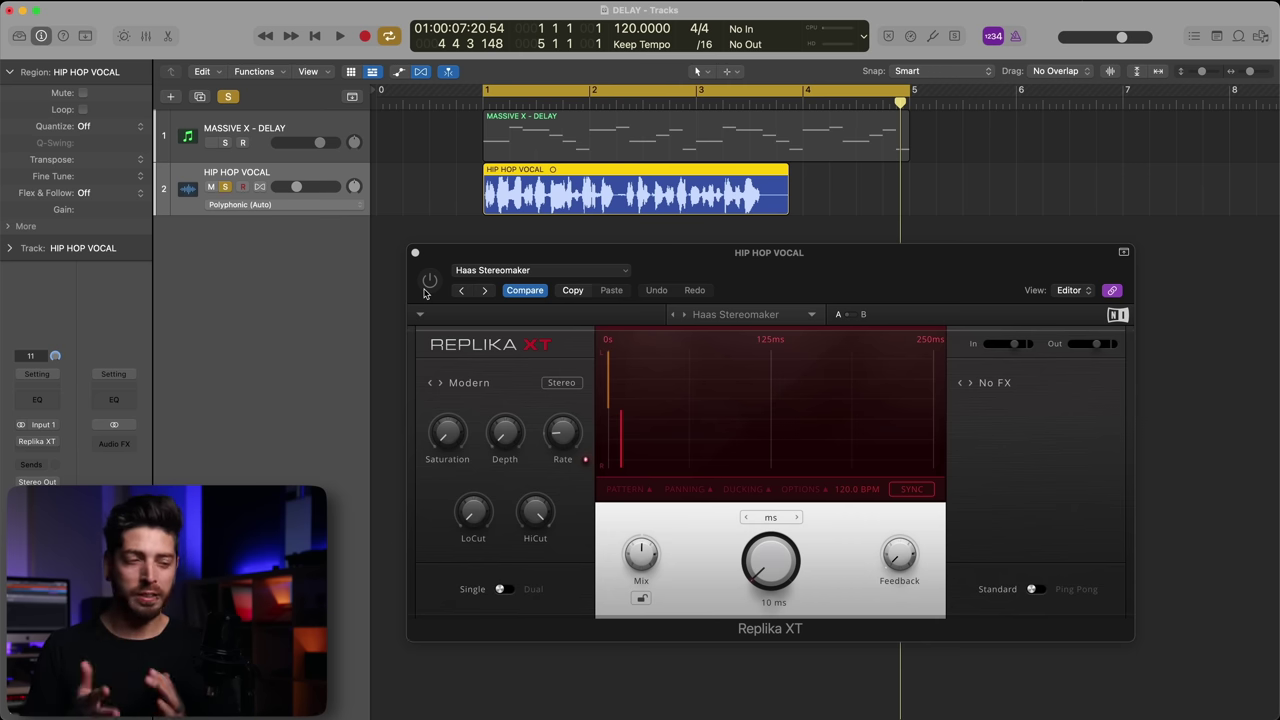
key("space")
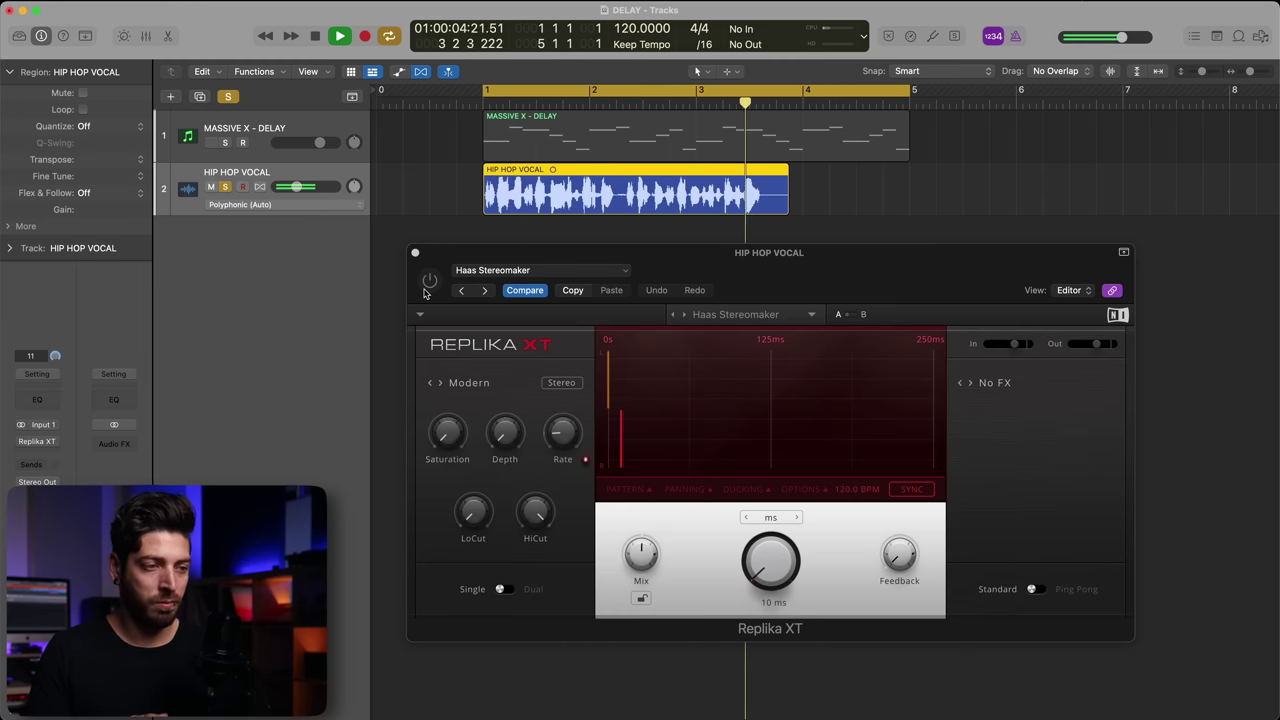
key("space")
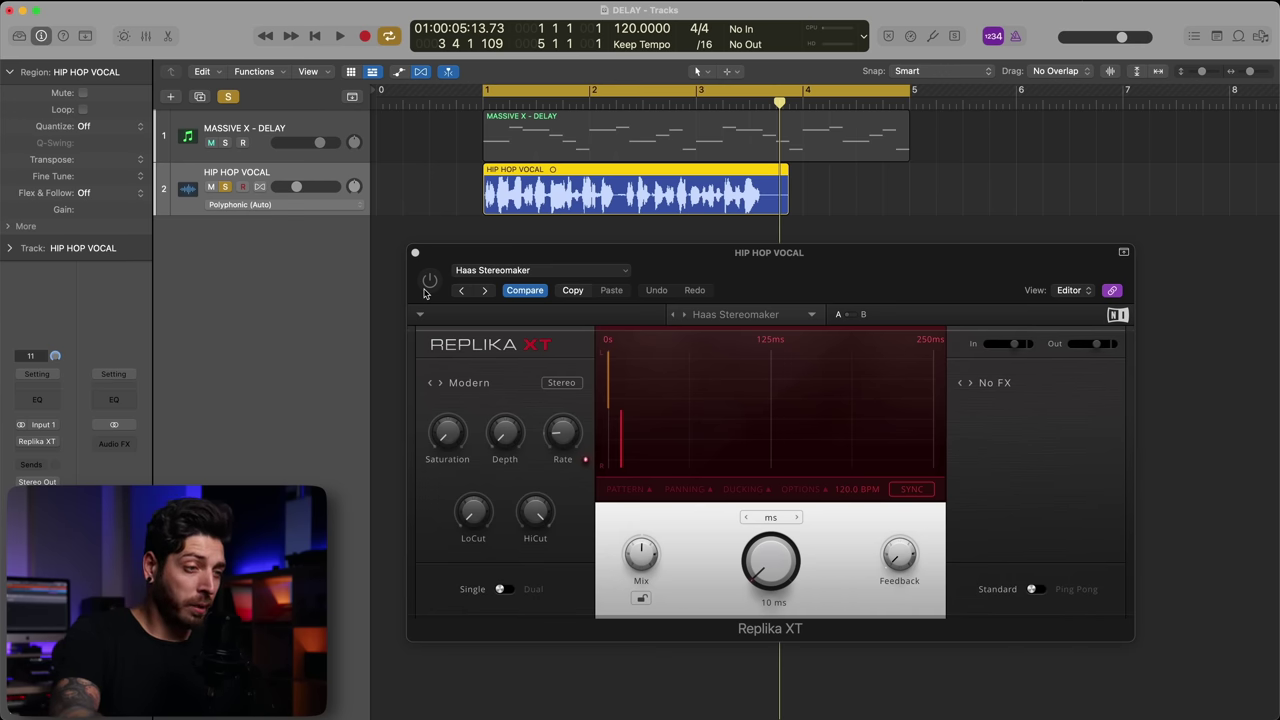
left_click(424, 293)
key("space")
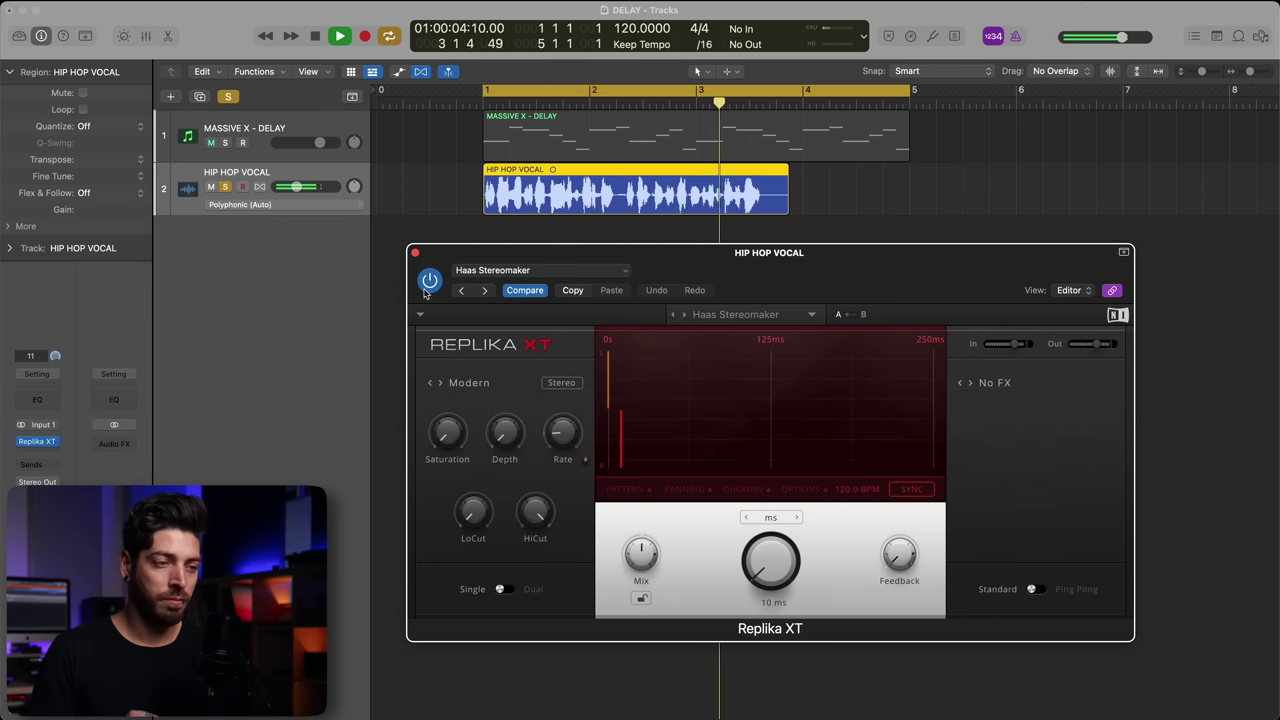
key("space")
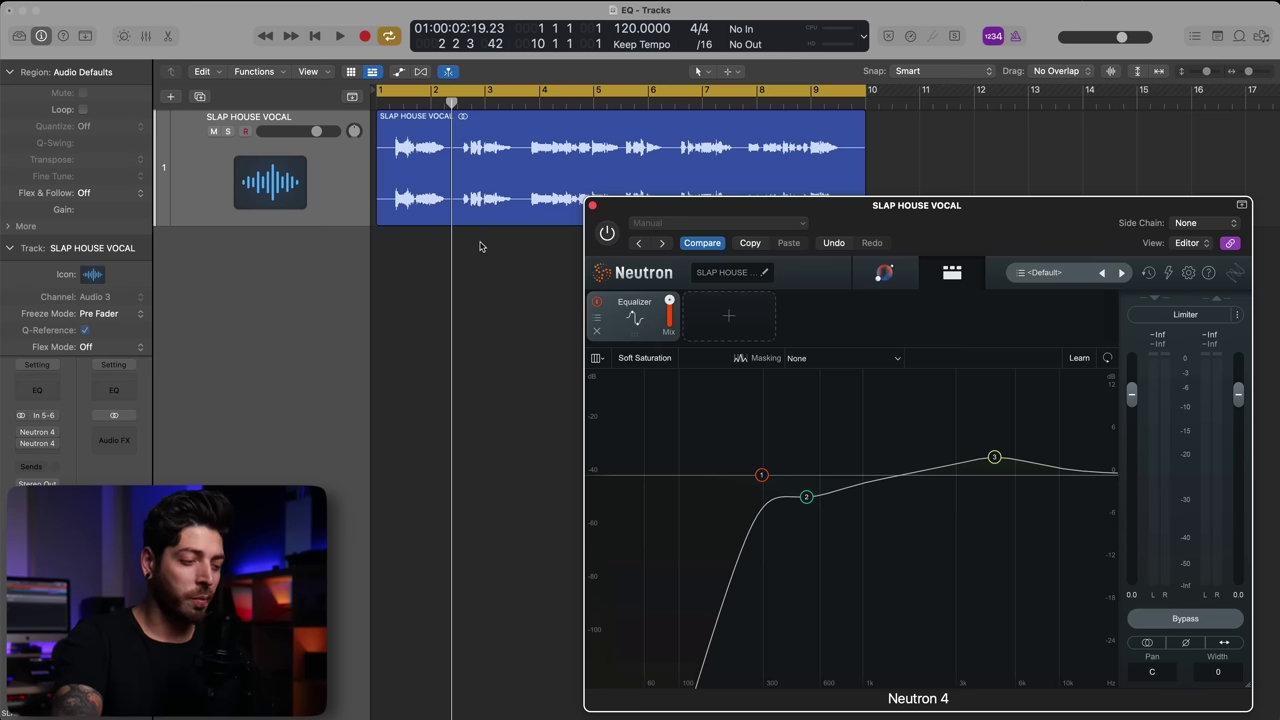
Step: Play the SLAP HOUSE VOCAL through Neutron 4's steep low cut and gentle high boost
left_click(479, 246)
key("space")
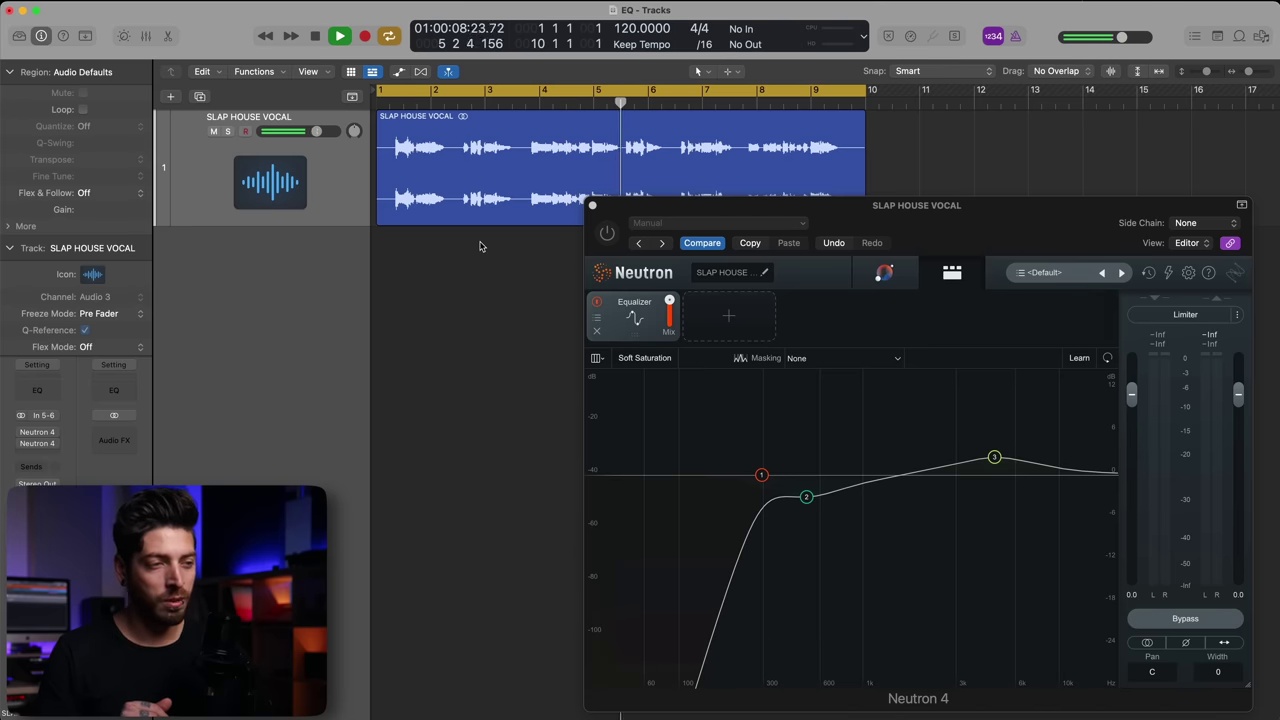
key("space")
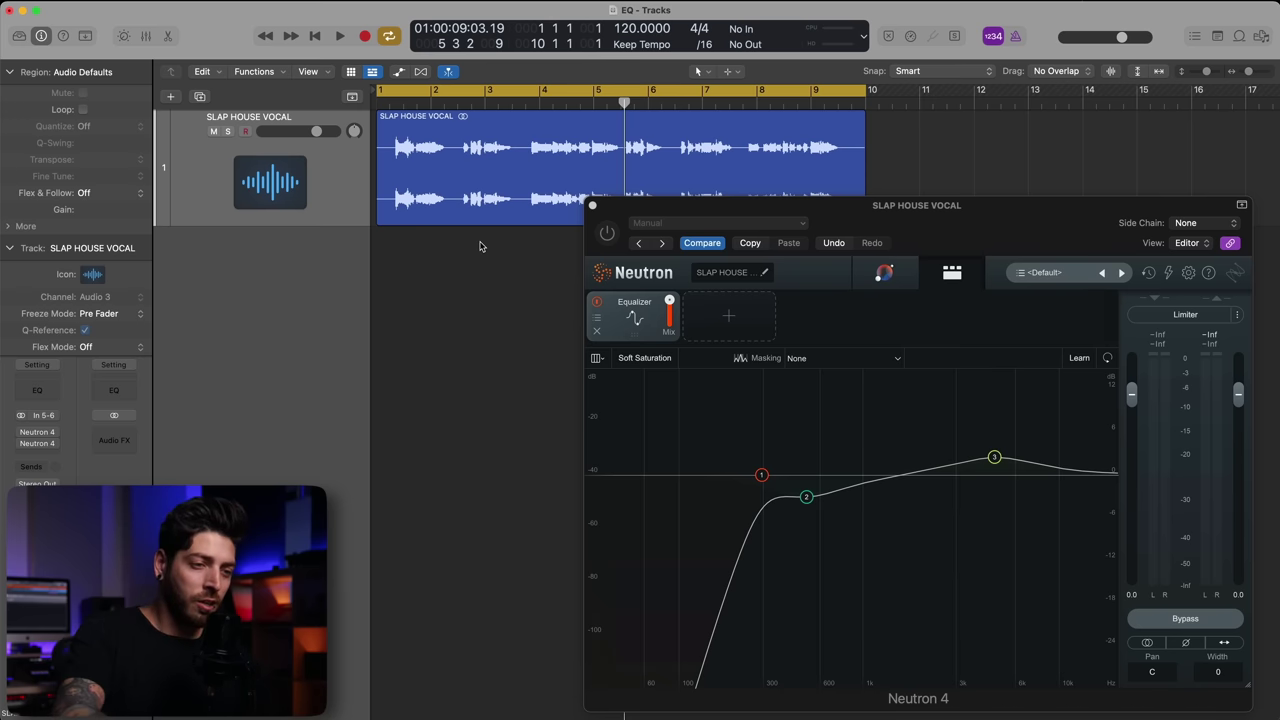
left_click(697, 420)
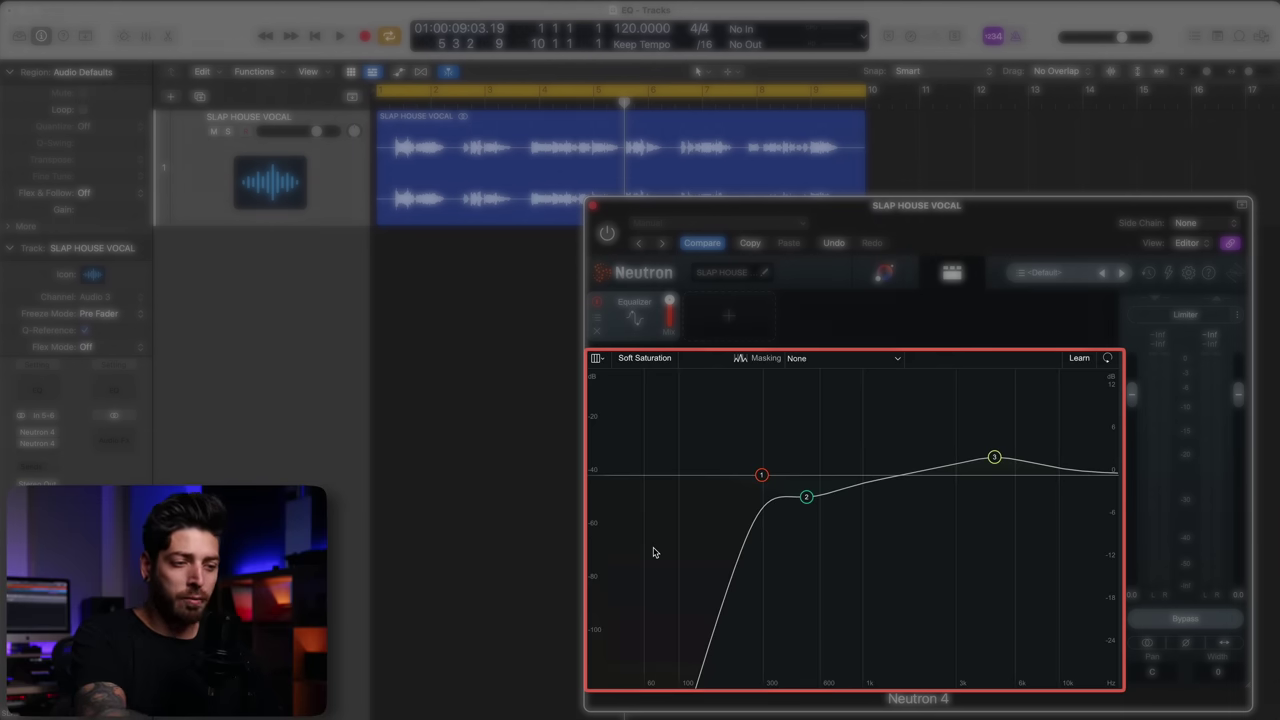
left_click(761, 476)
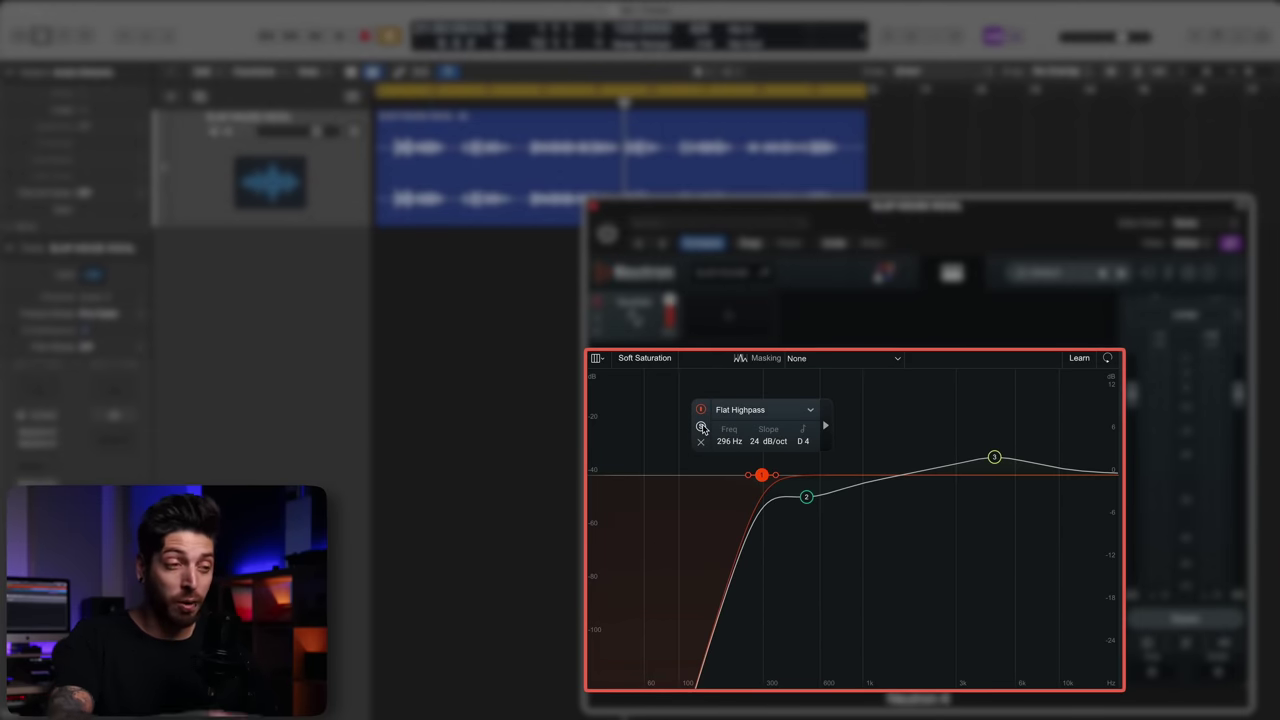
left_click(702, 428)
key("space")
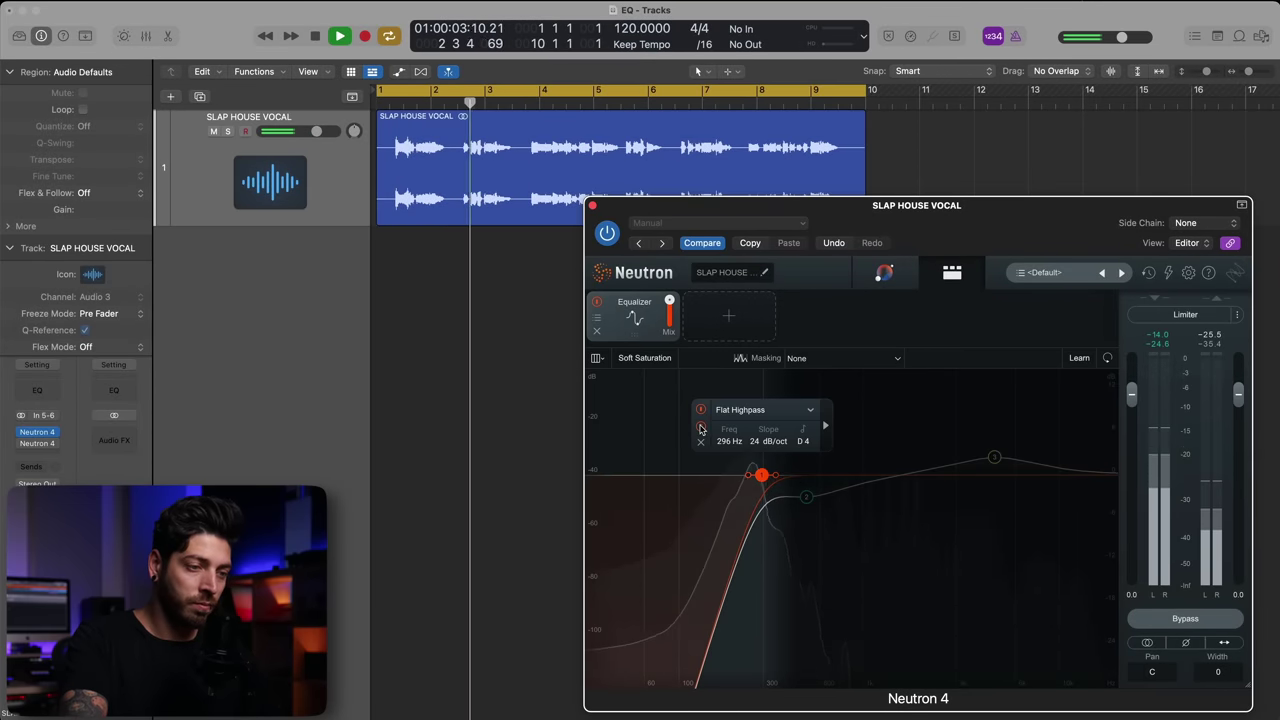
key("space")
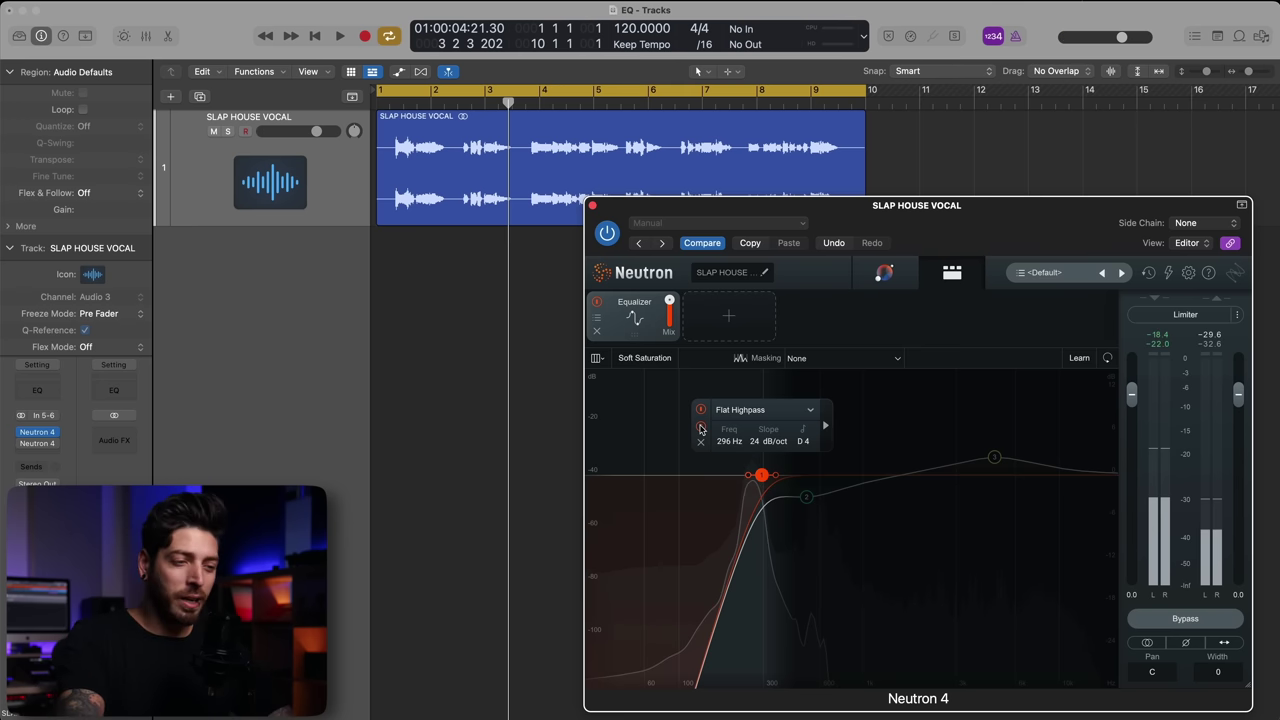
left_click(701, 429)
left_click(806, 499)
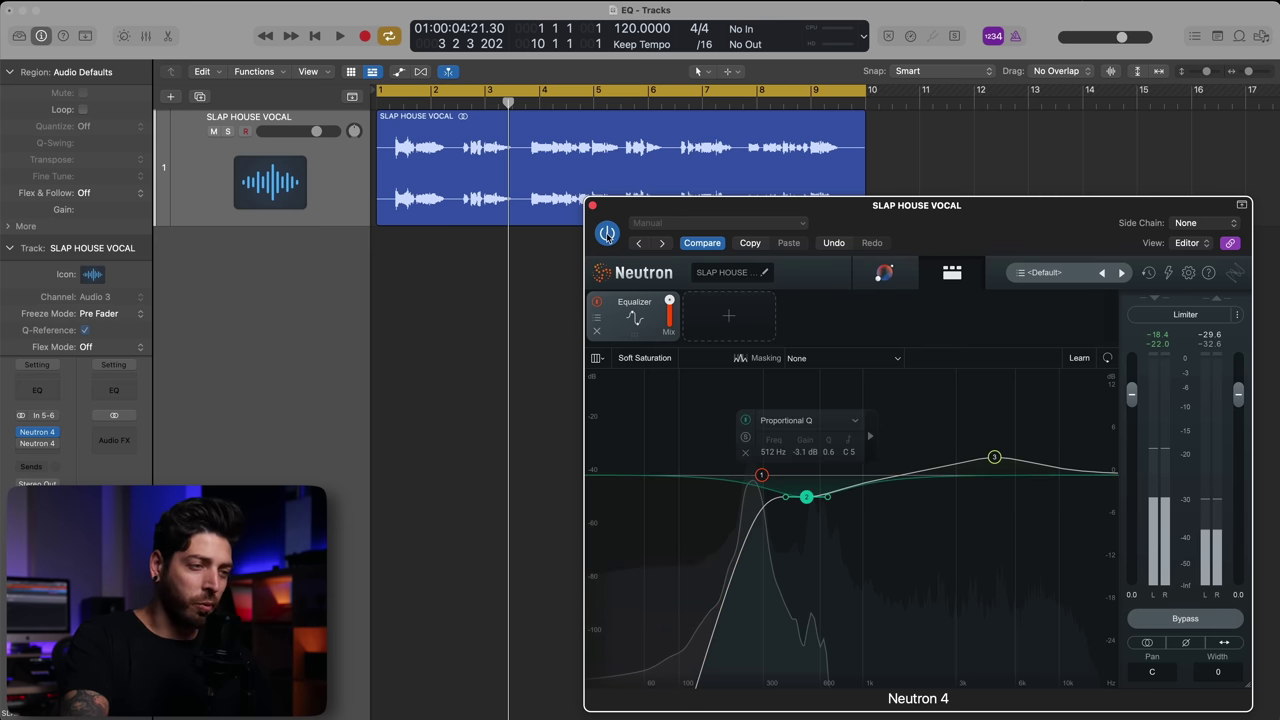
left_click(607, 233)
key("space")
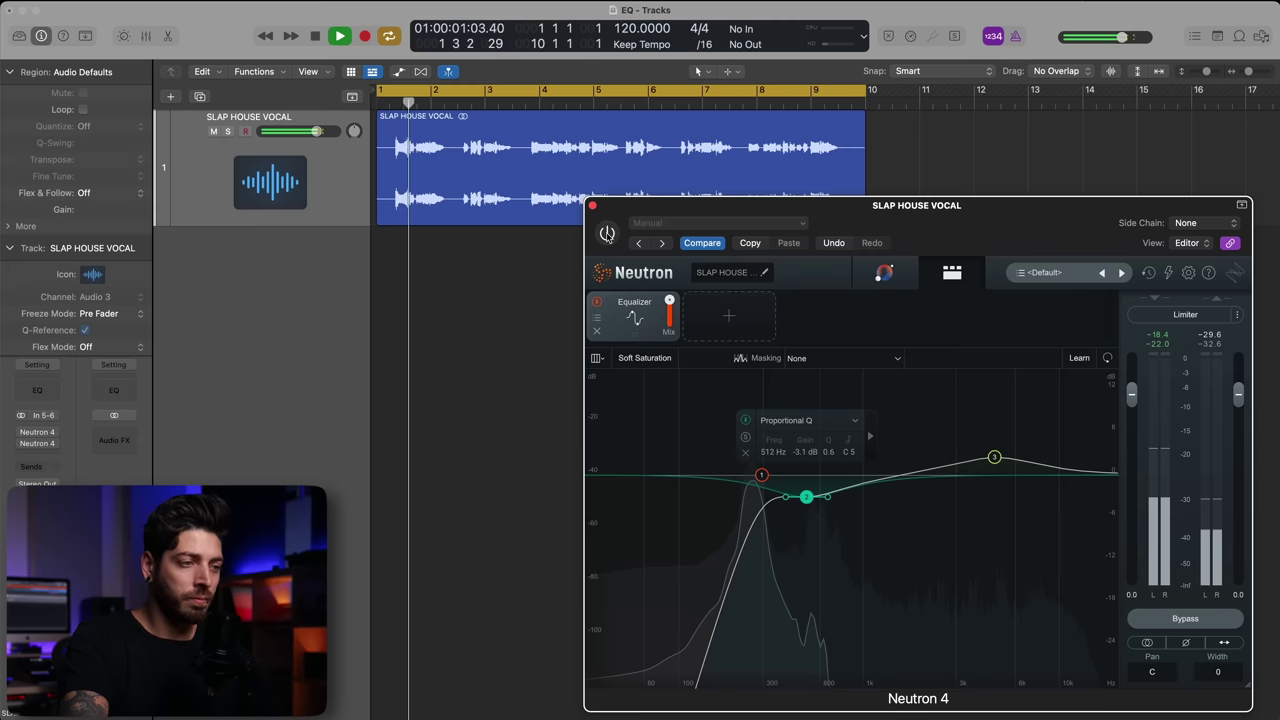
left_click(607, 233)
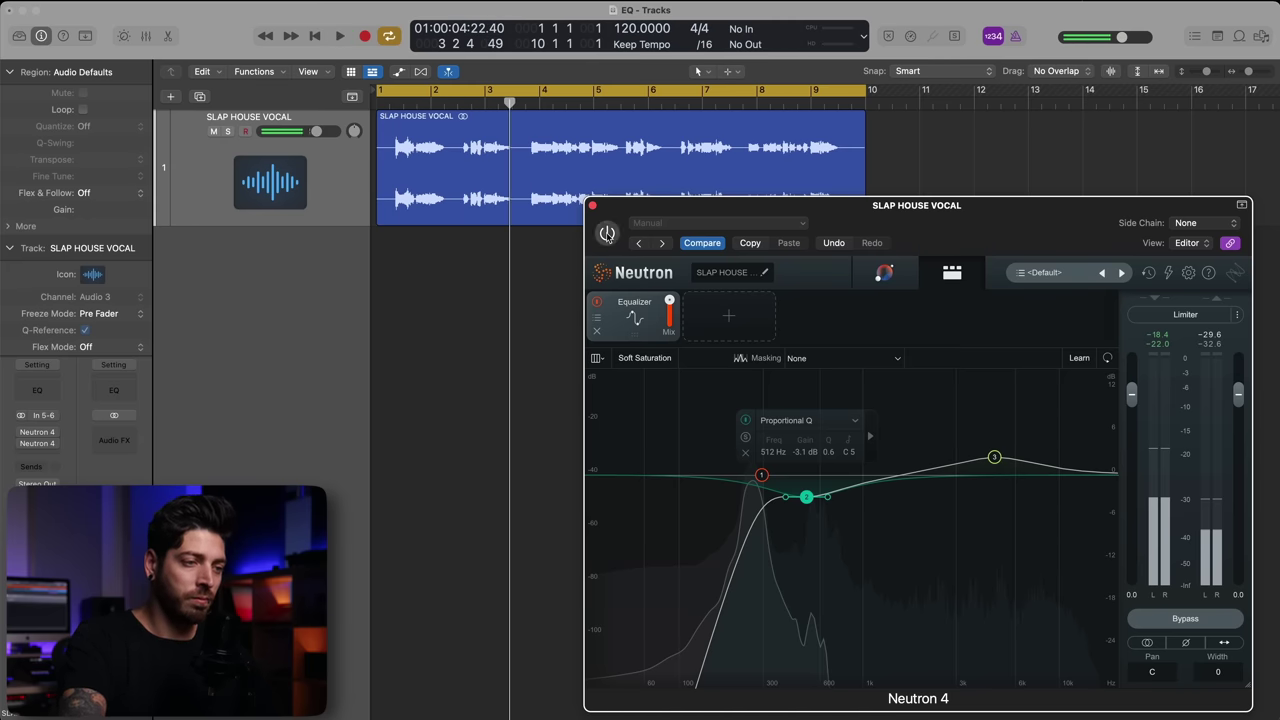
key("Return")
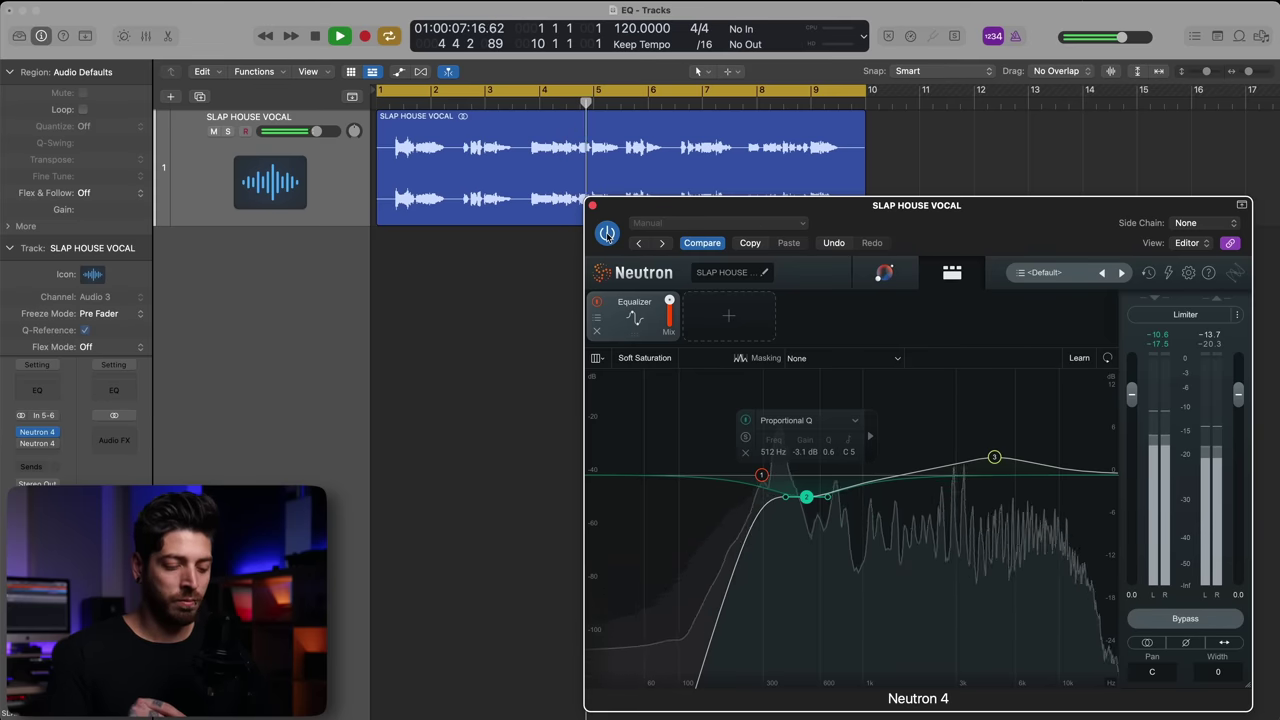
key("space")
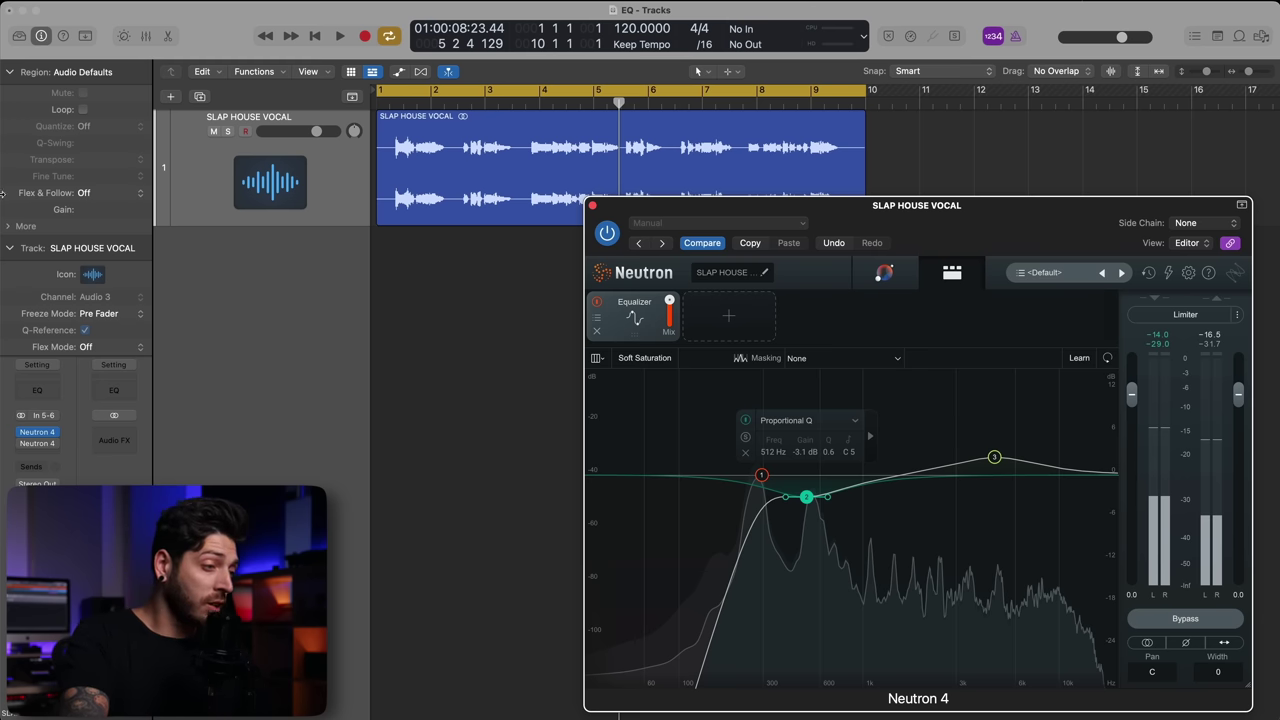
Step: Load Neutron's Radio FX EQ preset, inspect its highpass band, and play the vocal through it
left_click(21, 432)
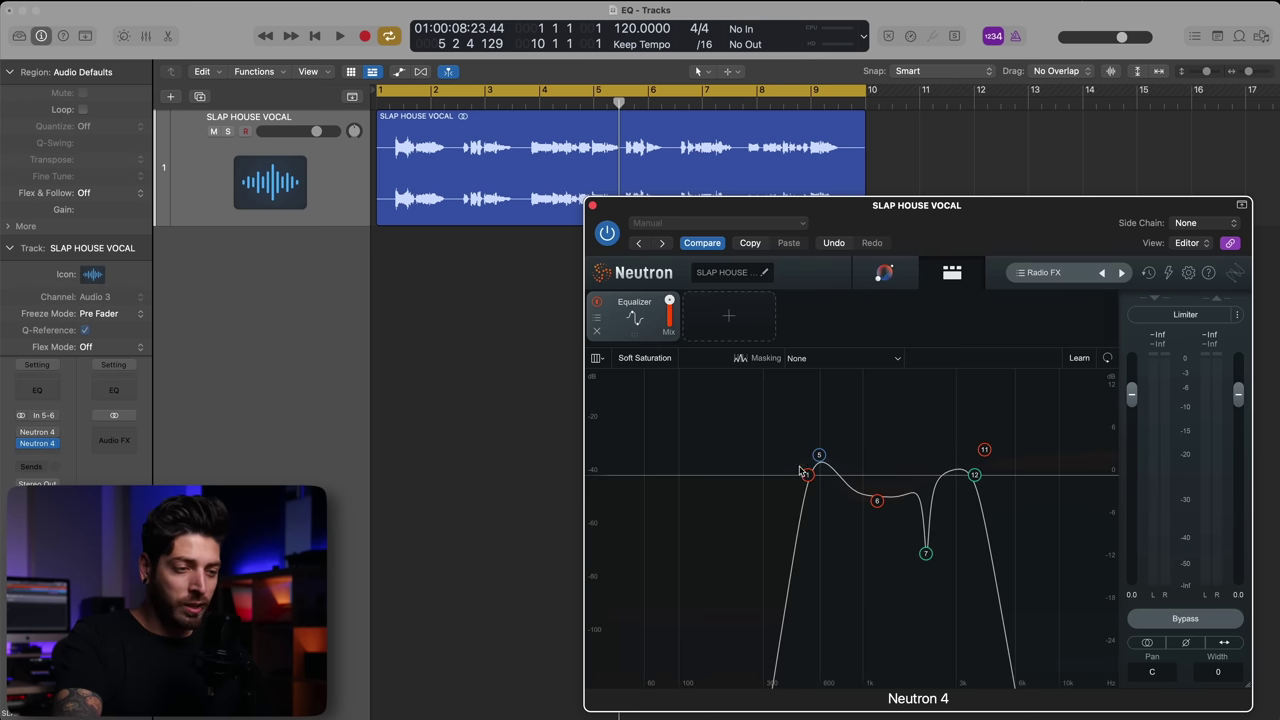
left_click(808, 486)
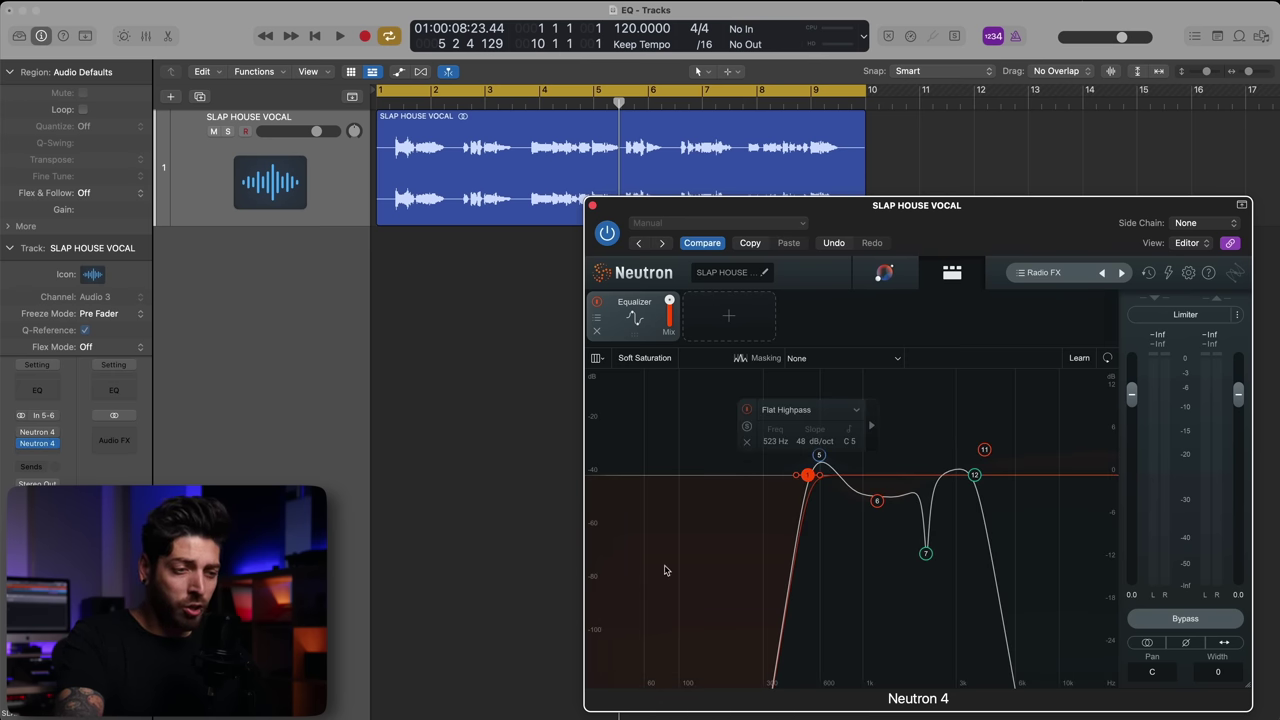
left_click(1053, 503)
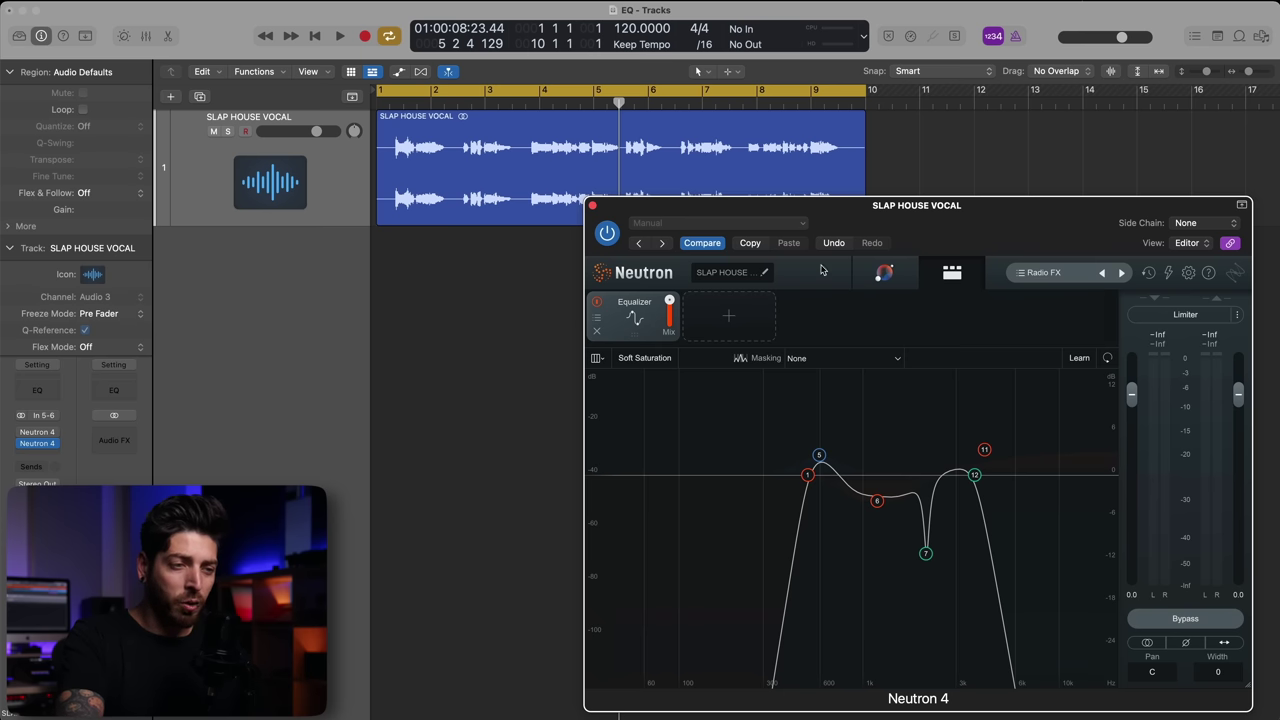
left_click_drag(885, 225, 885, 224)
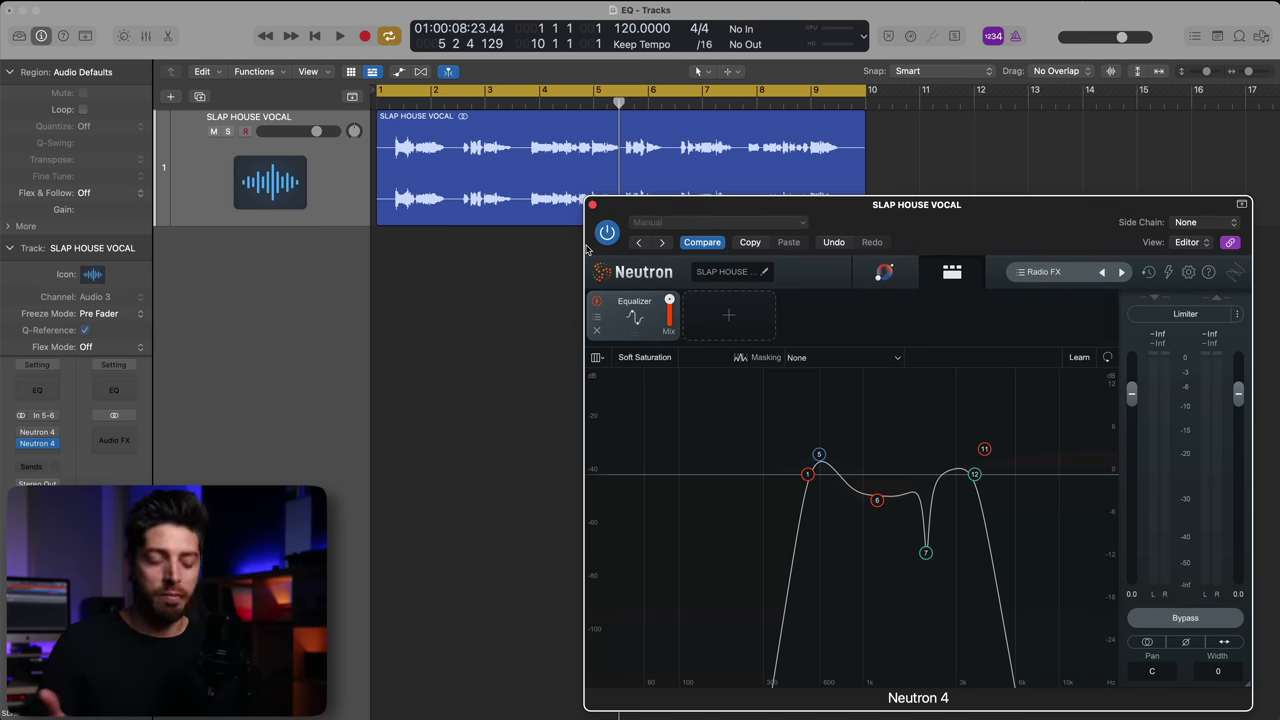
key("Return")
key("space")
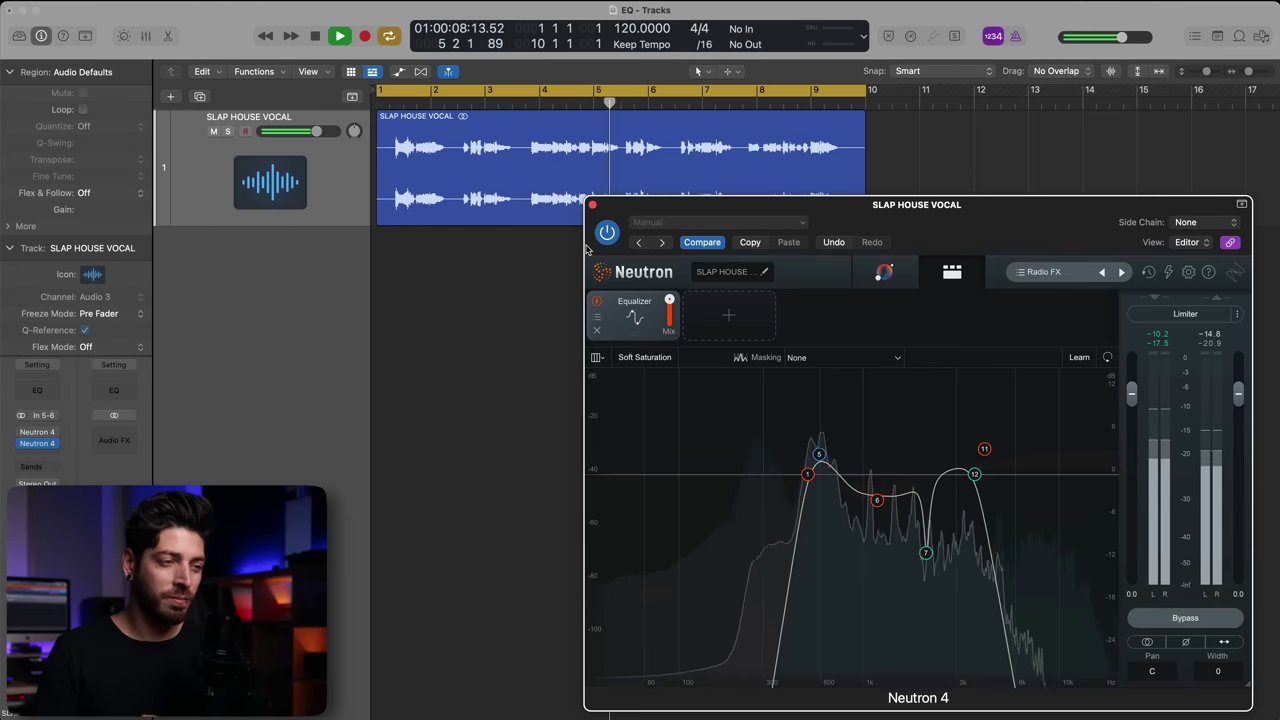
key("space")
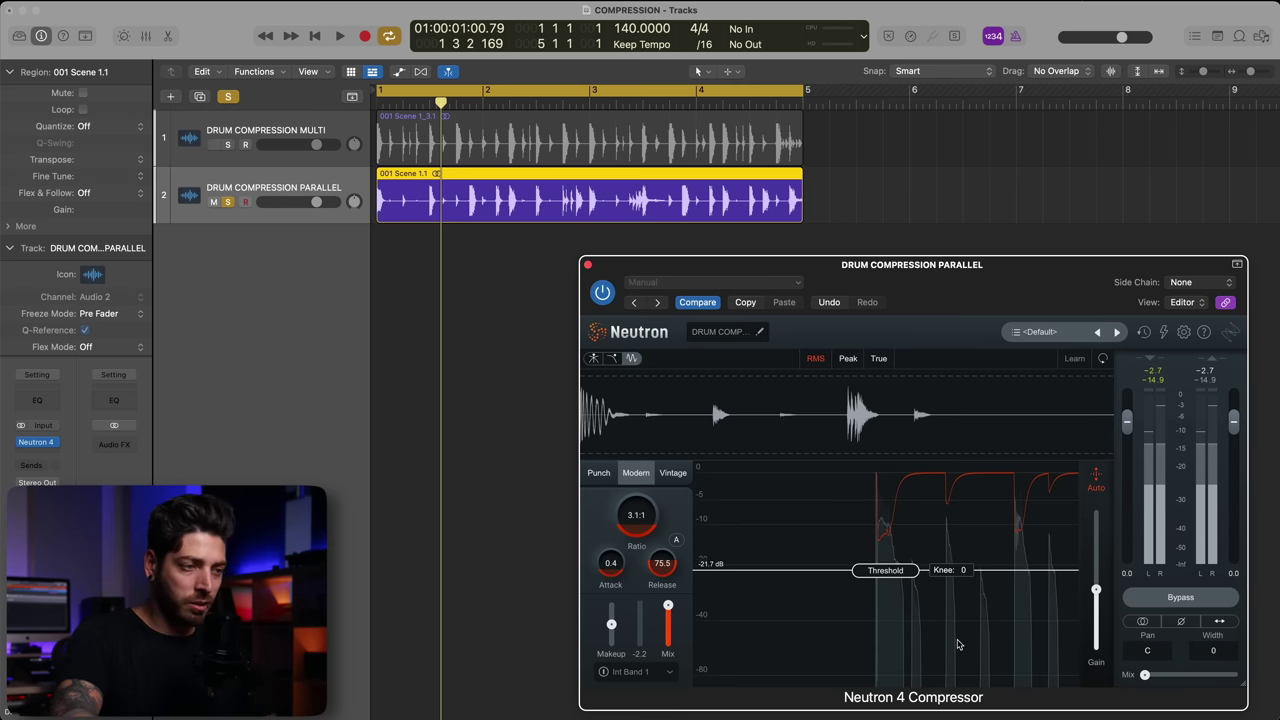
Step: Play the drums through the parallel Neutron compressor several times
key("space")
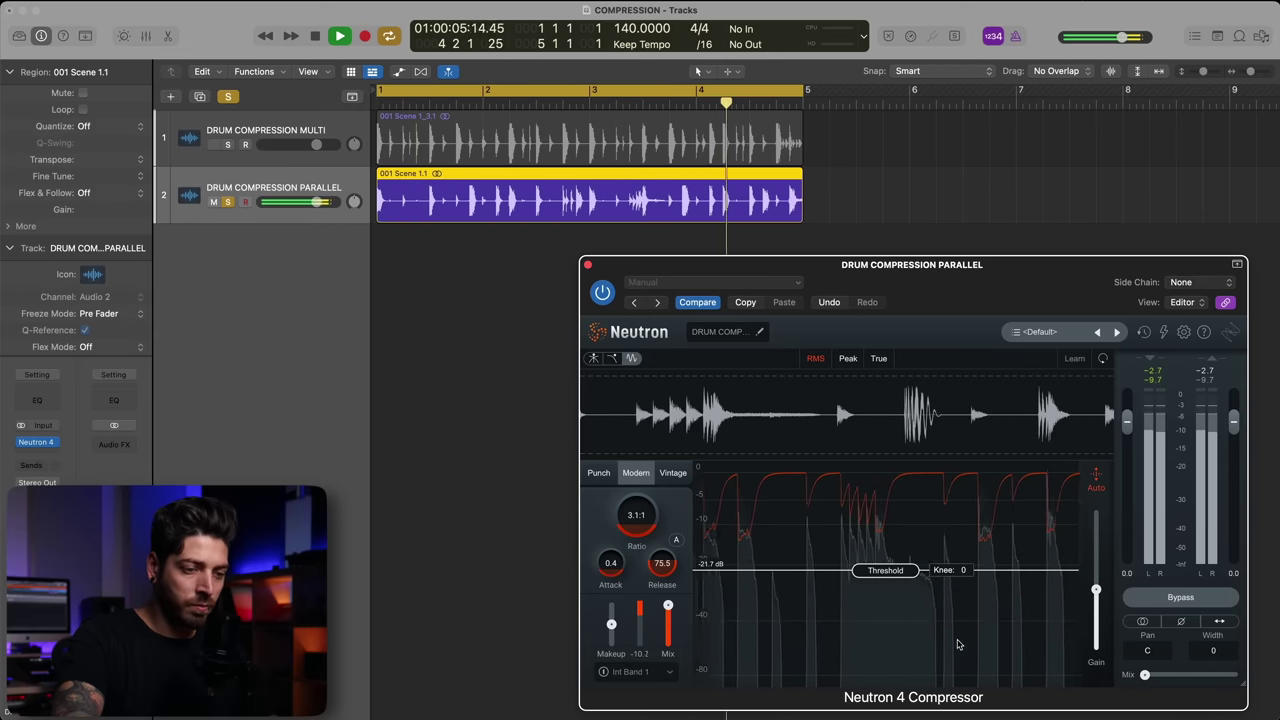
key("space")
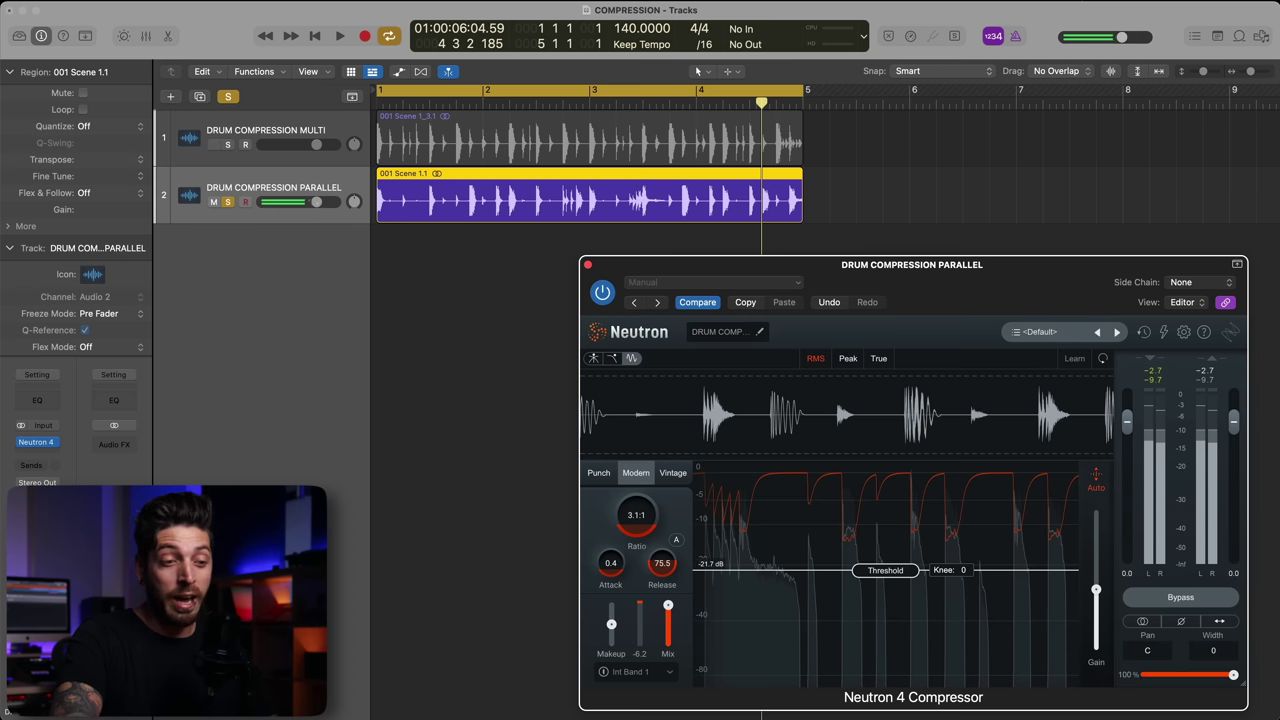
key("space")
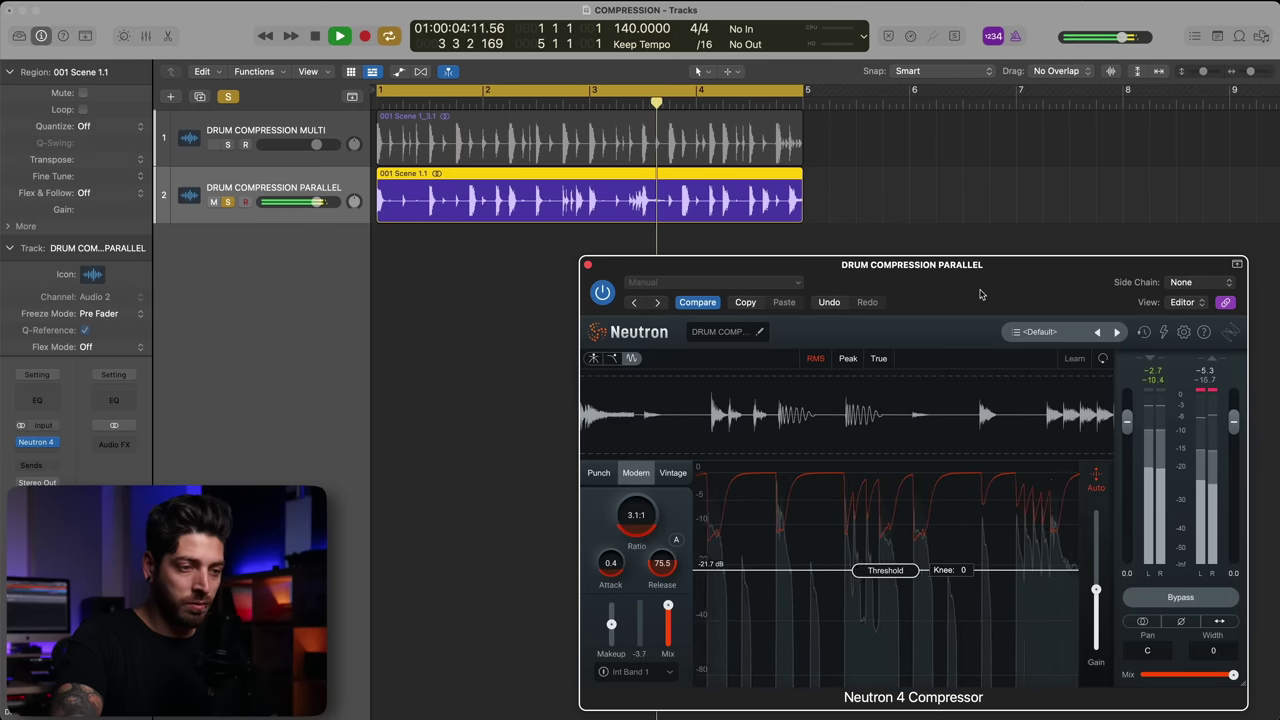
key("space")
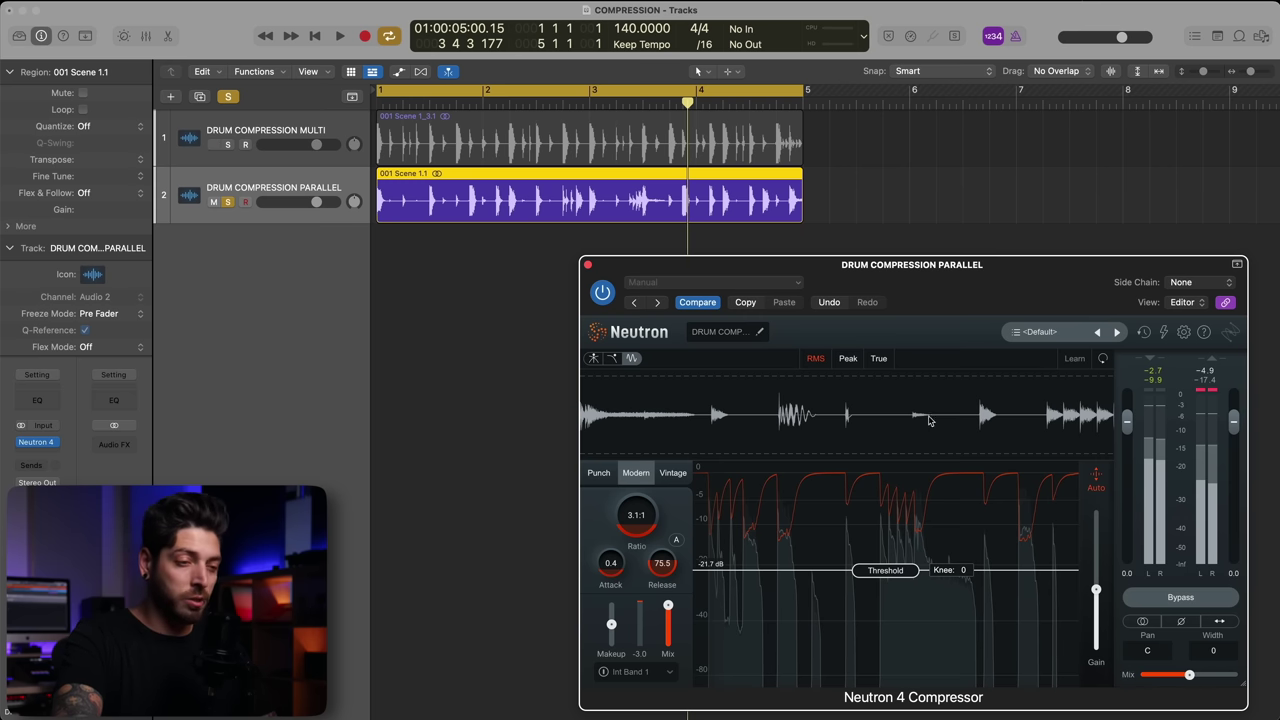
key("space")
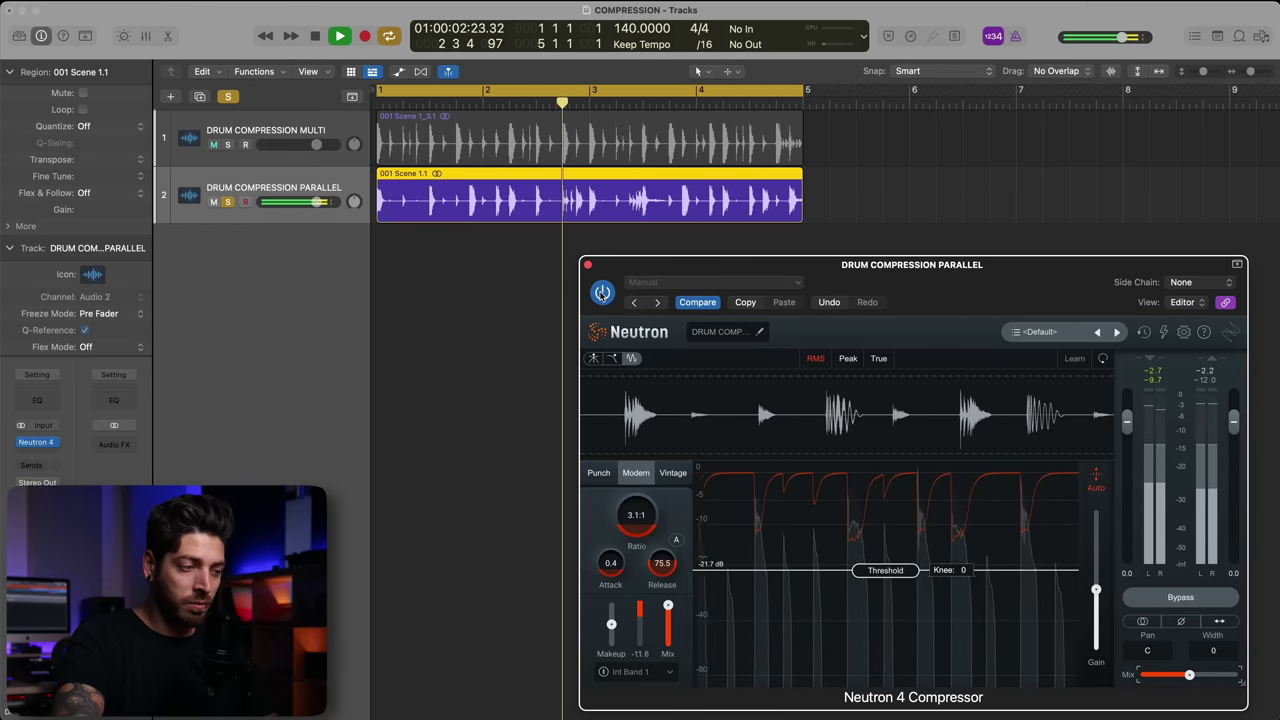
key("space")
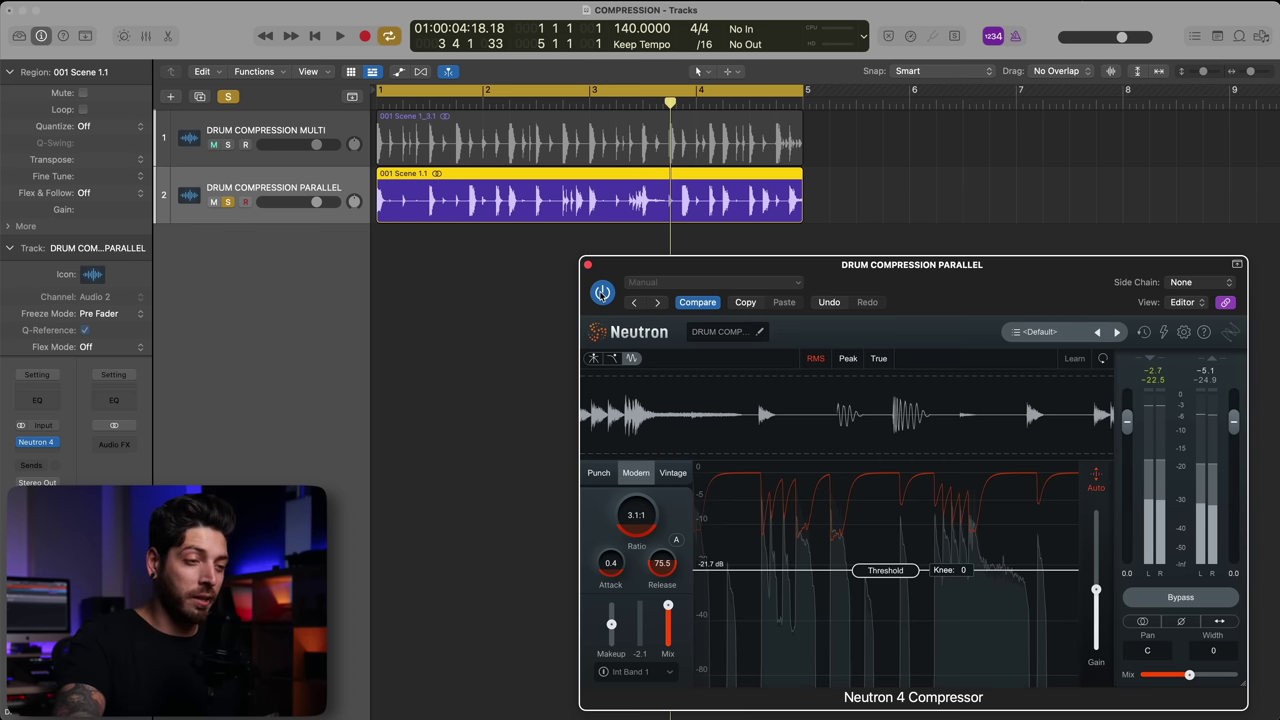
Step: Compare the drums with Neutron bypassed and re-enabled, then solo DRUM COMPRESSION MULTI
left_click(602, 292)
key("space")
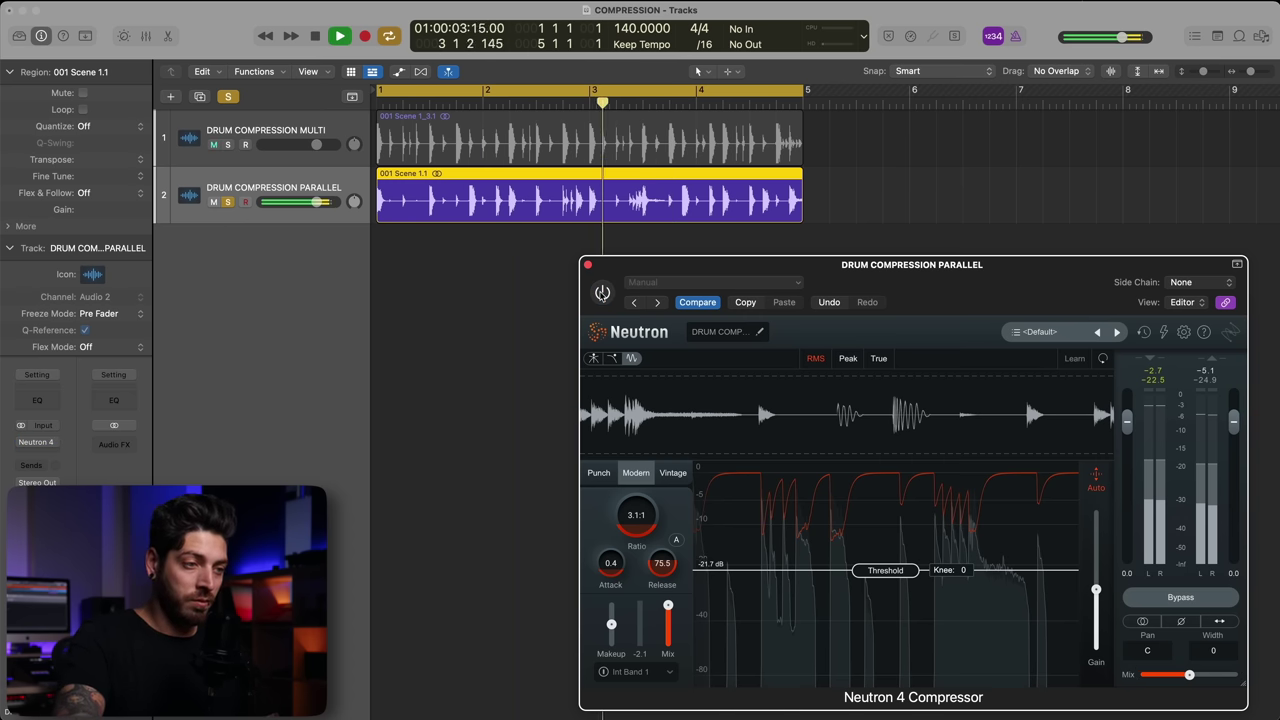
left_click(602, 292)
key("space")
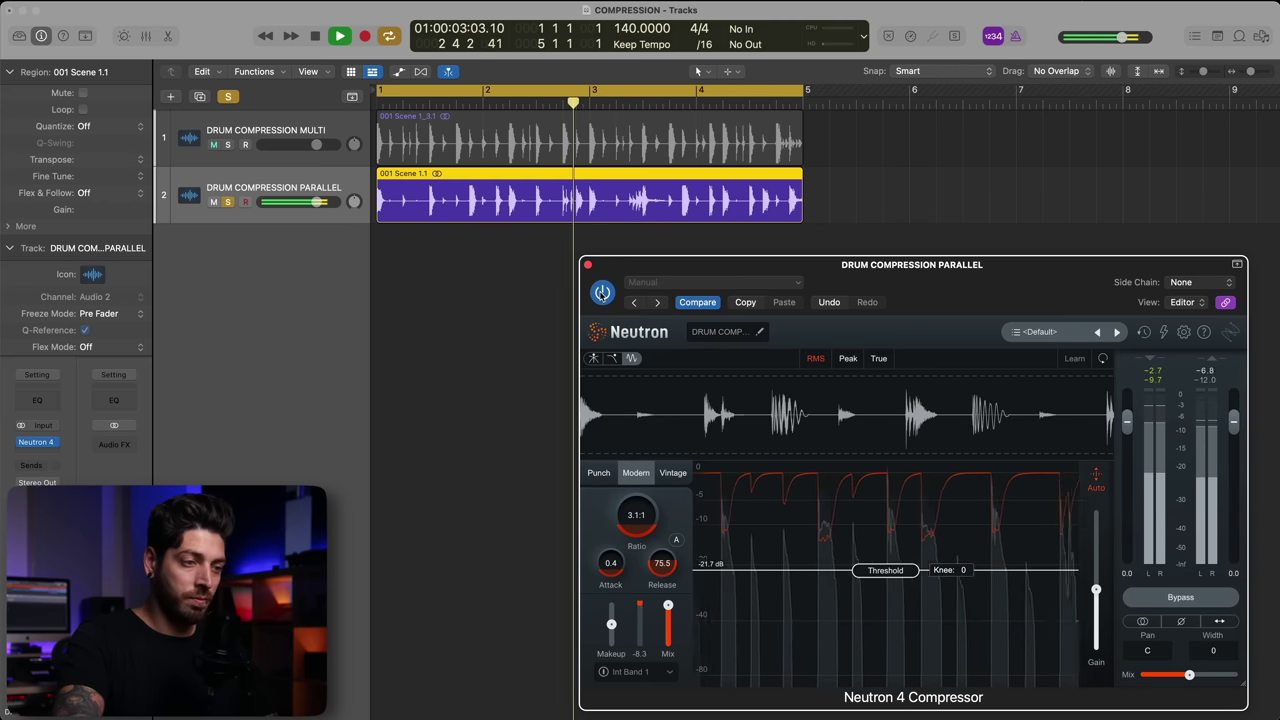
key("space")
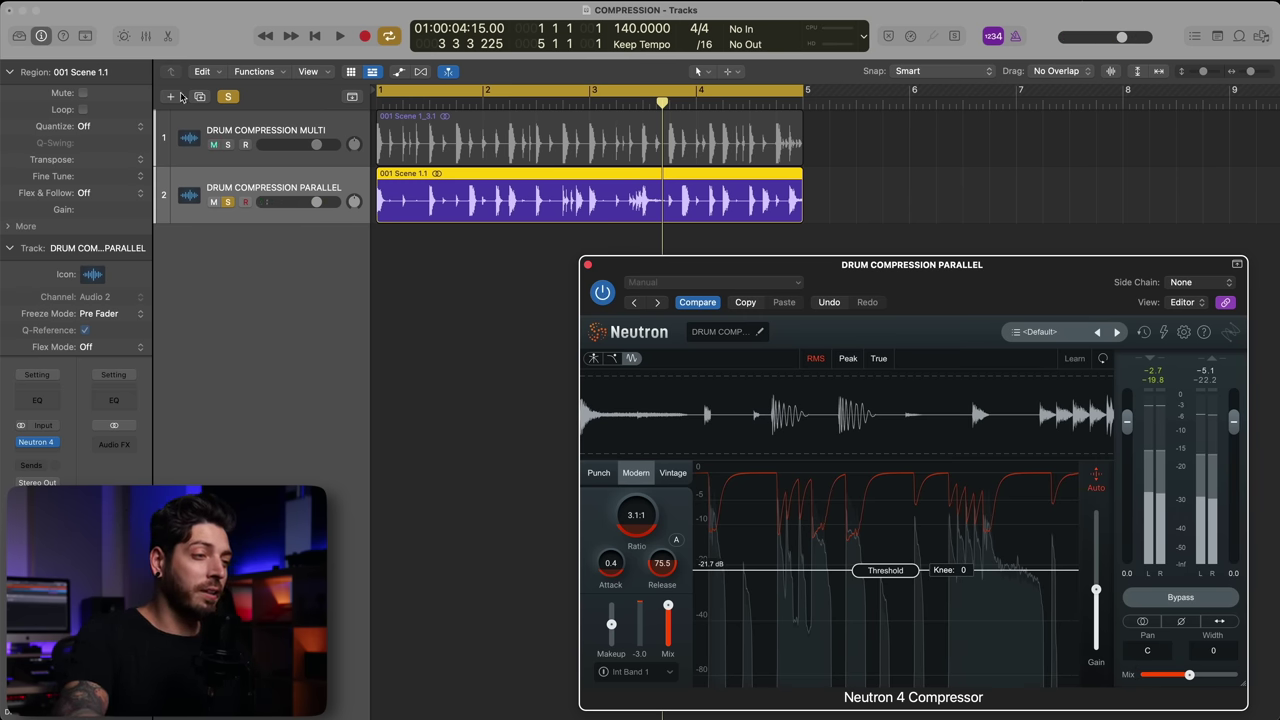
left_click(229, 146)
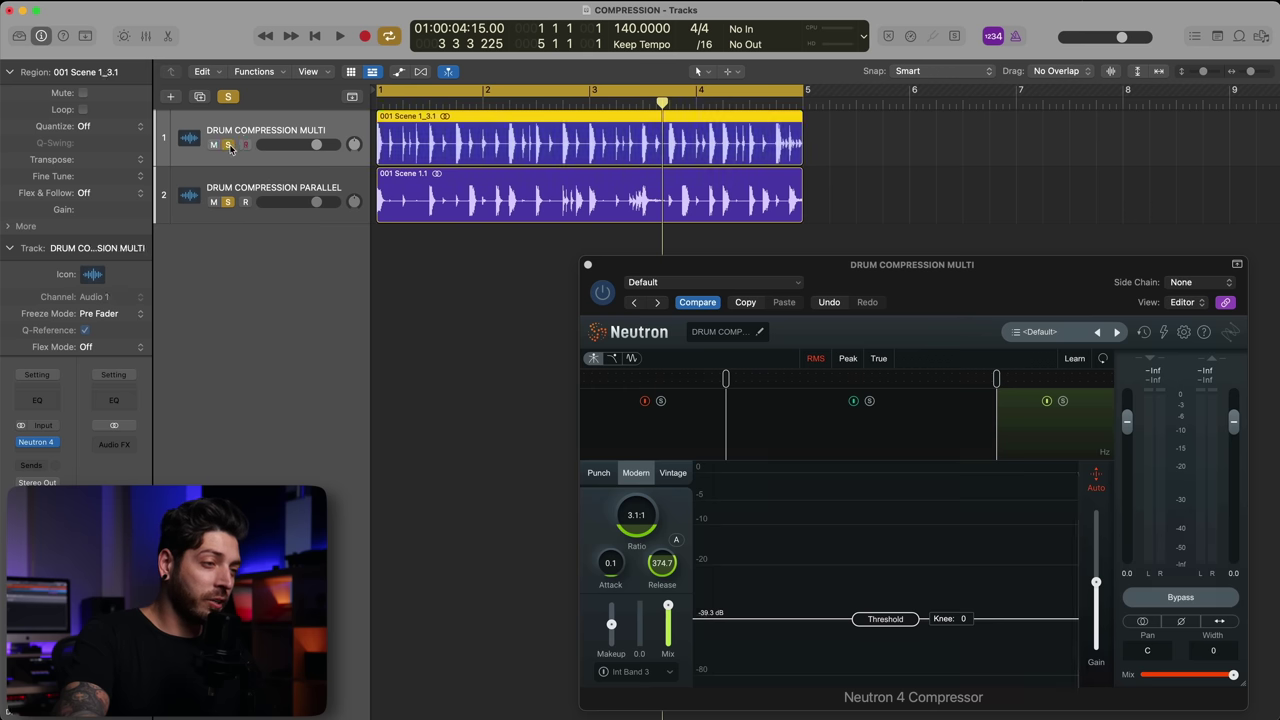
Step: Unsolo DRUM COMPRESSION PARALLEL, bypass the multiband compressor, and play the uncompressed drums
left_click(228, 202)
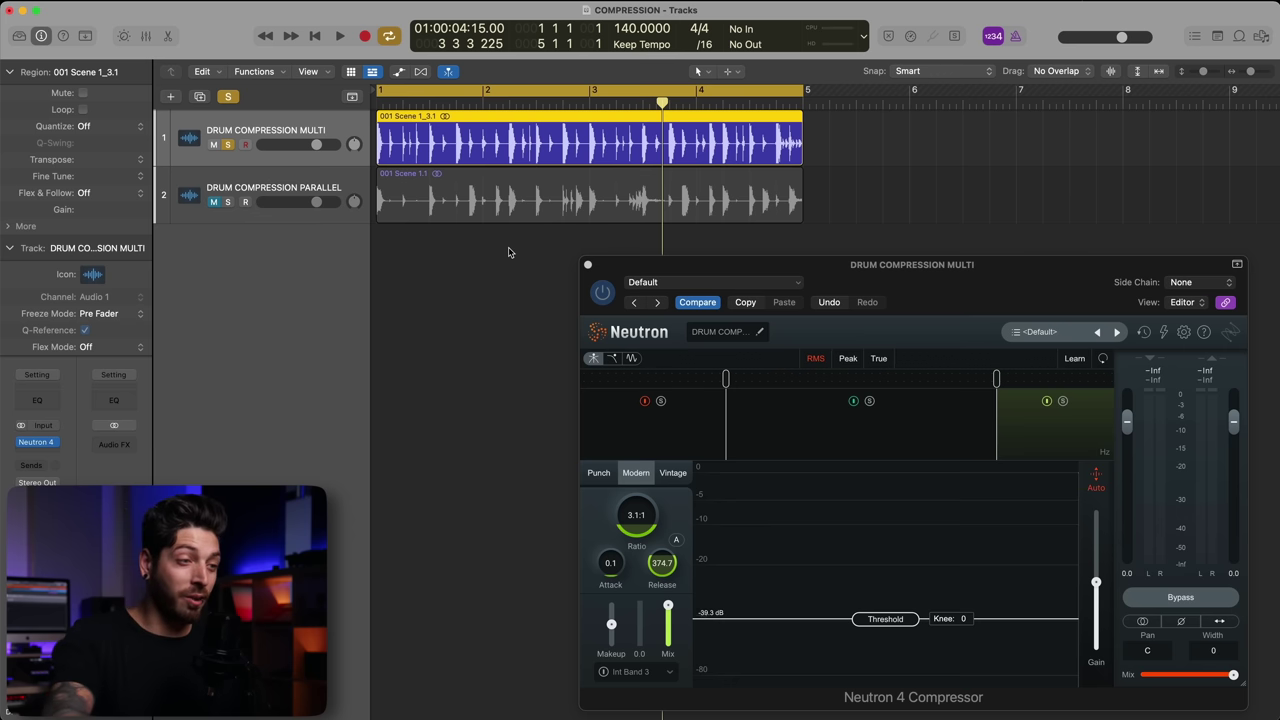
left_click(602, 292)
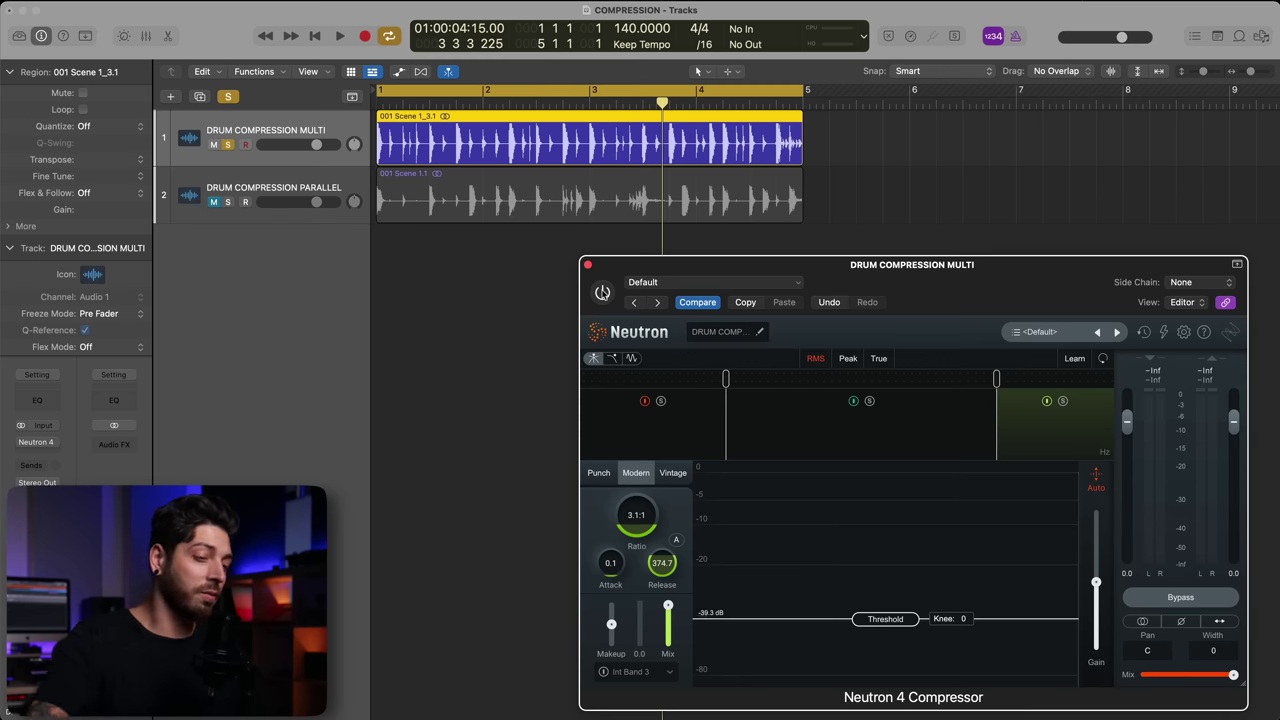
key("space")
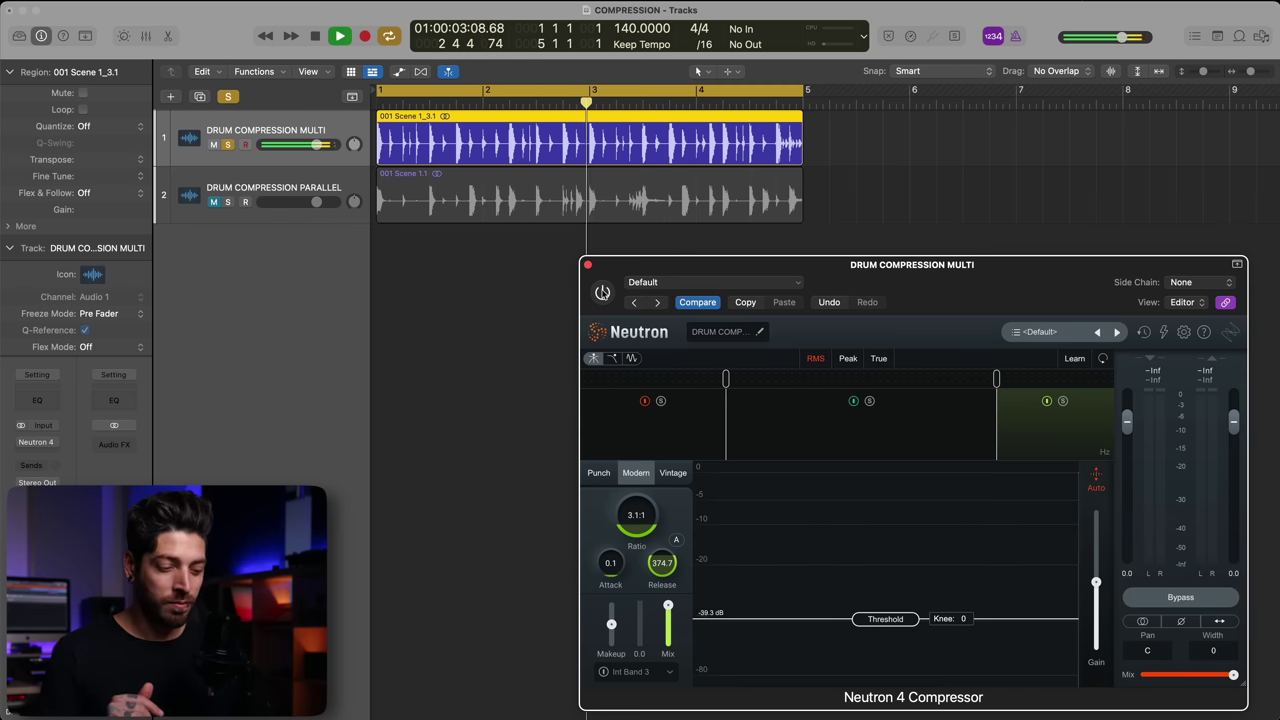
key("space")
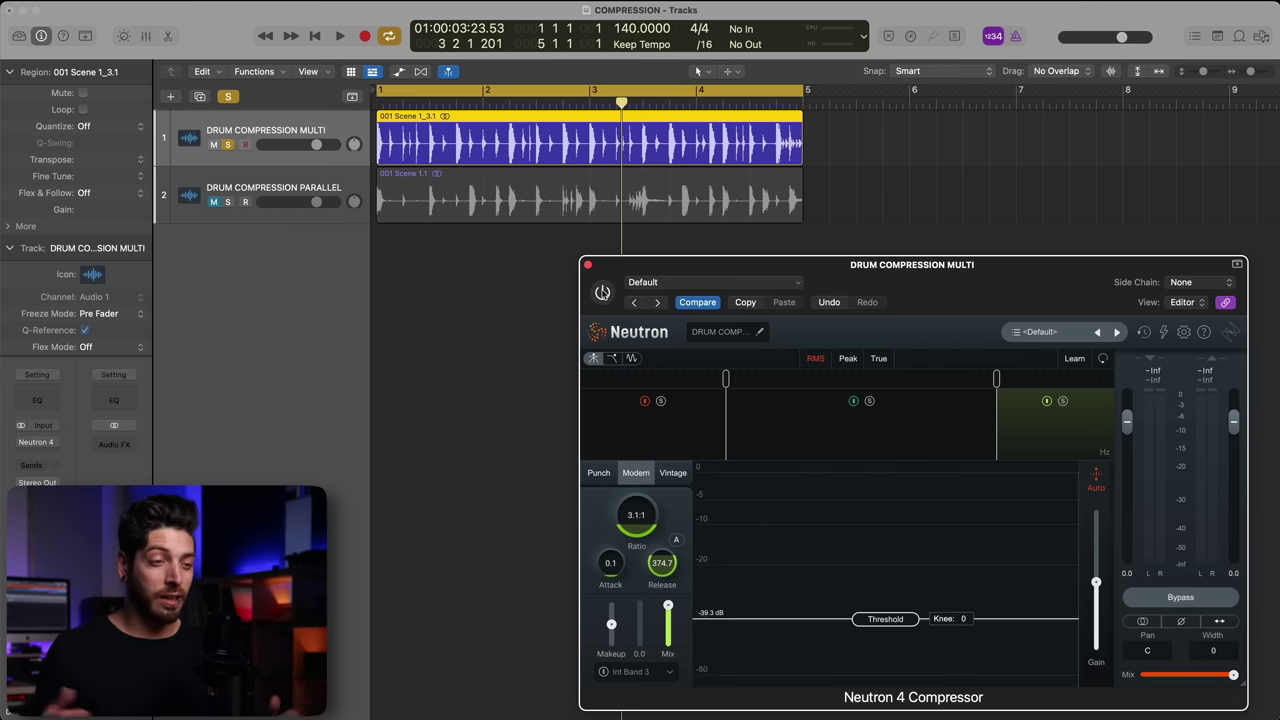
Step: Raise the low-to-middle band crossover, select the high band, and play the drums
left_click(645, 448)
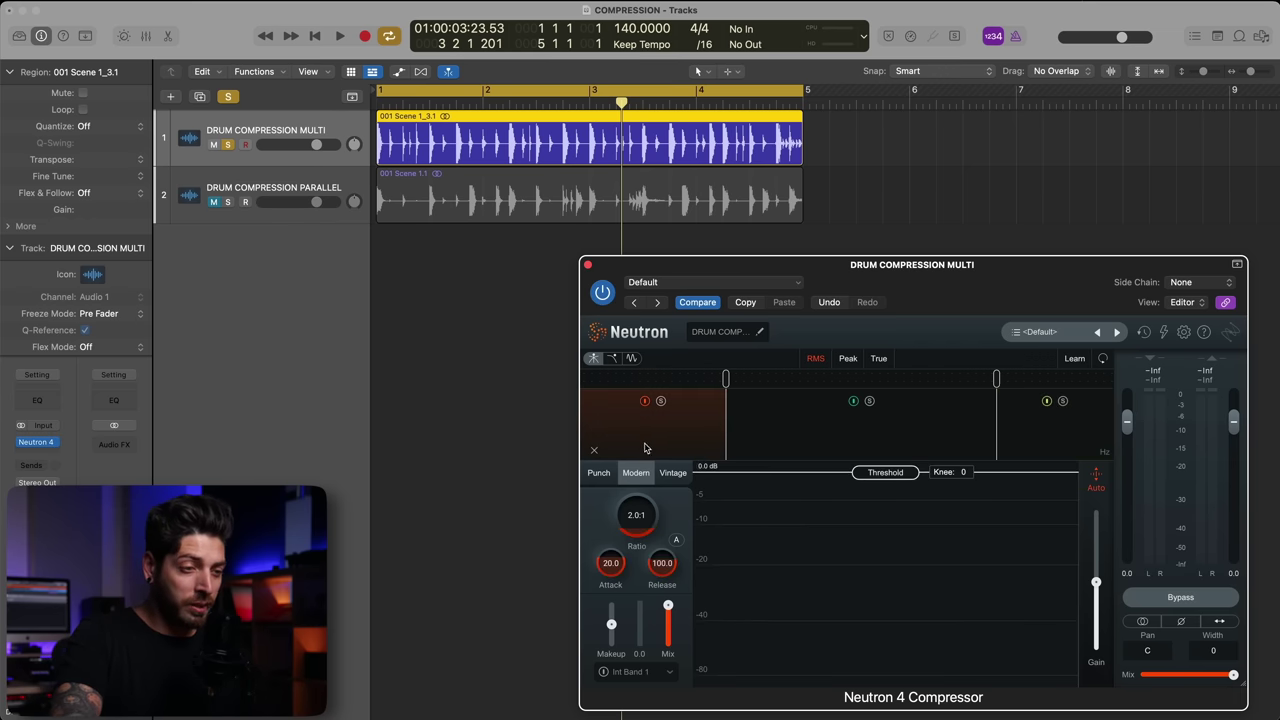
left_click(798, 448)
mouse_move(726, 378)
left_mouse_down()
mouse_move(780, 380)
mouse_move(741, 393)
left_mouse_up()
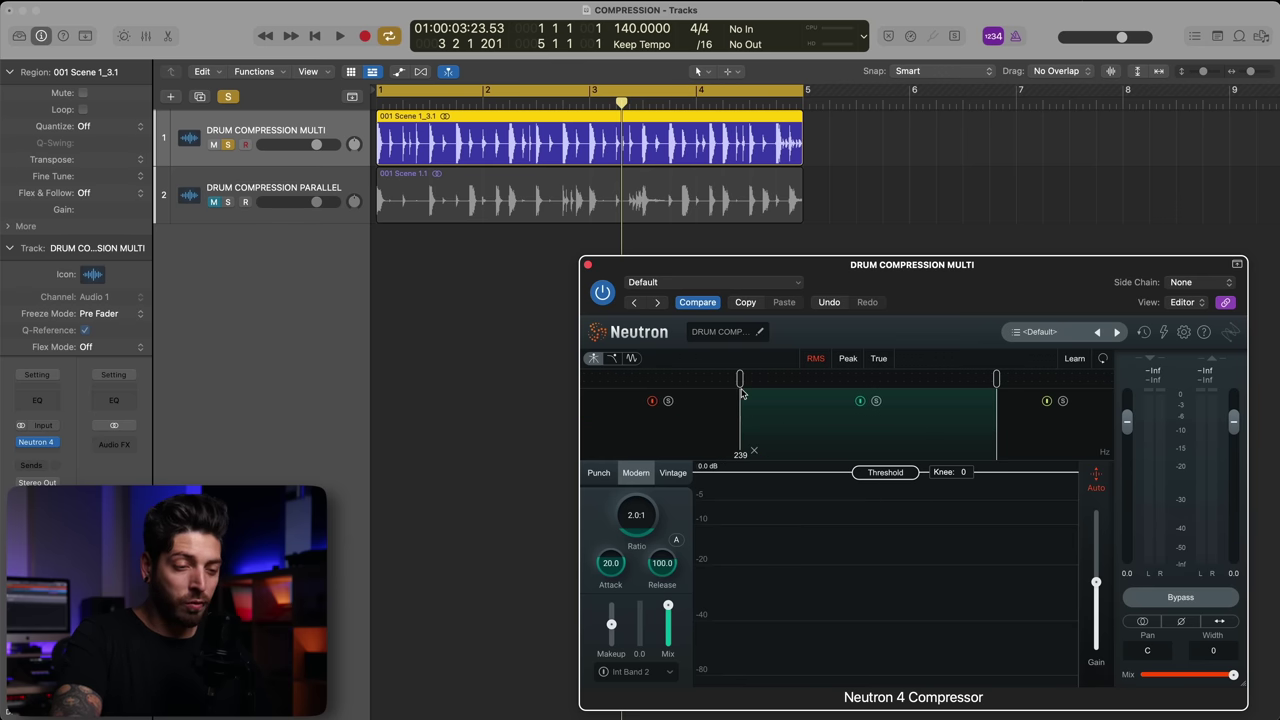
left_click(1054, 451)
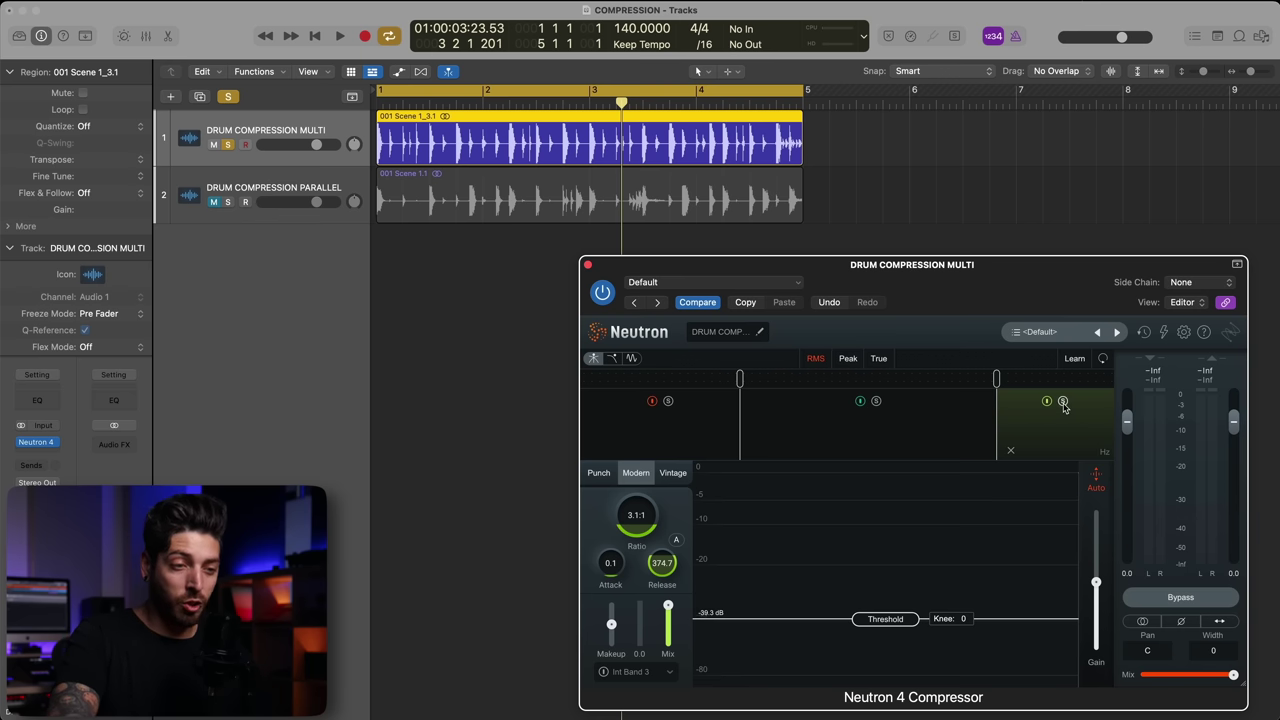
key("space")
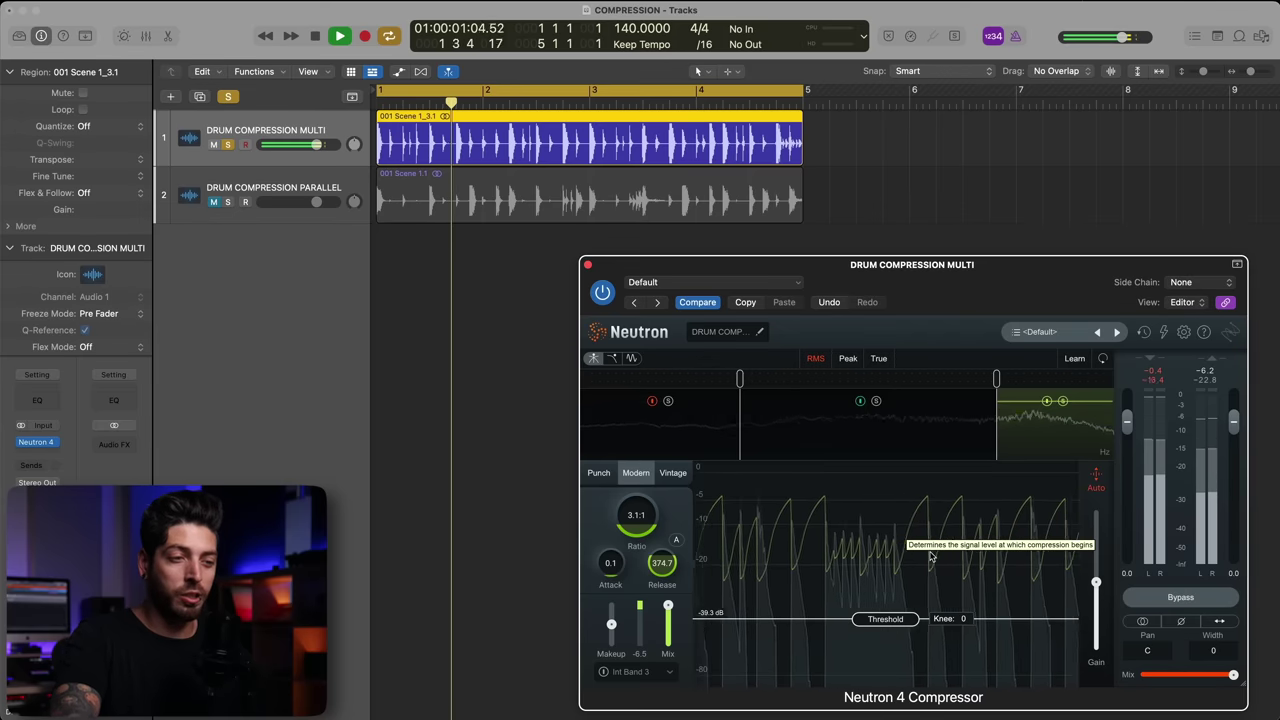
Step: Solo the high band in waveform view and play the drums with Neutron re-enabled
key("space")
left_click(1062, 401)
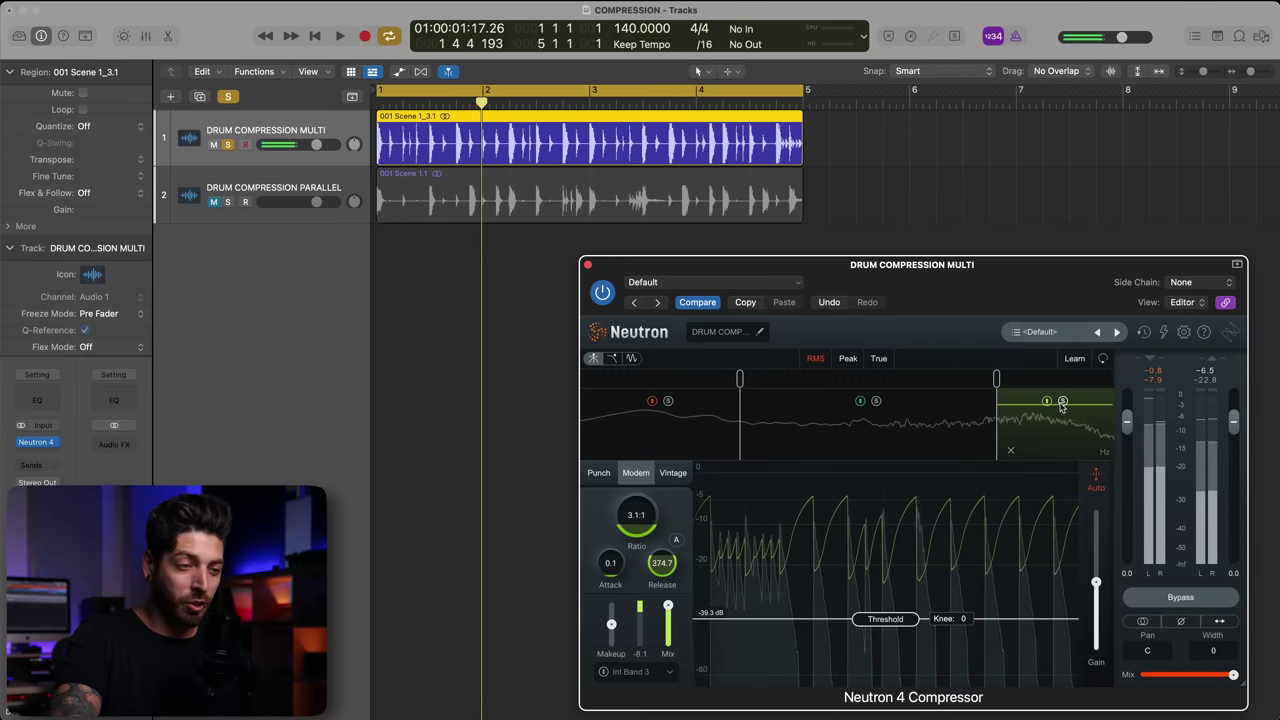
left_click(632, 357)
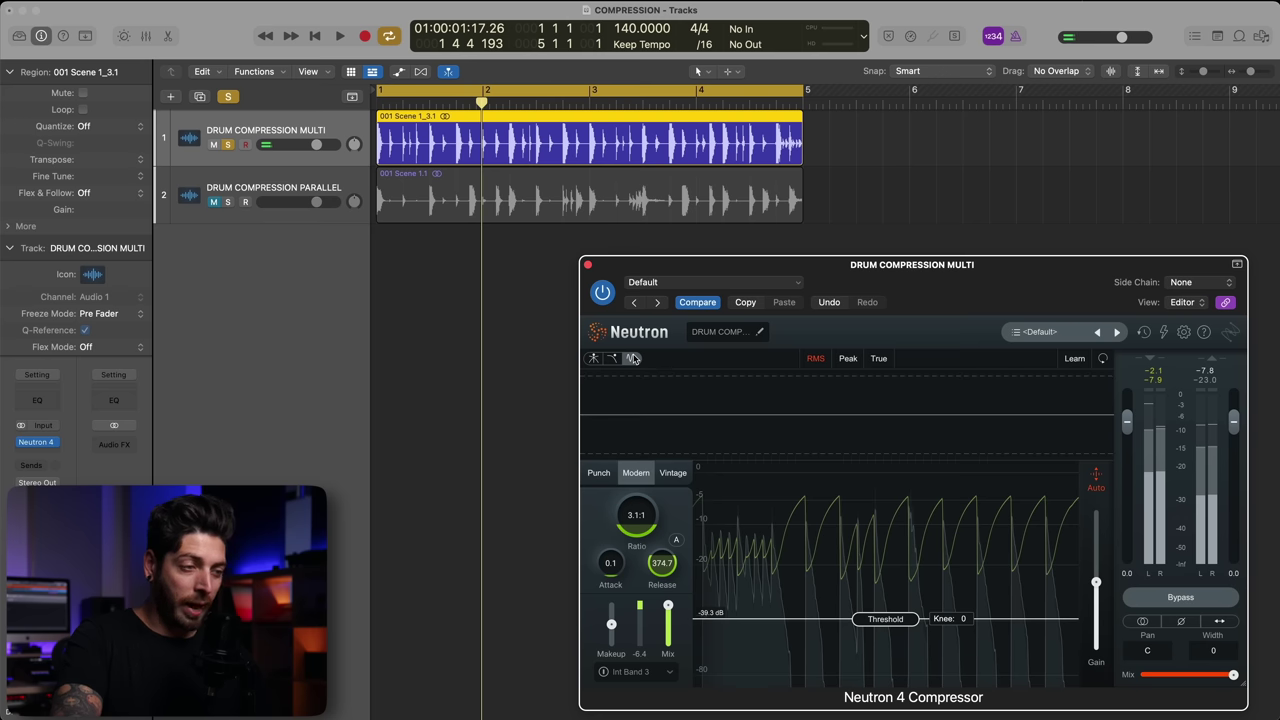
key("space")
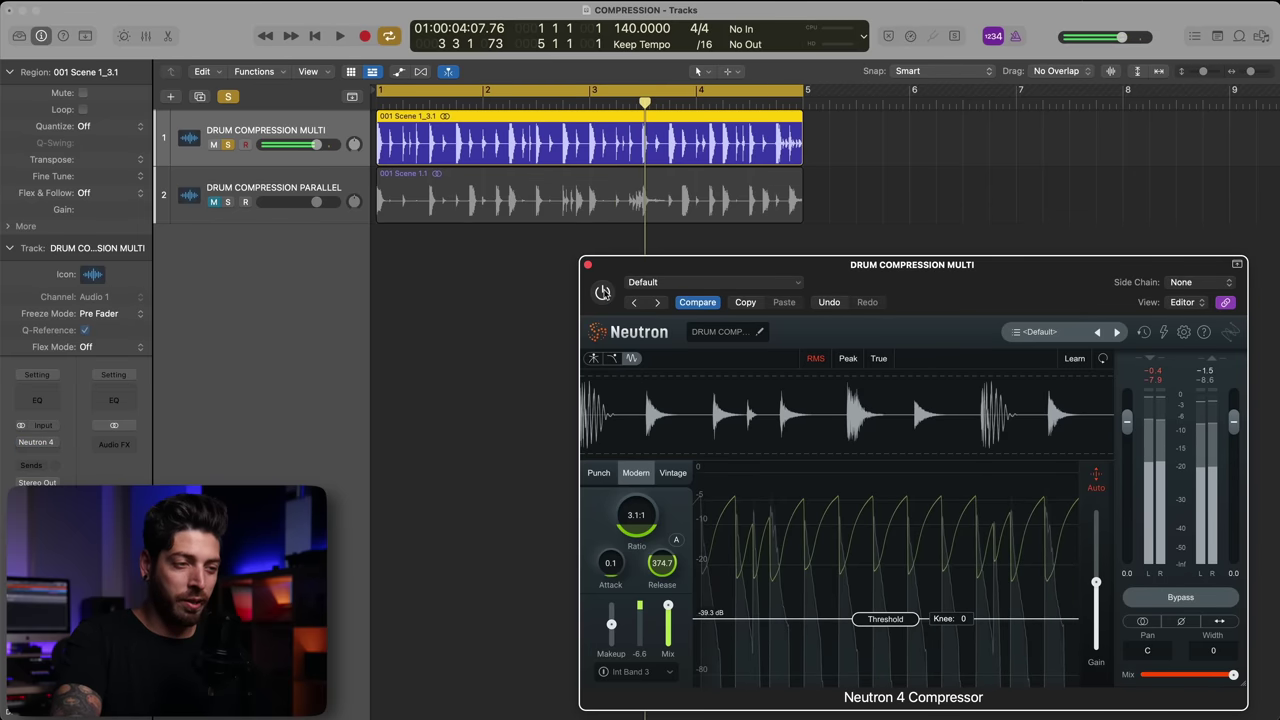
key("space")
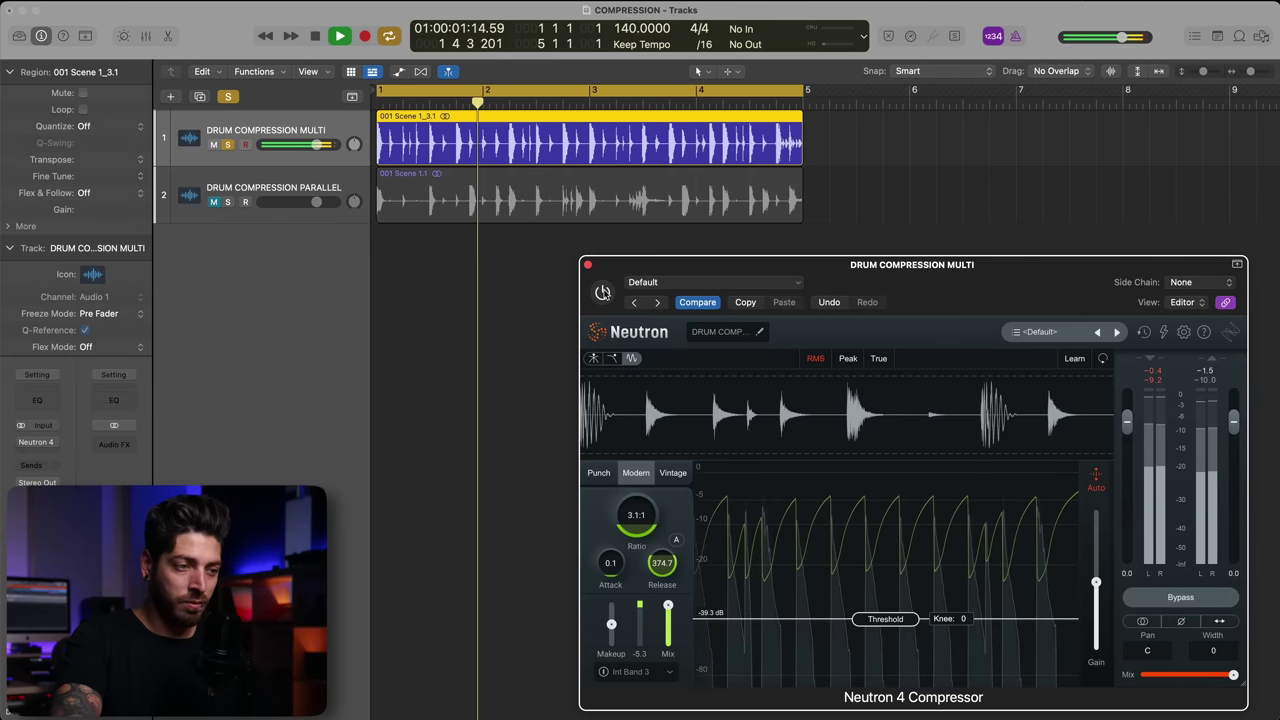
left_click(602, 291)
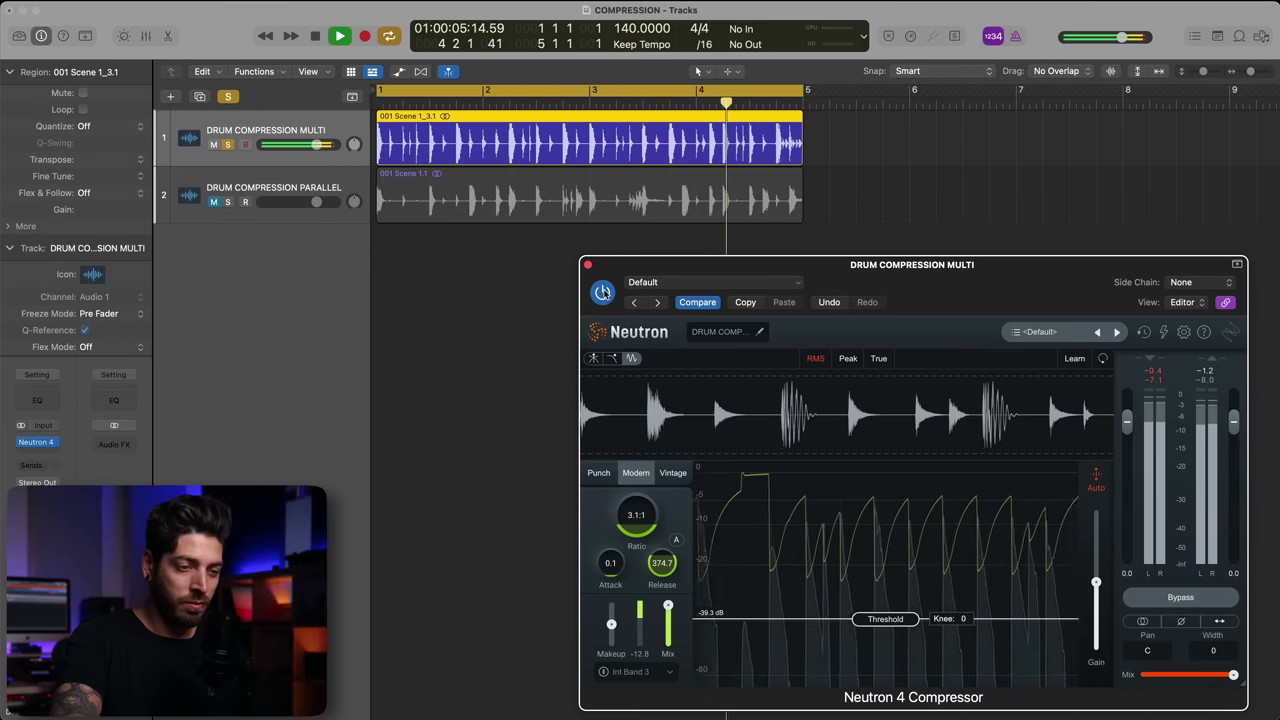
key("space")
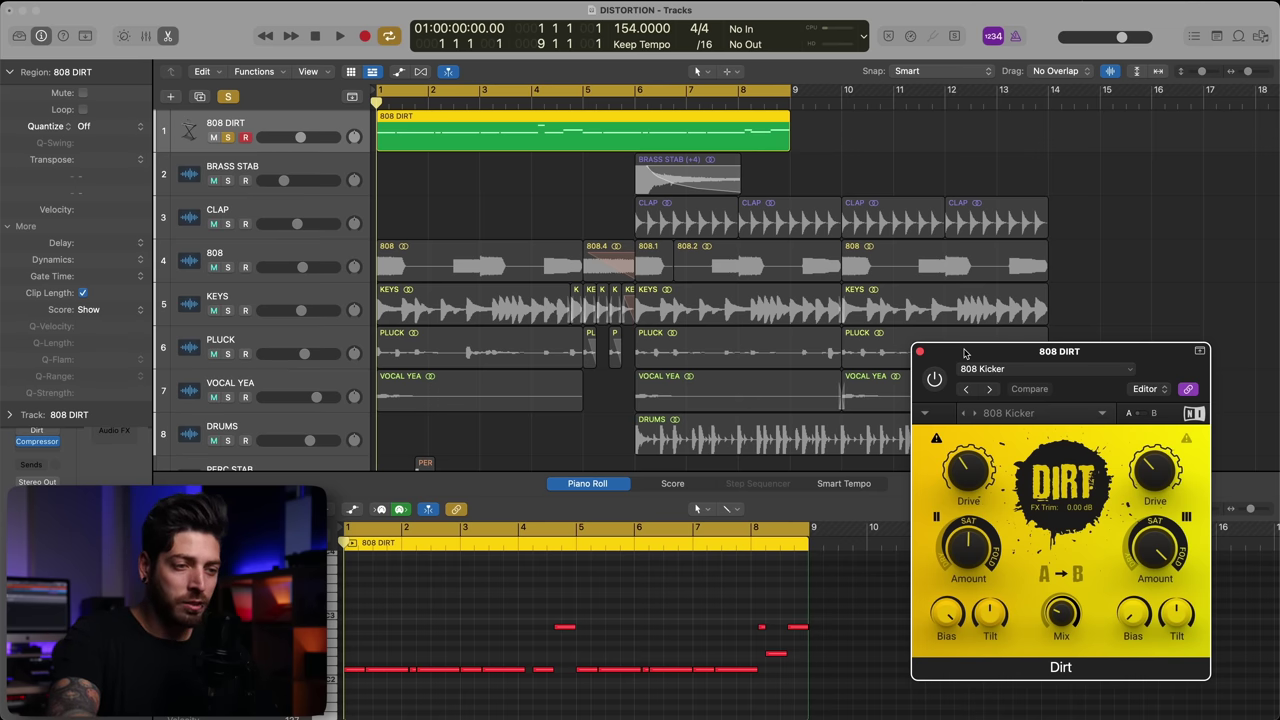
Step: Play the 808 DIRT track through Dirt's 808 Kicker preset
key("space")
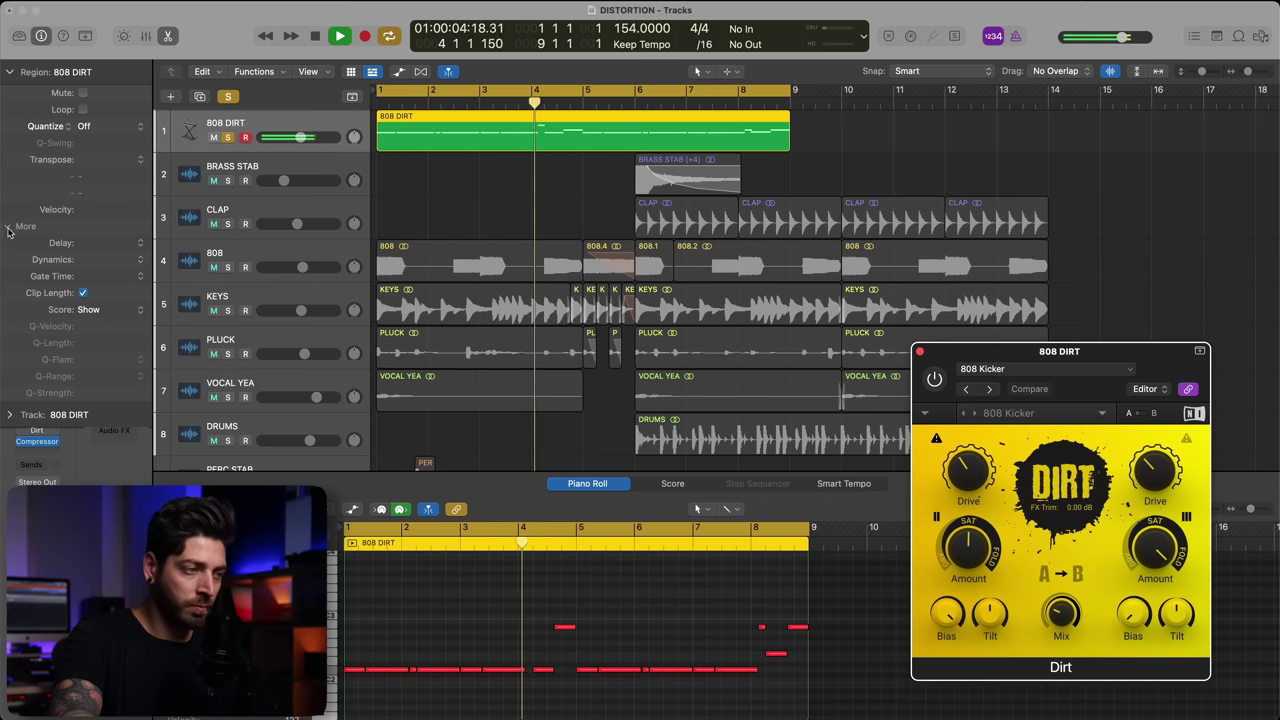
Step: Collapse the inspector's extra region settings, enable Dirt, and play the distorted 808
left_click(432, 393)
key("space")
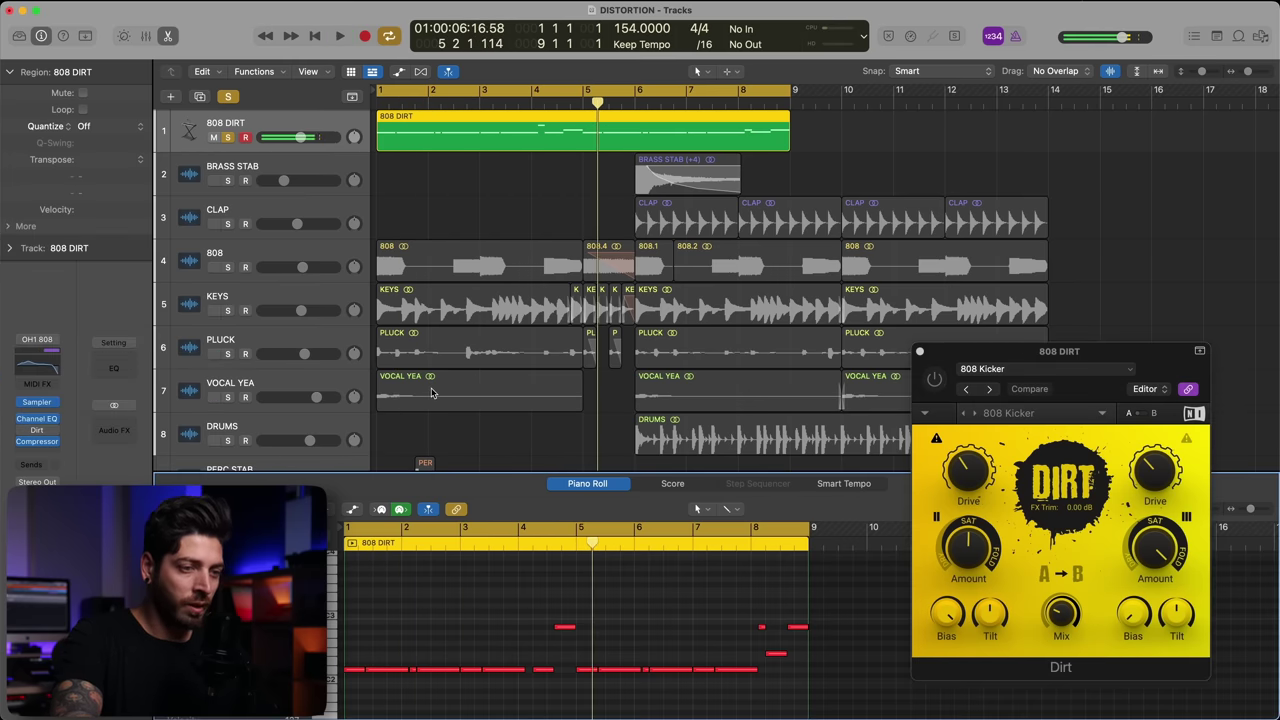
left_click(935, 381)
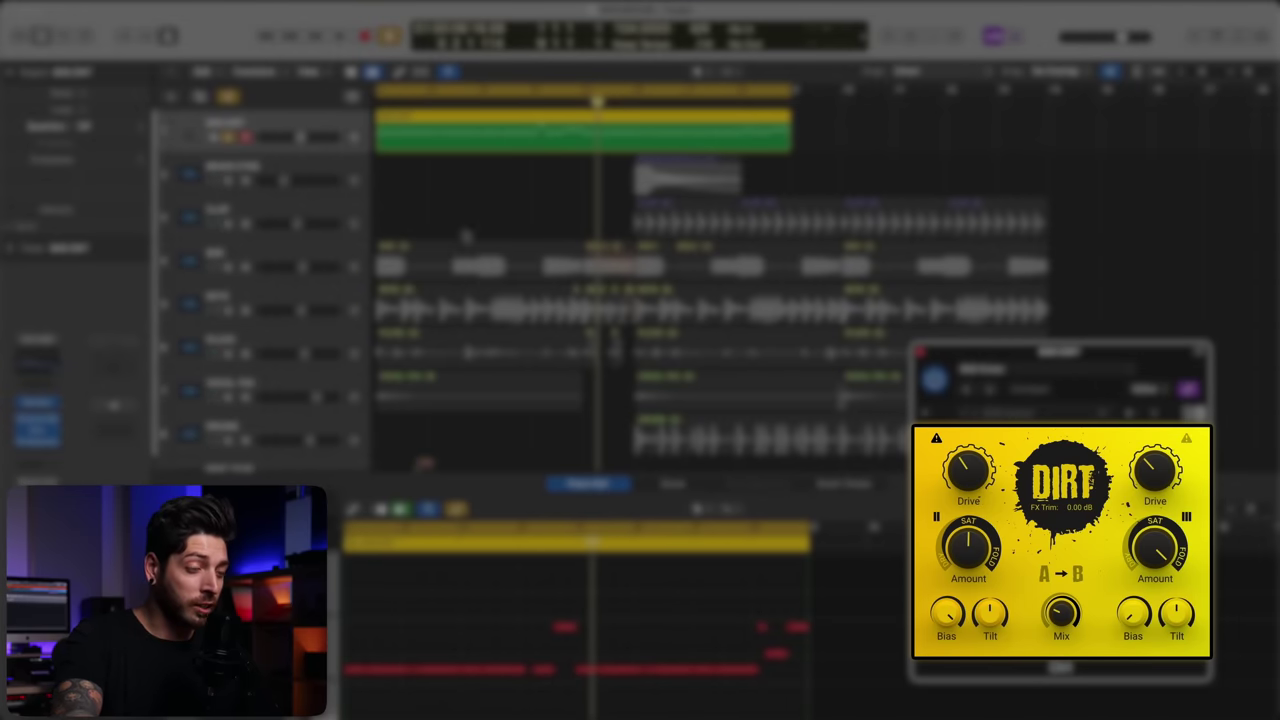
key("space")
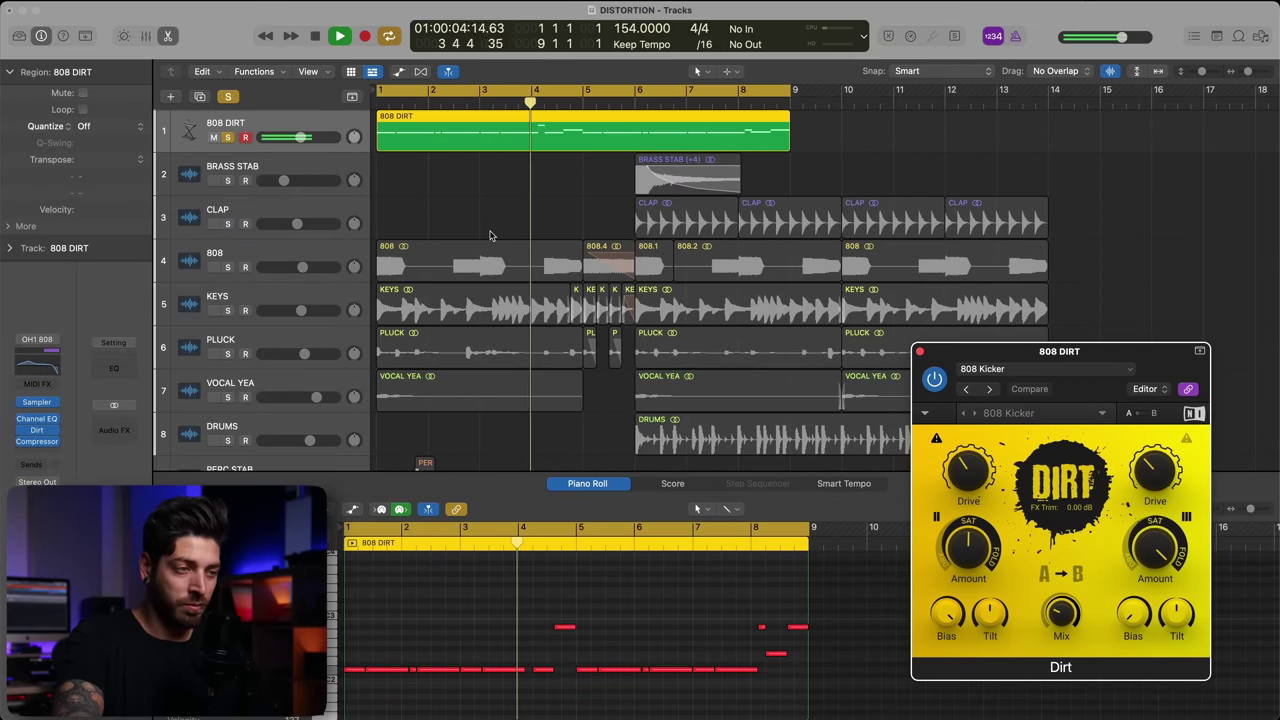
key("space")
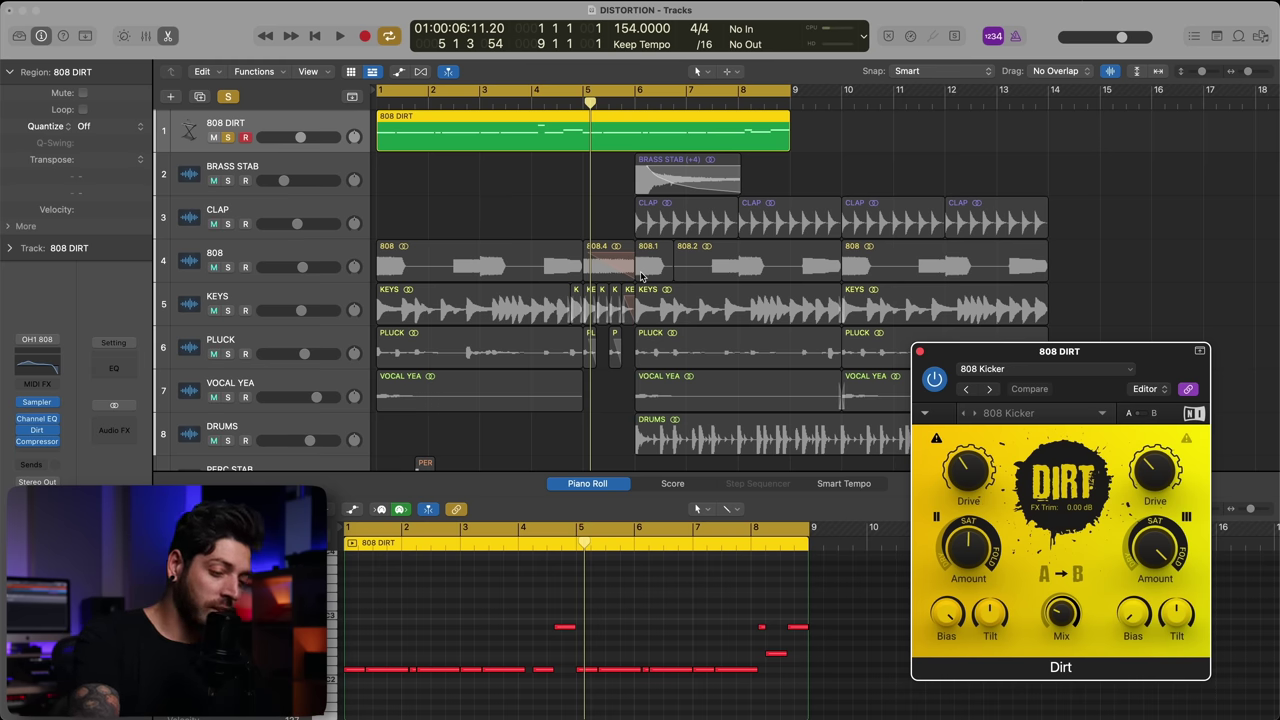
Step: Close the piano roll and 808 Dirt window, mute 808 DIRT, and open Dirt on KEYS
key("e")
left_click(919, 353)
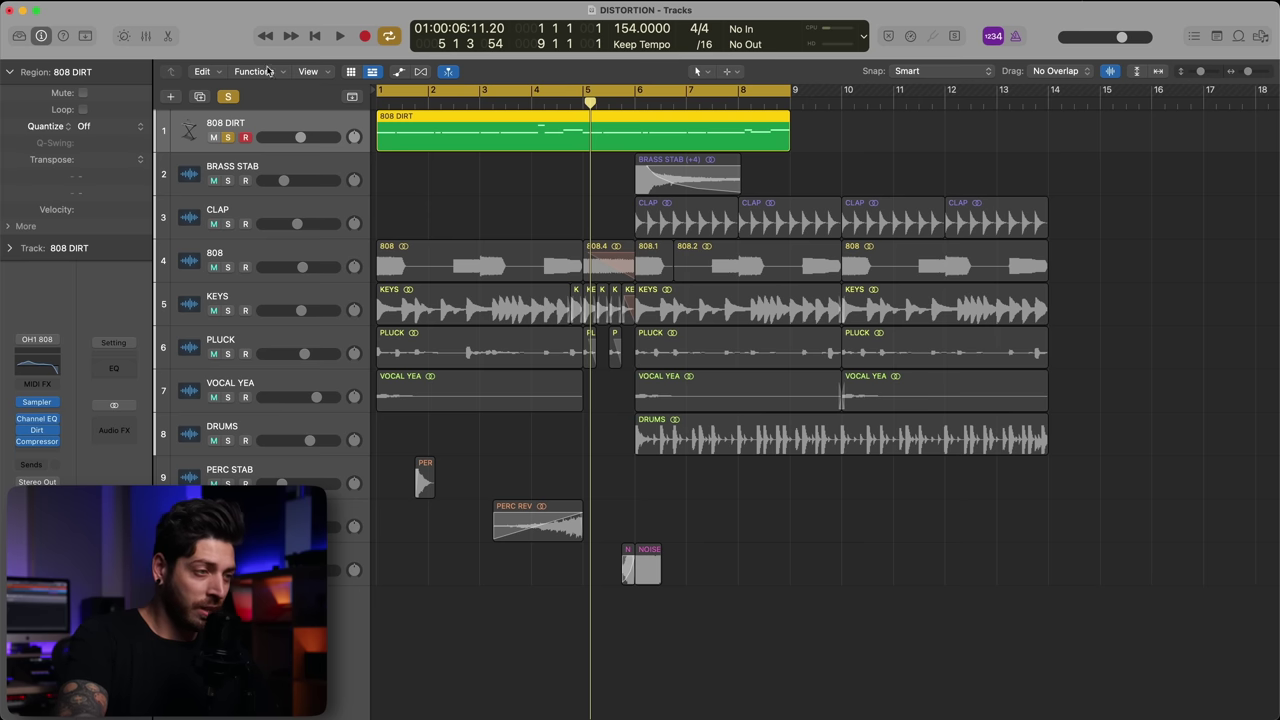
left_click(228, 140)
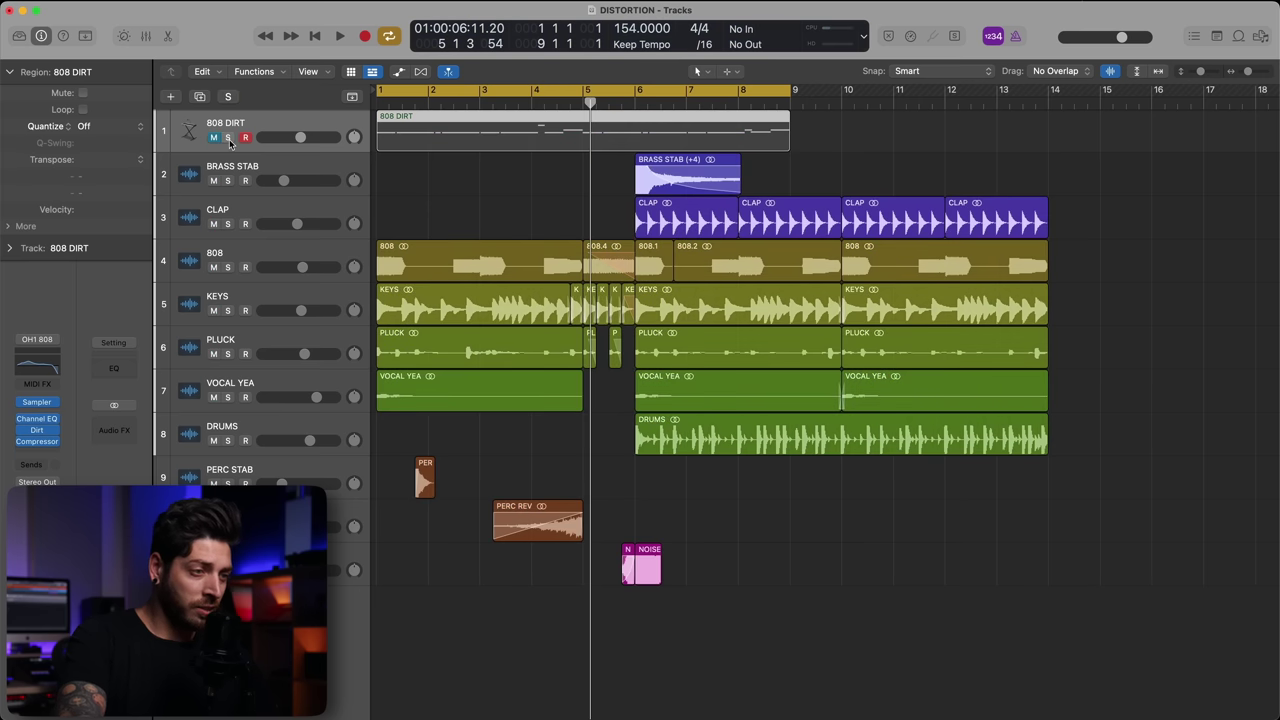
left_click(268, 296)
left_click(39, 445)
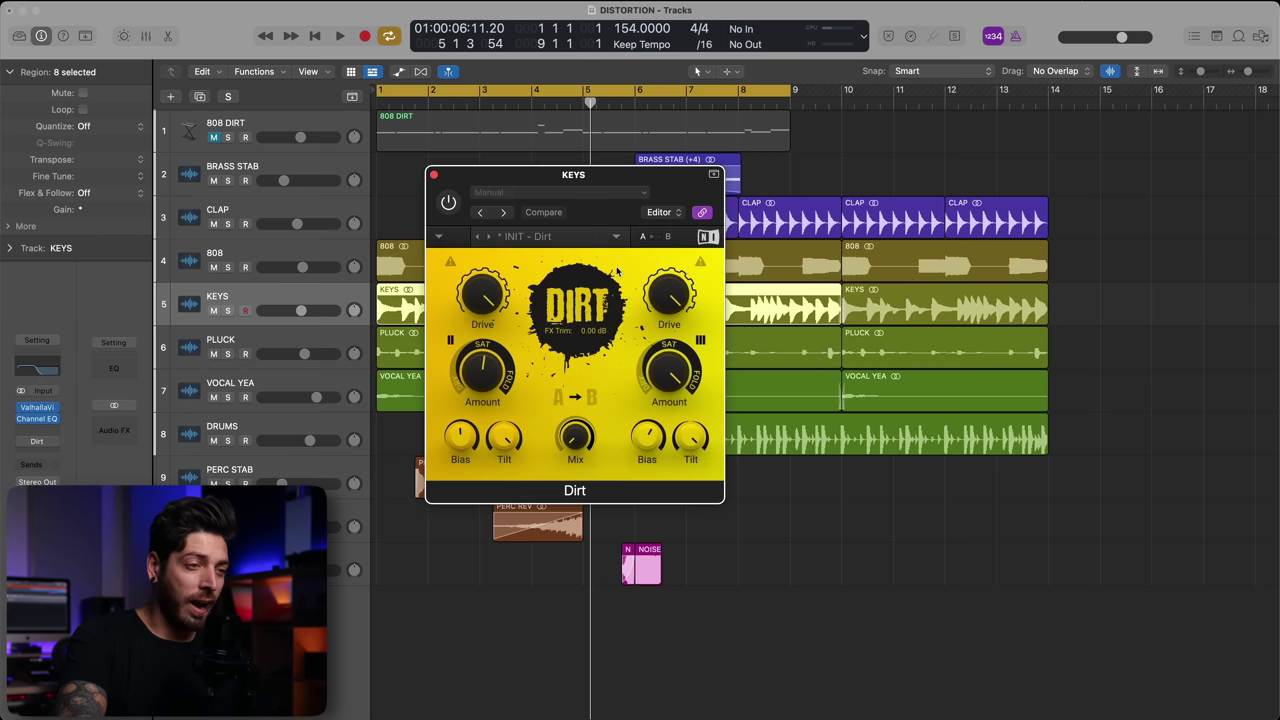
left_click_drag(623, 183, 1155, 369)
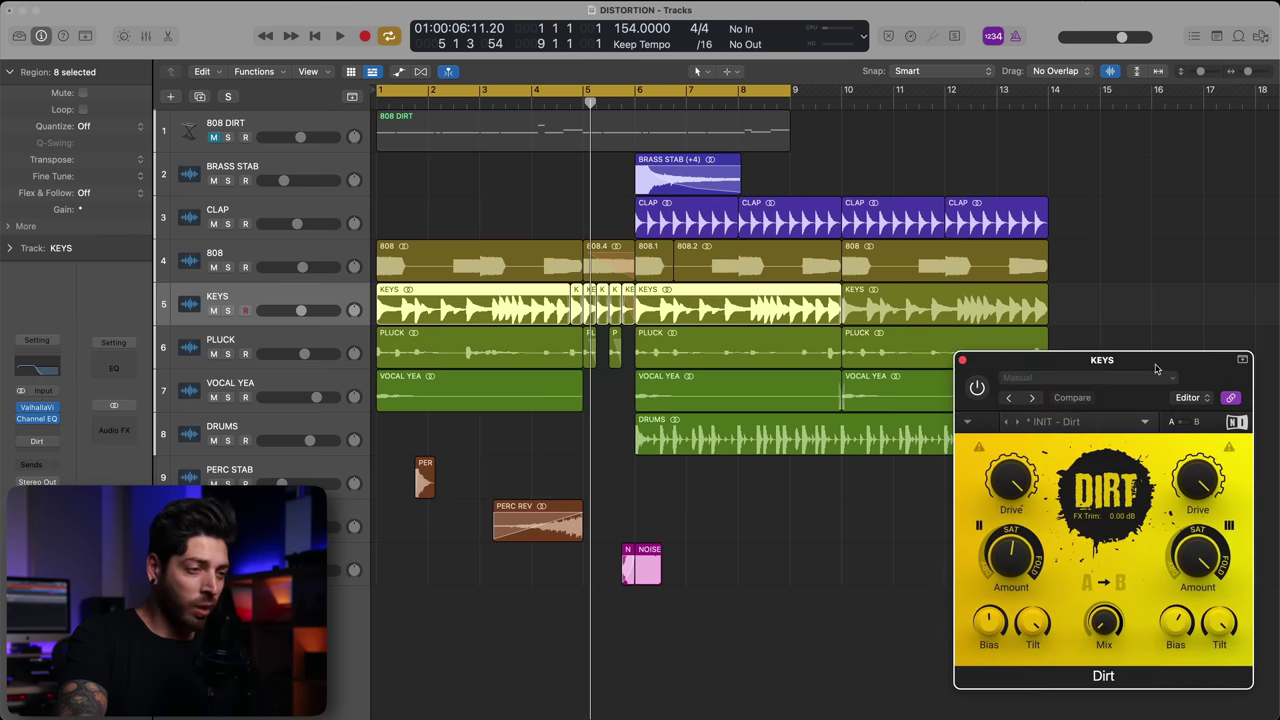
Step: Turn off cycle and play the full arrangement from the project start
key("c")
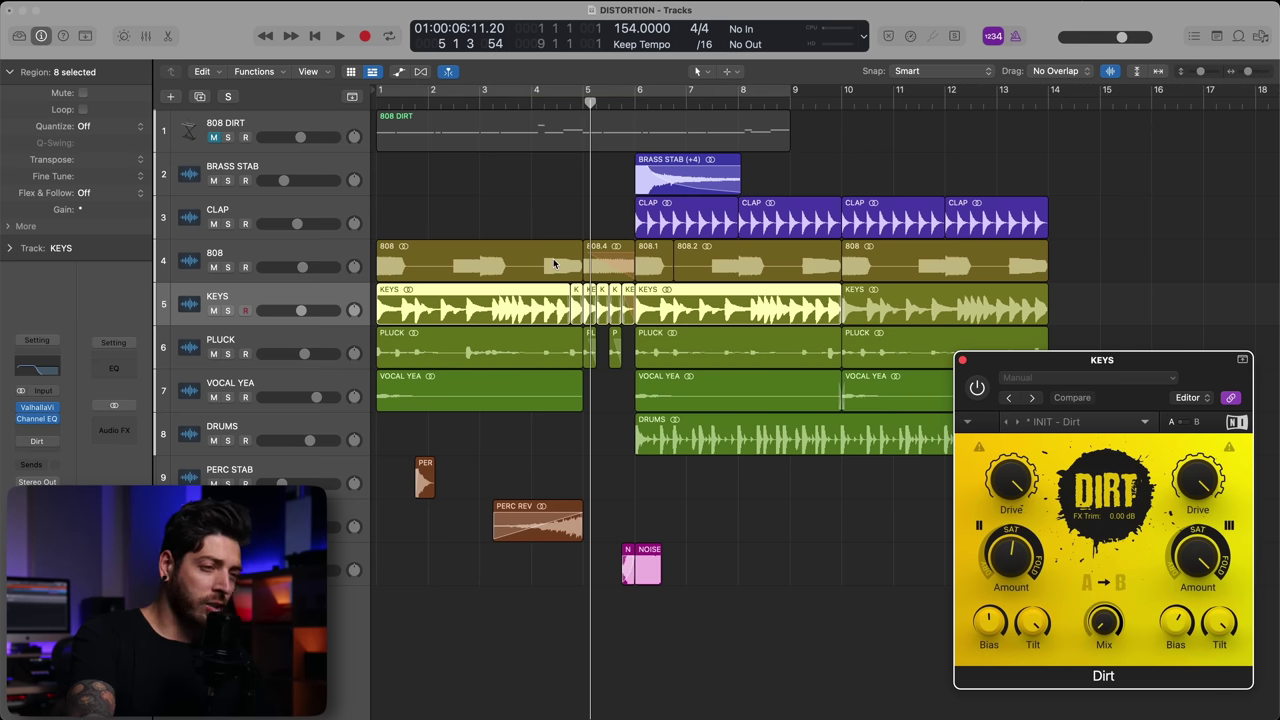
key("comma")
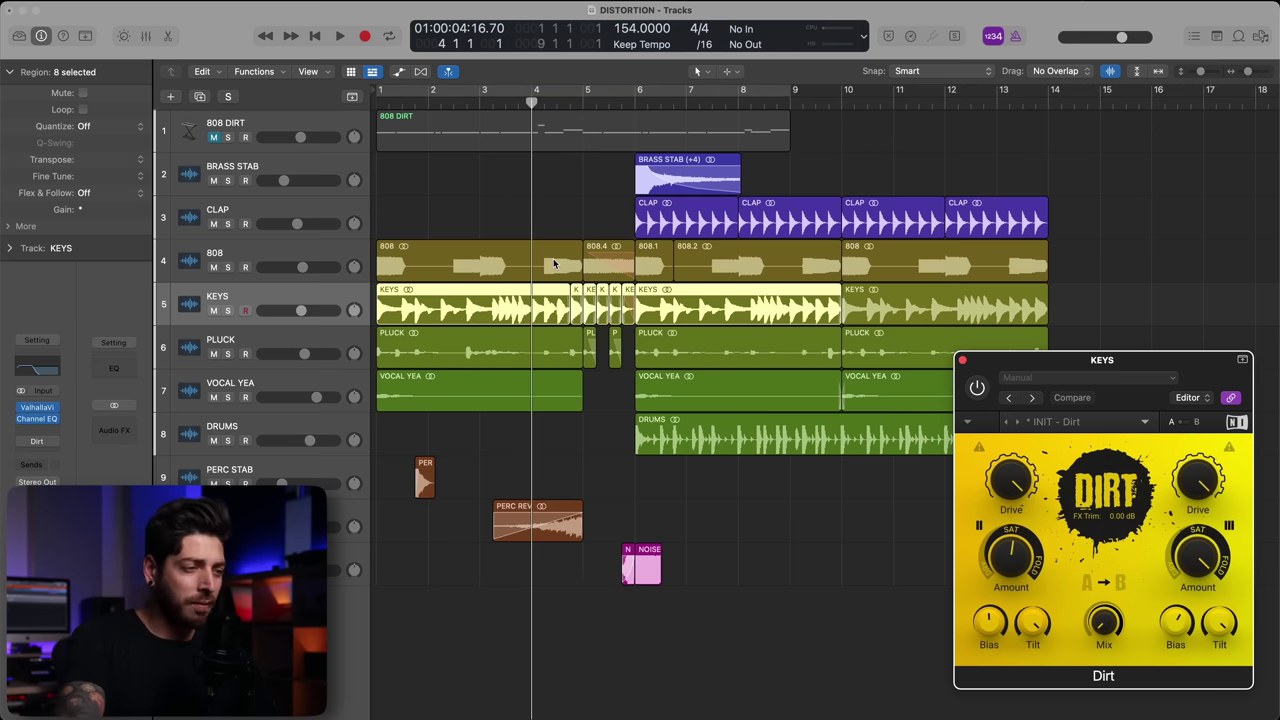
left_click(252, 298)
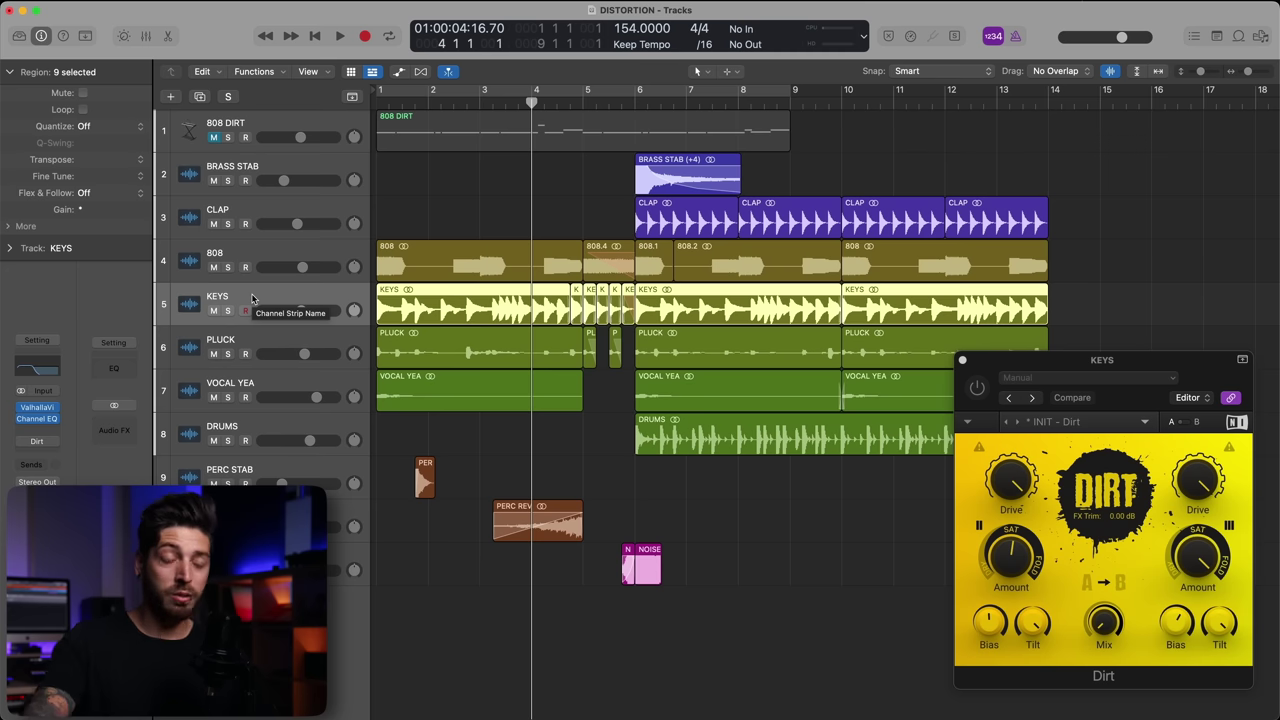
key("Return")
key("space")
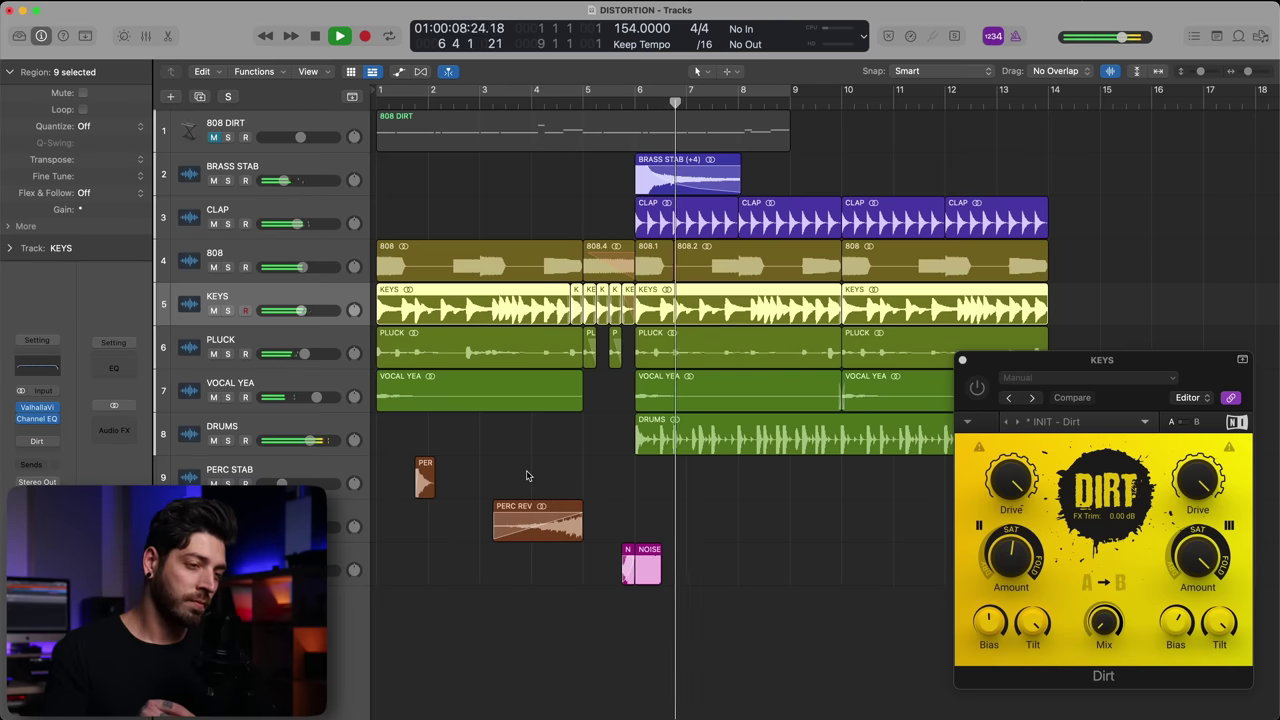
key("space")
Step: Show the KEYS Dirt Mix automation ramping 0% to 100% and play it from the start
key("Return")
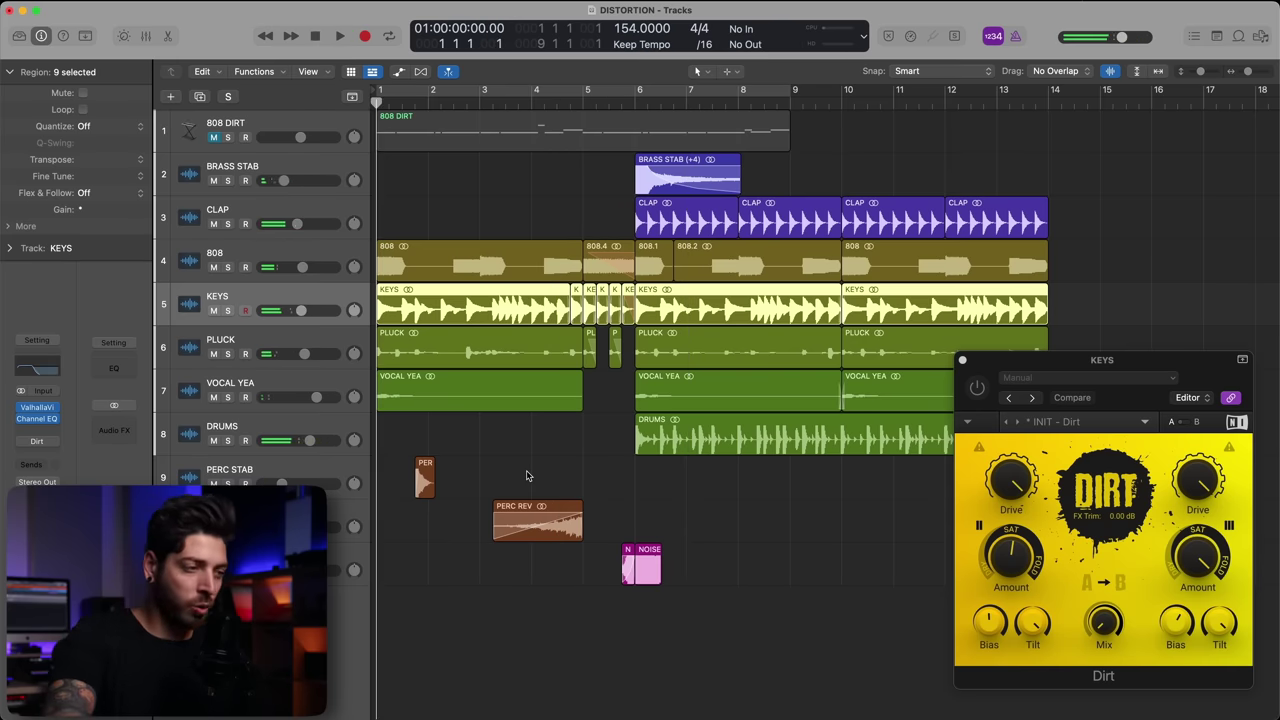
key("a")
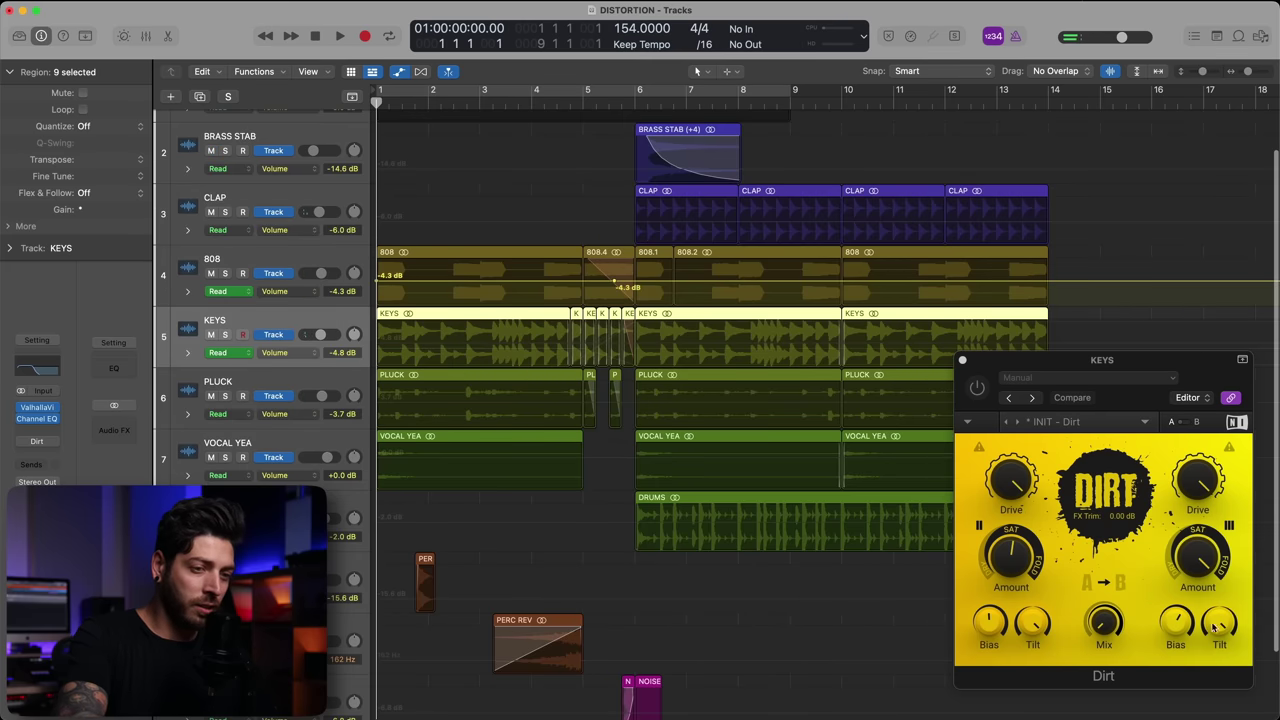
left_click(1108, 627)
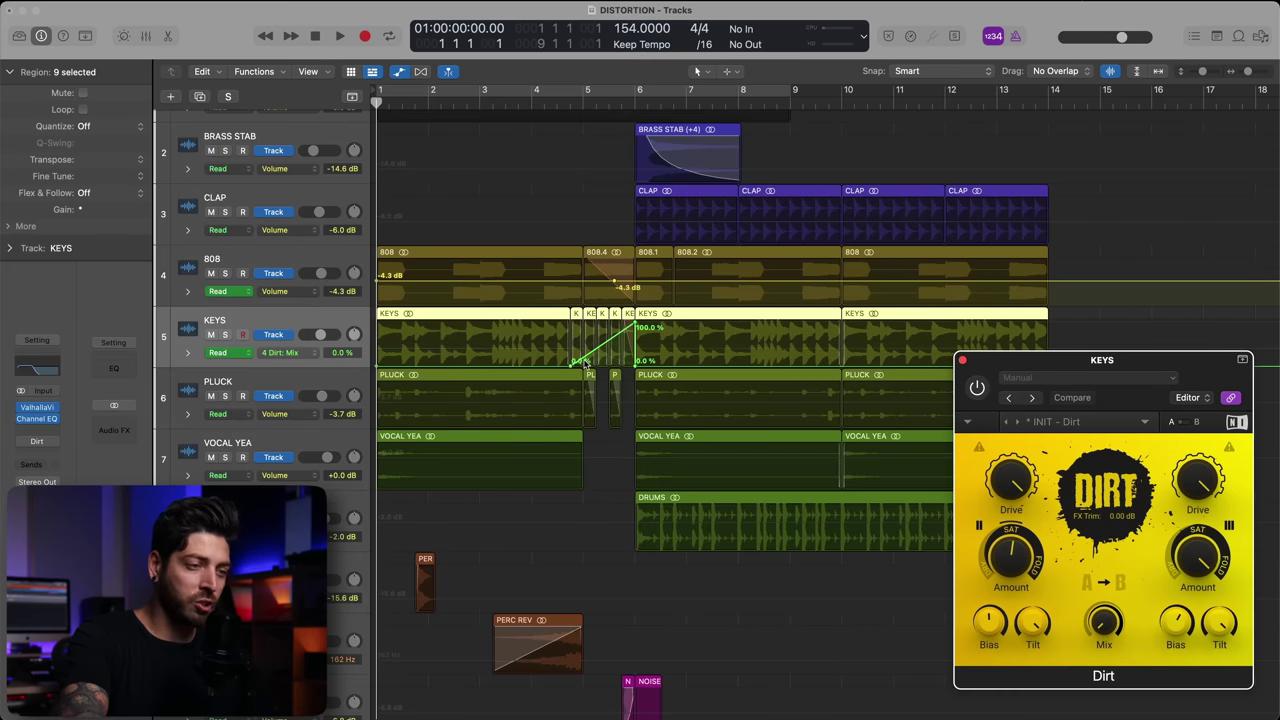
key("space")
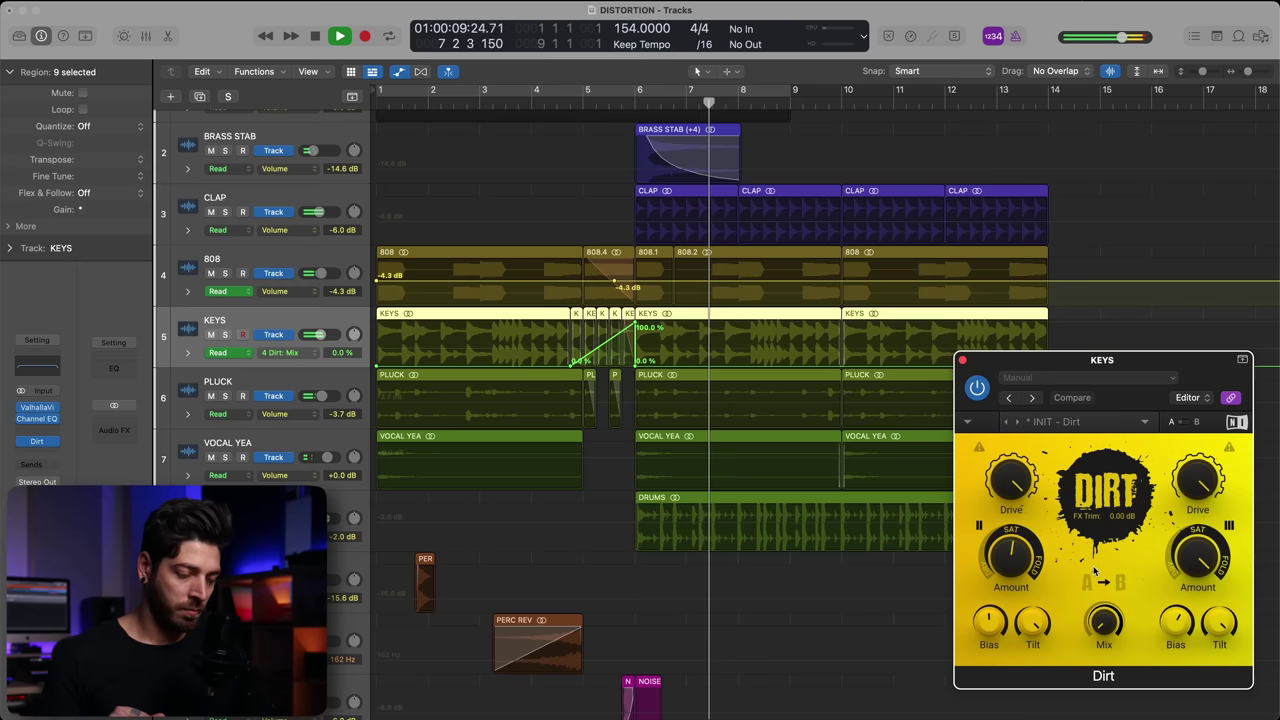
key("space")
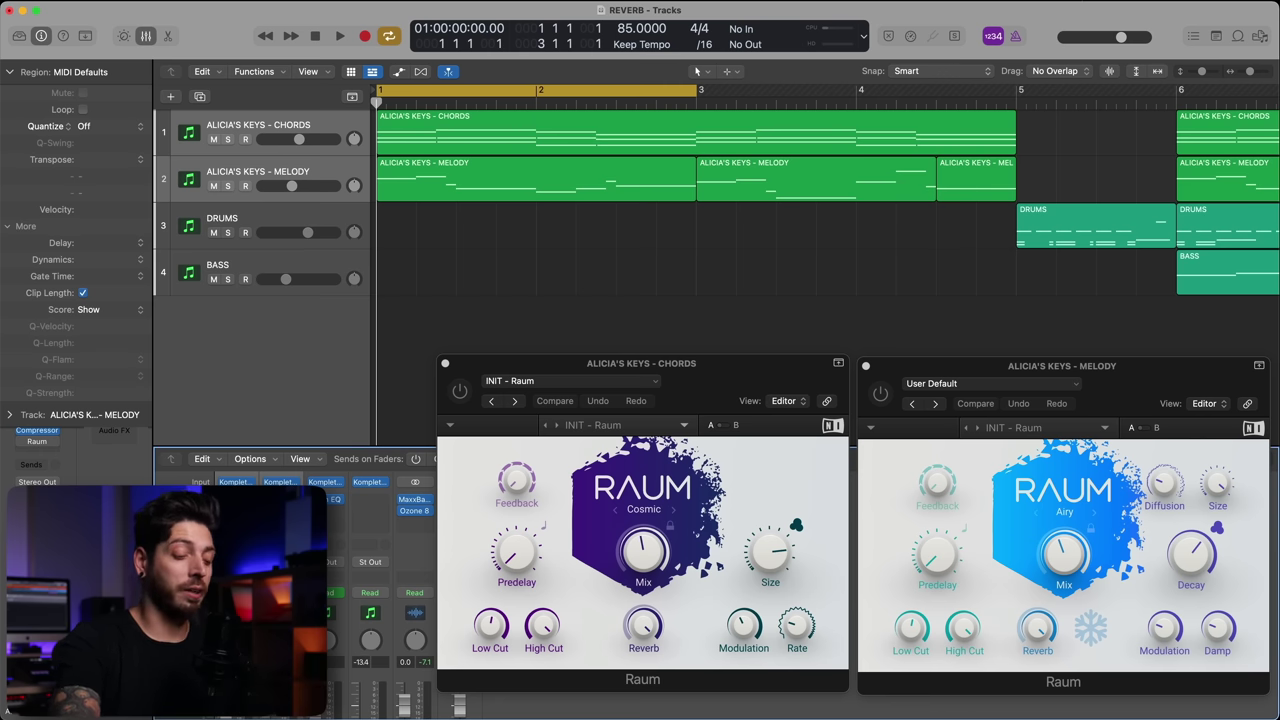
key("space")
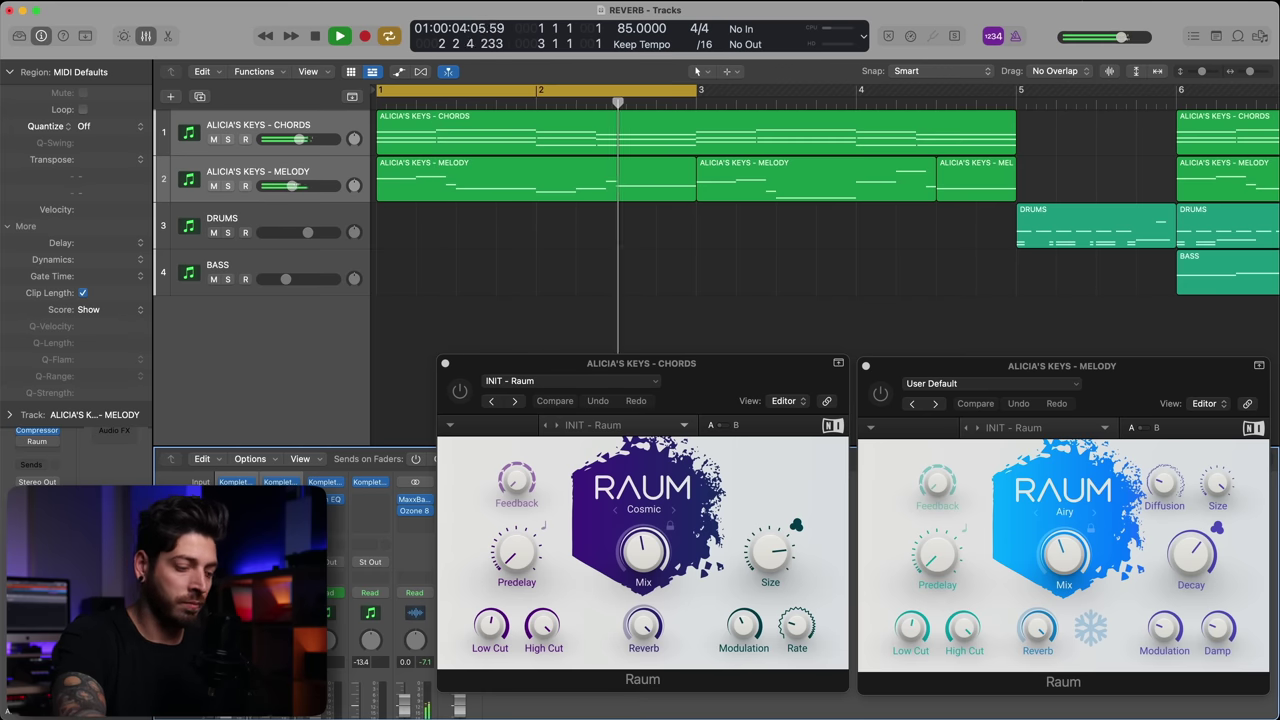
key("space")
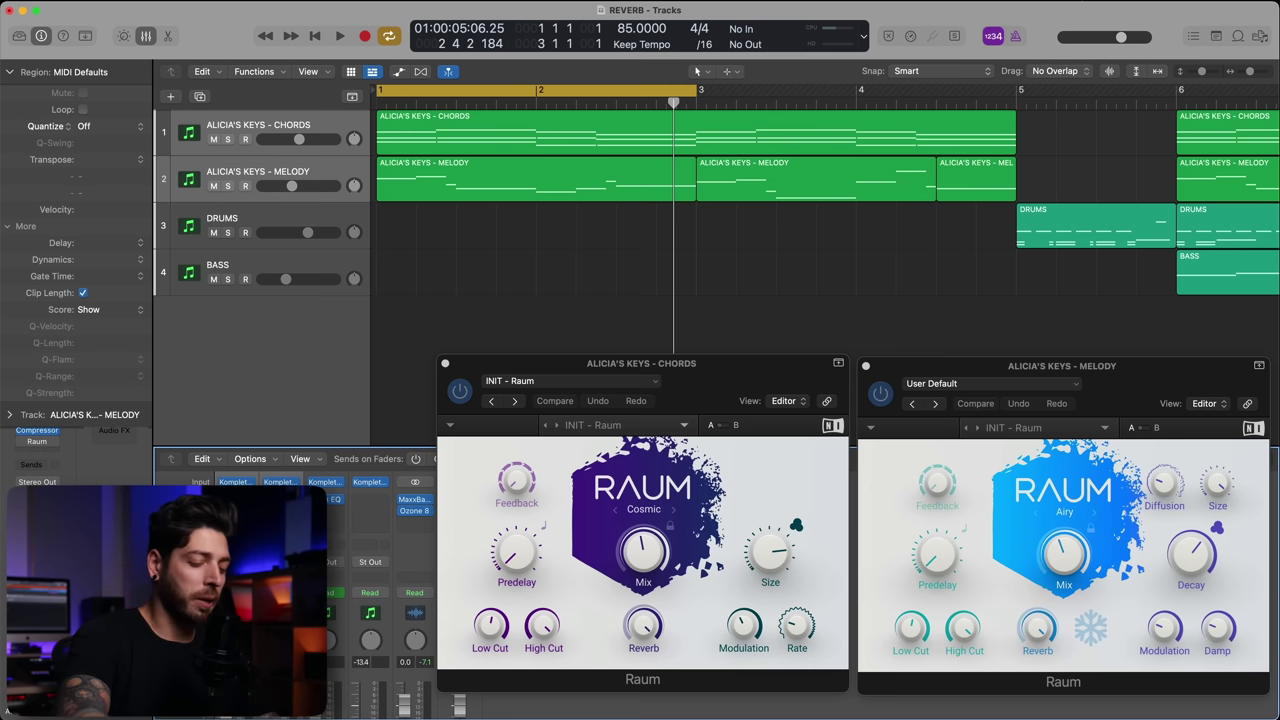
key("space")
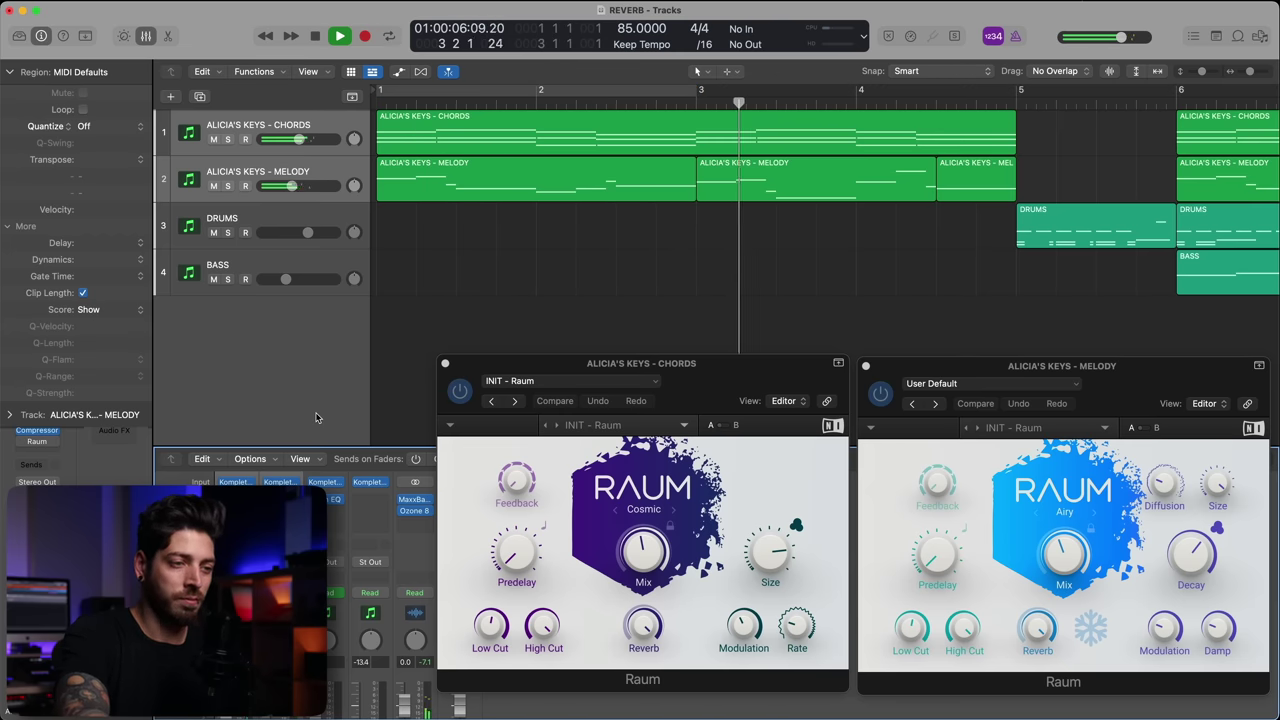
key("space")
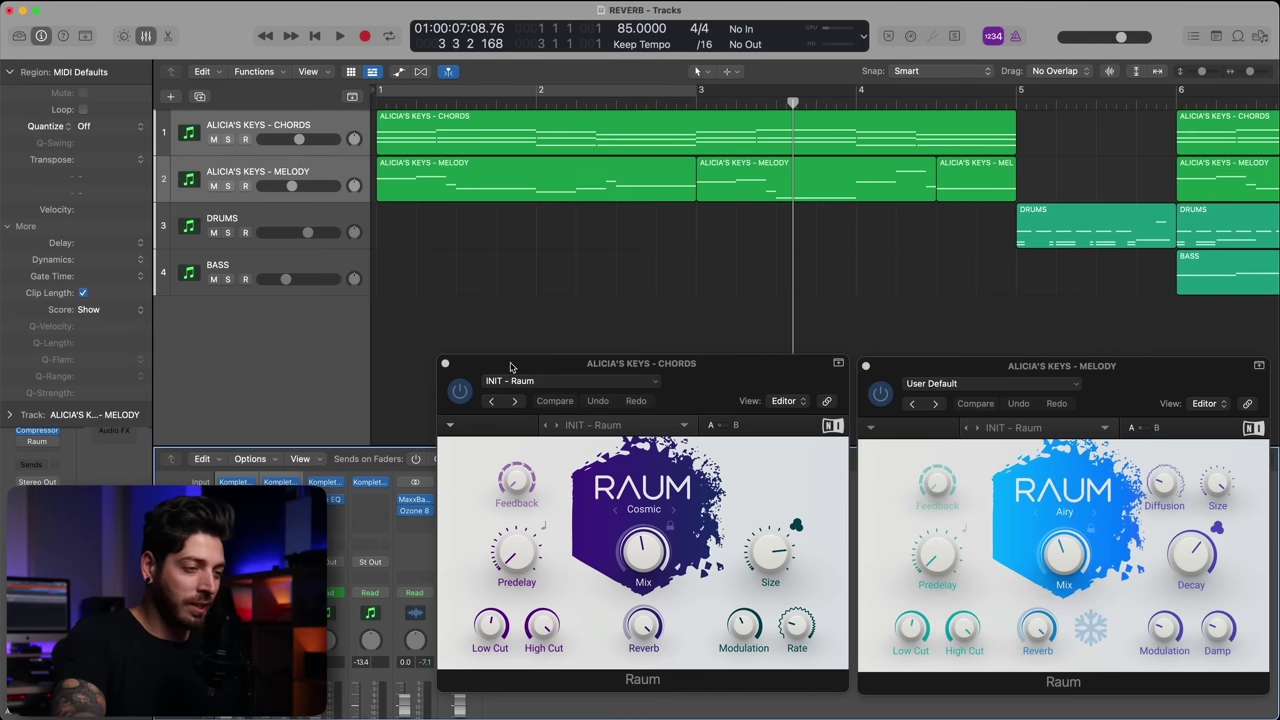
Step: Close both Raum reverb windows and select the Melody track in the mixer
left_click(446, 364, "alt")
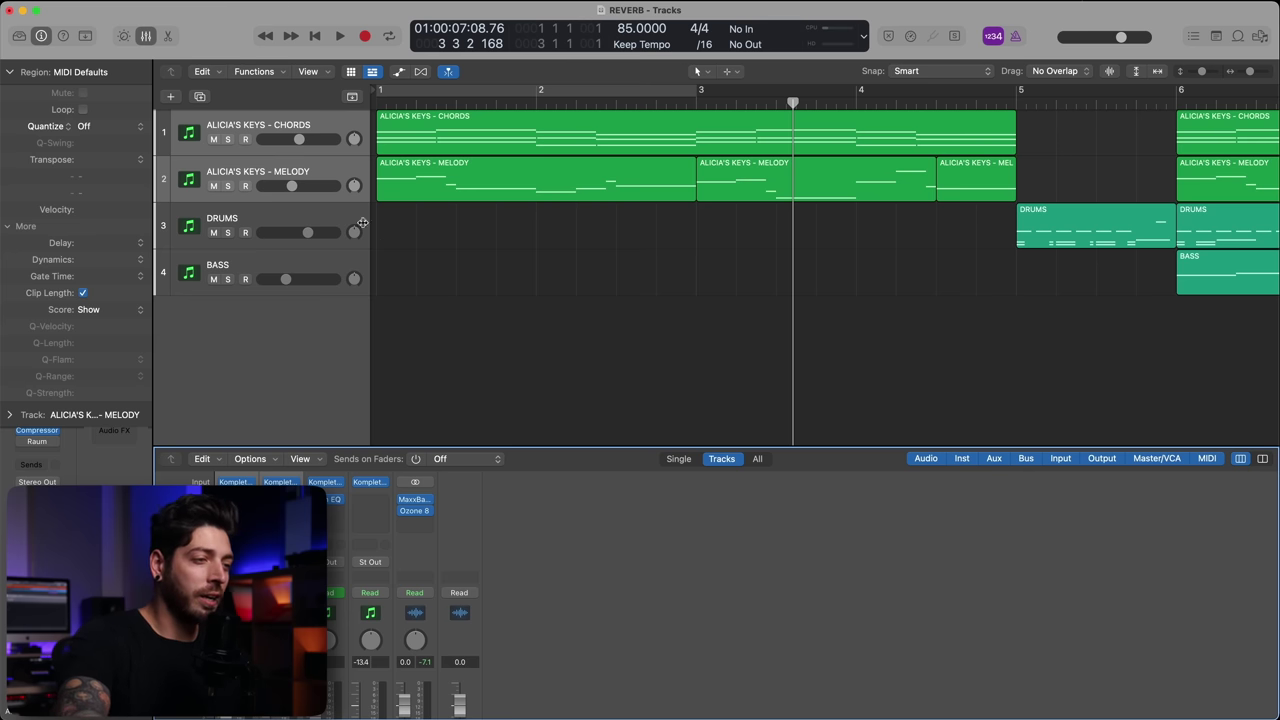
left_click(294, 175)
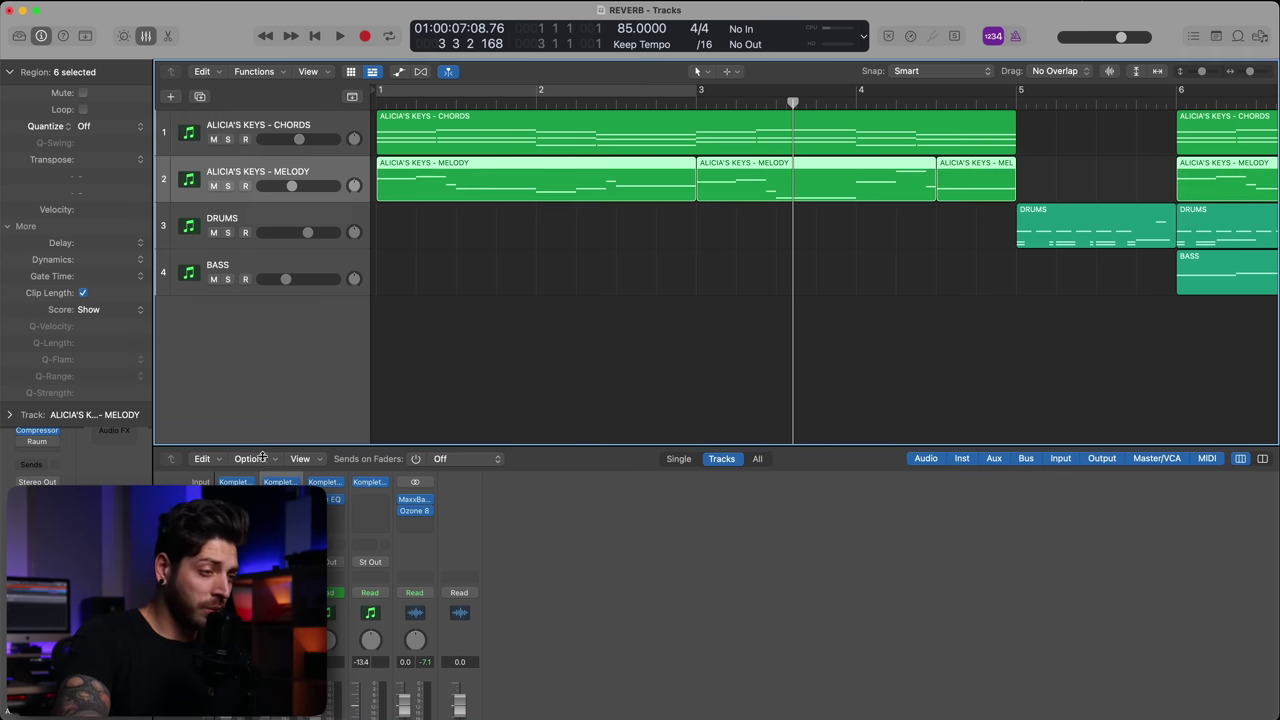
key("Tab")
Step: Open the Melody track's Raum reverb, move its window off the regions, then close it
left_click(36, 440)
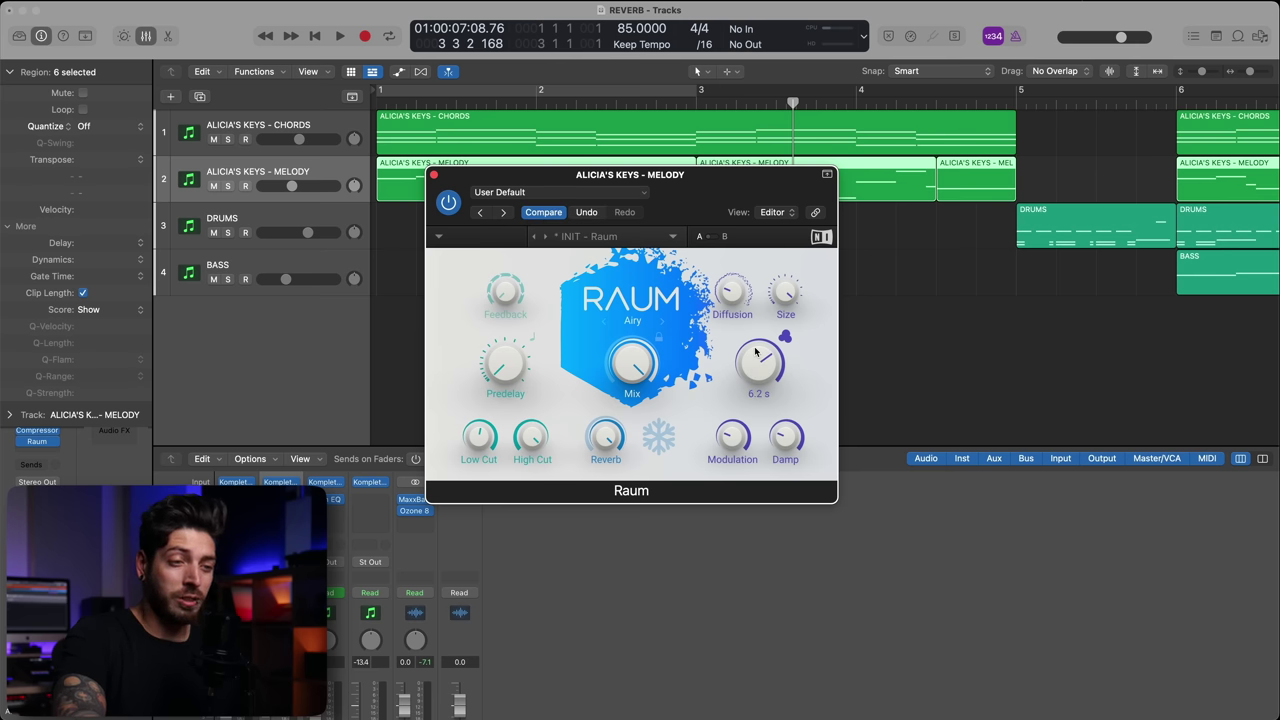
left_click_drag(485, 180, 828, 314)
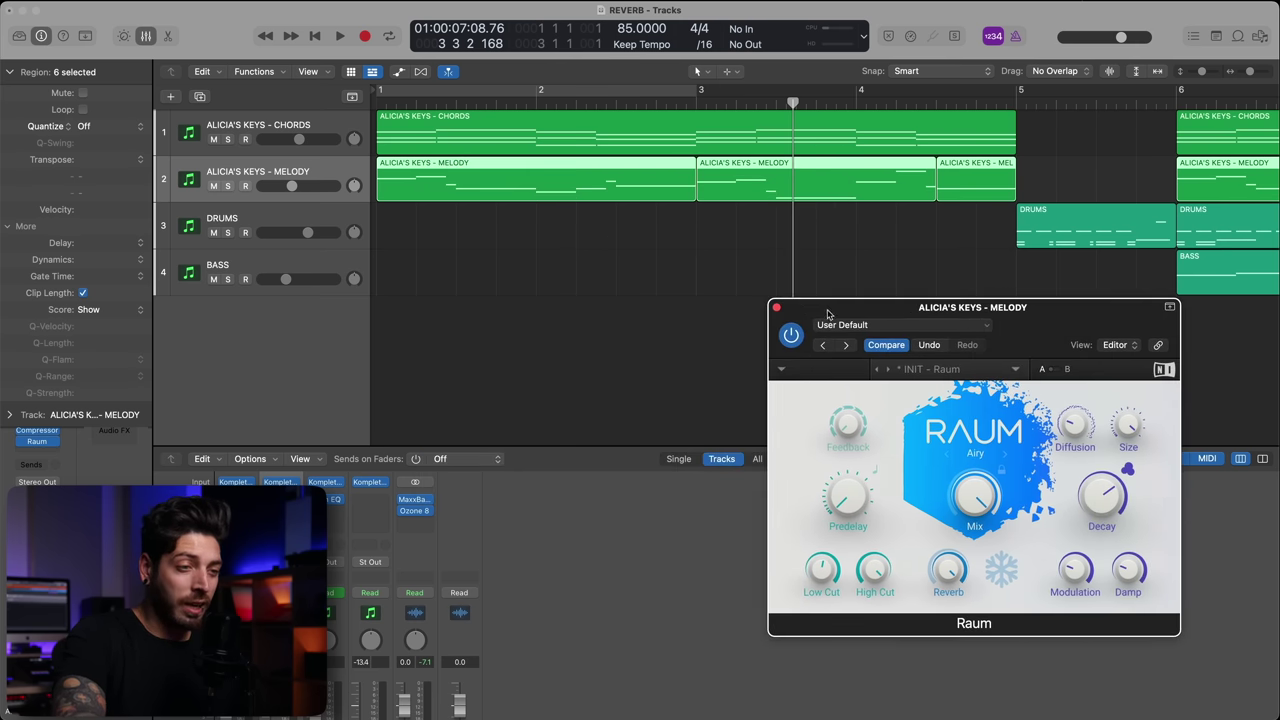
left_click(776, 307)
Step: Move the bounced melody audio earlier, split it at bar 5, delete the leftover and trim its start
left_click(951, 206)
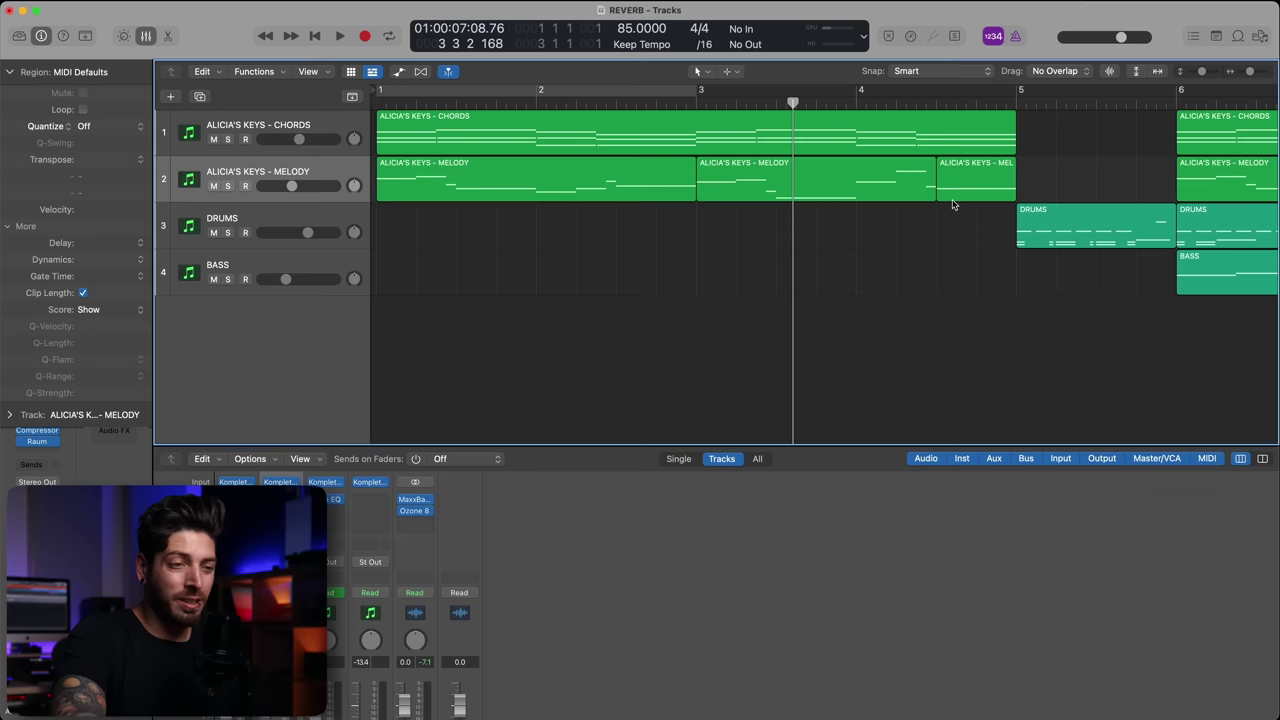
left_click(960, 198)
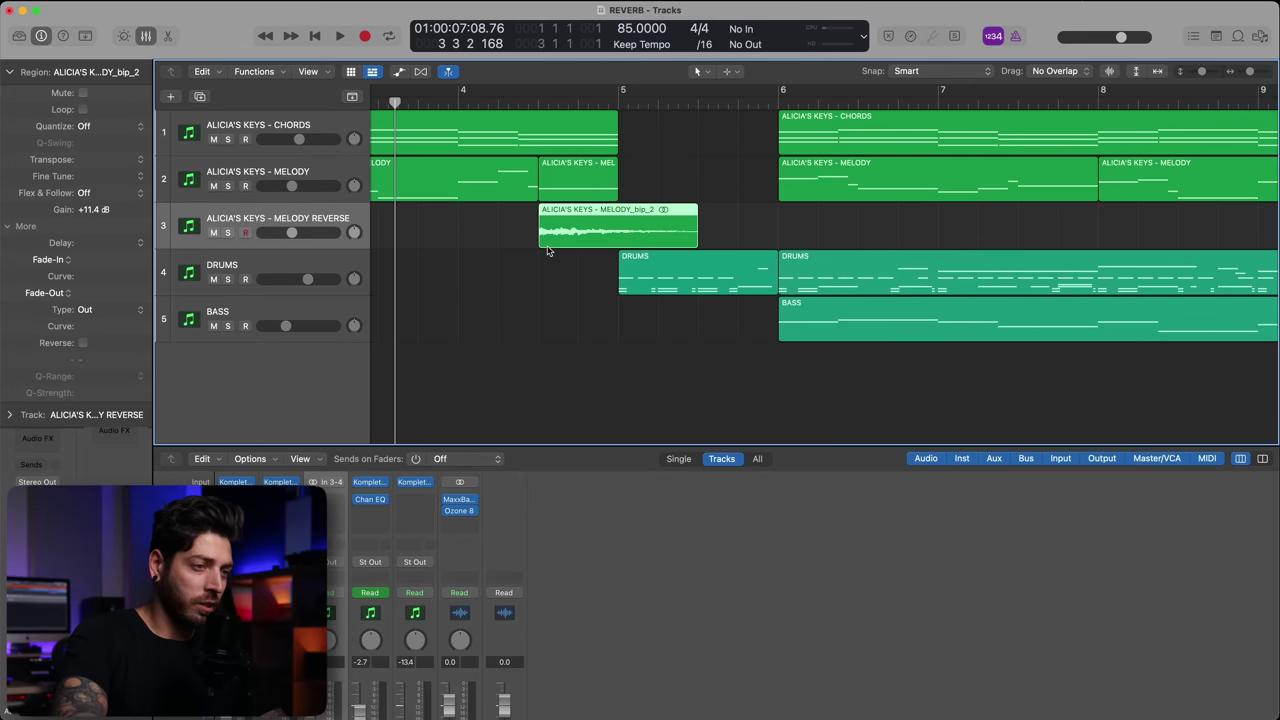
left_click_drag(547, 251, 477, 248)
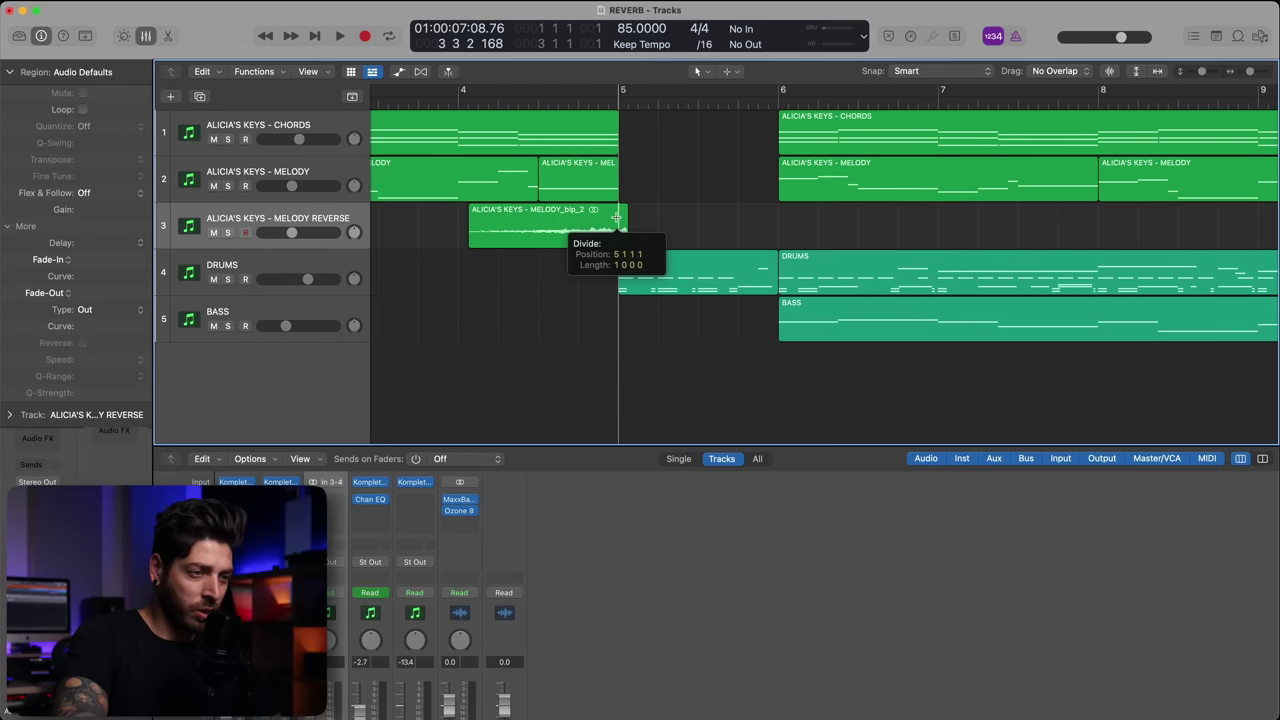
left_click(617, 217)
key("Delete")
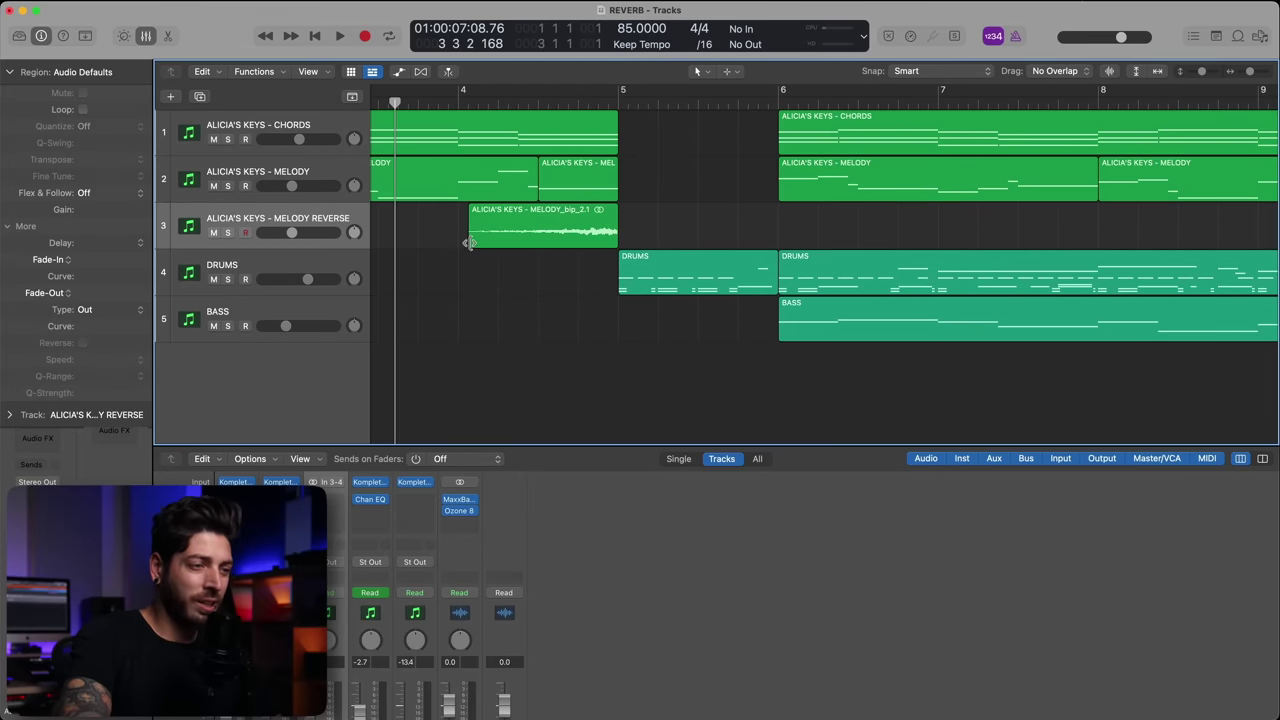
left_click_drag(469, 242, 624, 207)
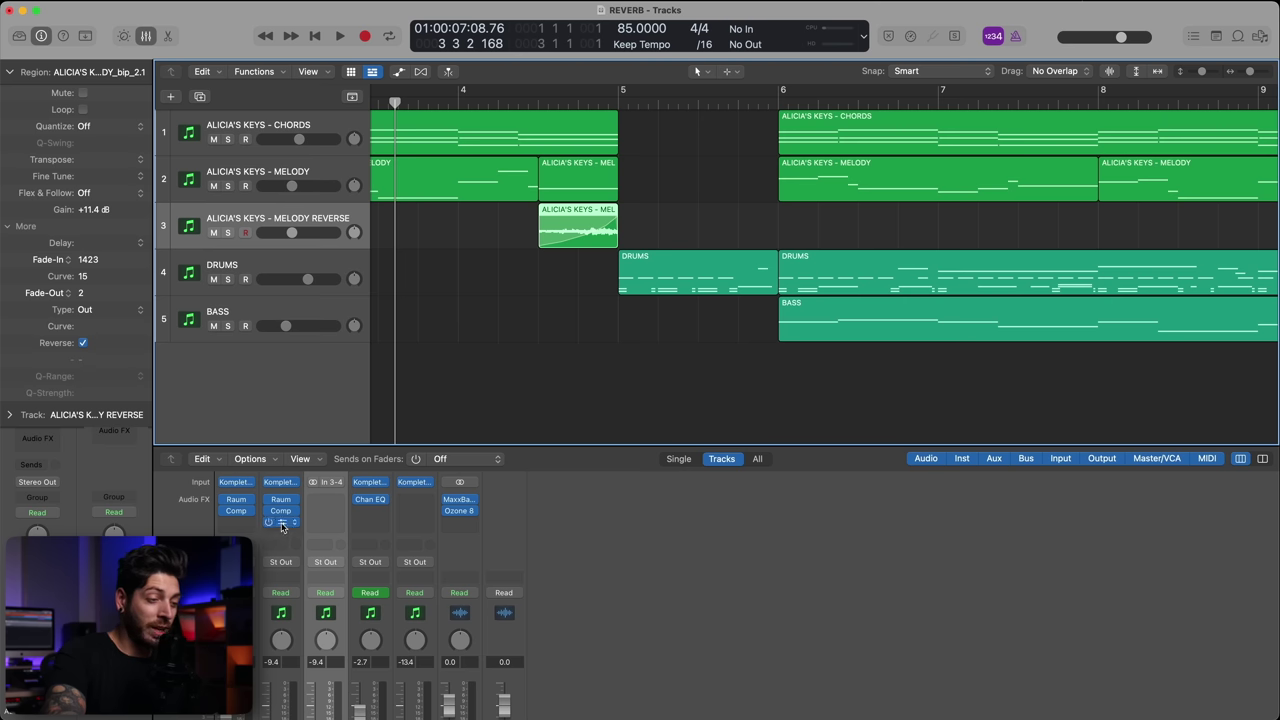
Step: Put Raum on the MELODY REVERSE channel and play from bar 3 to hear the swell
left_click_drag(282, 527, 334, 503)
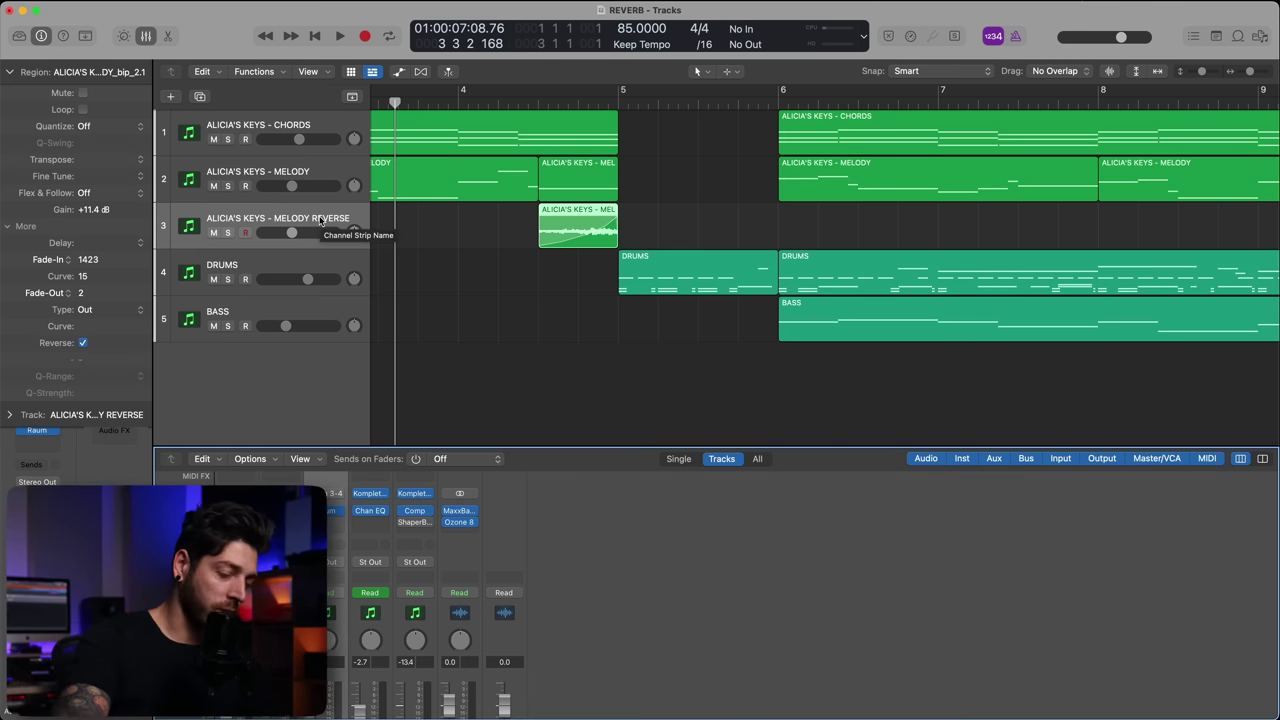
key("comma")
key("space")
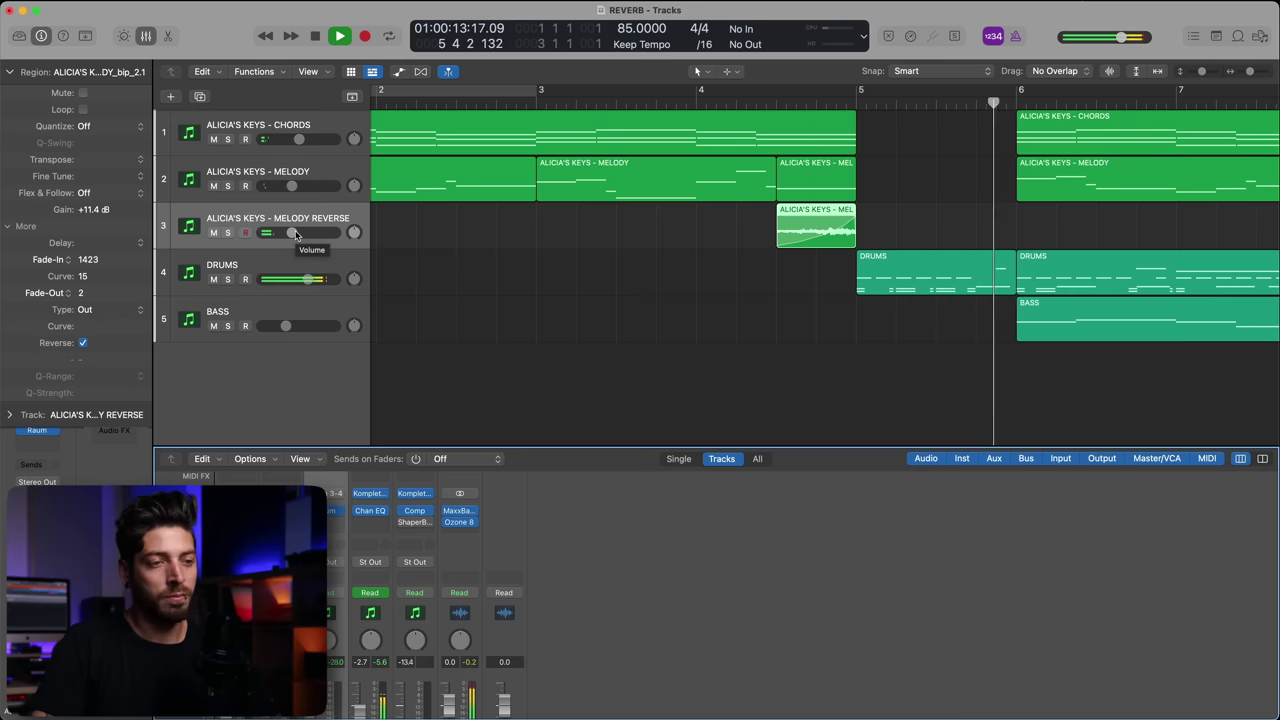
key("space")
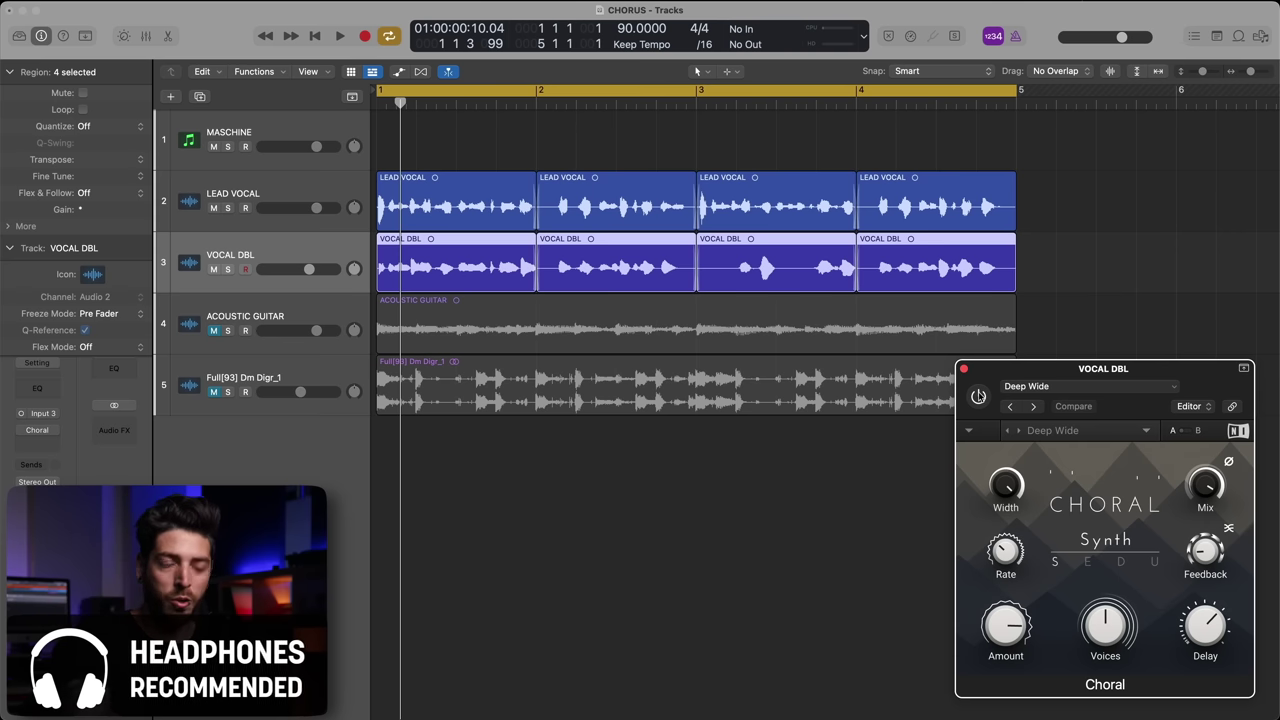
Step: Play the CHORUS project, enable the Deep Wide Choral on VOCAL DBL, and play it again
key("space")
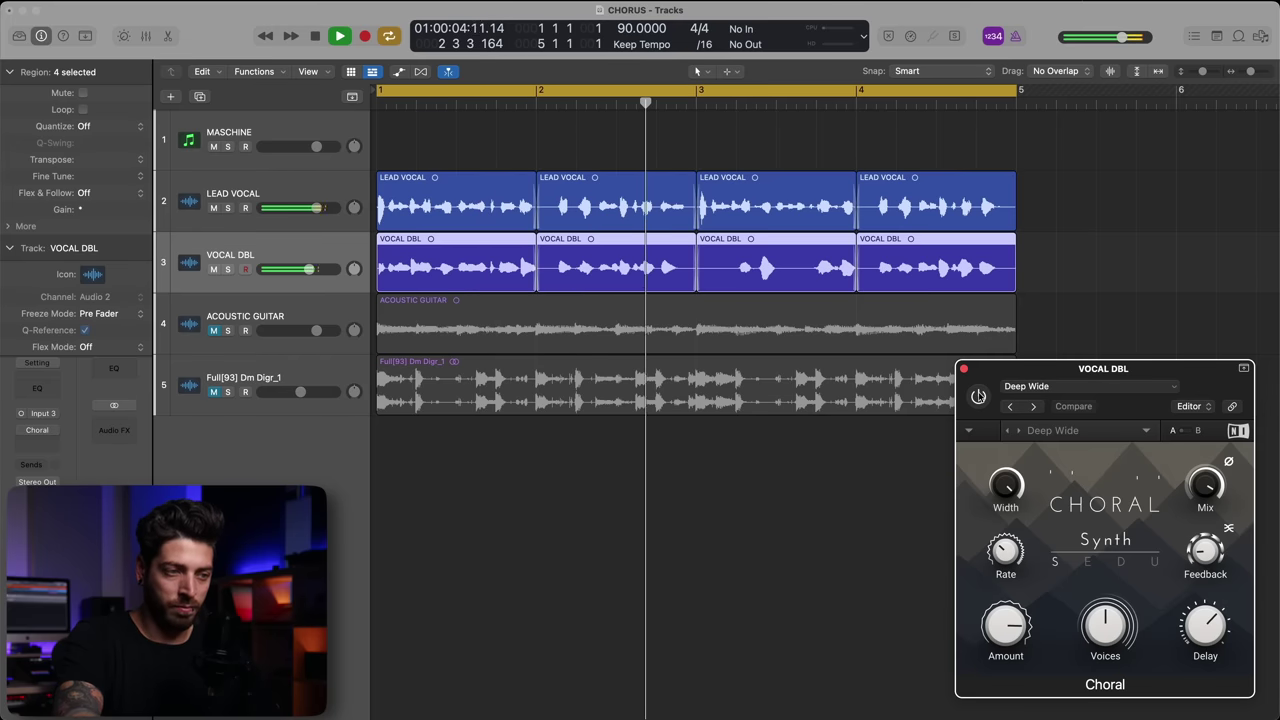
key("space")
left_click(979, 396)
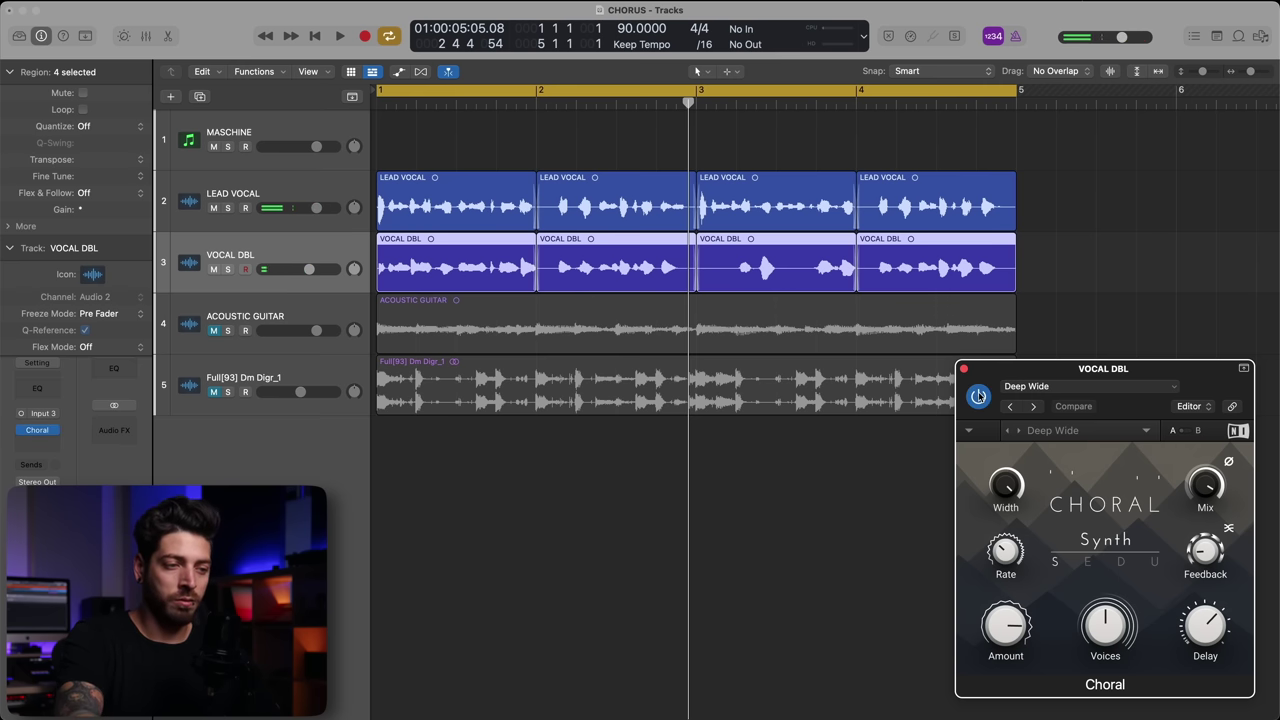
key("space")
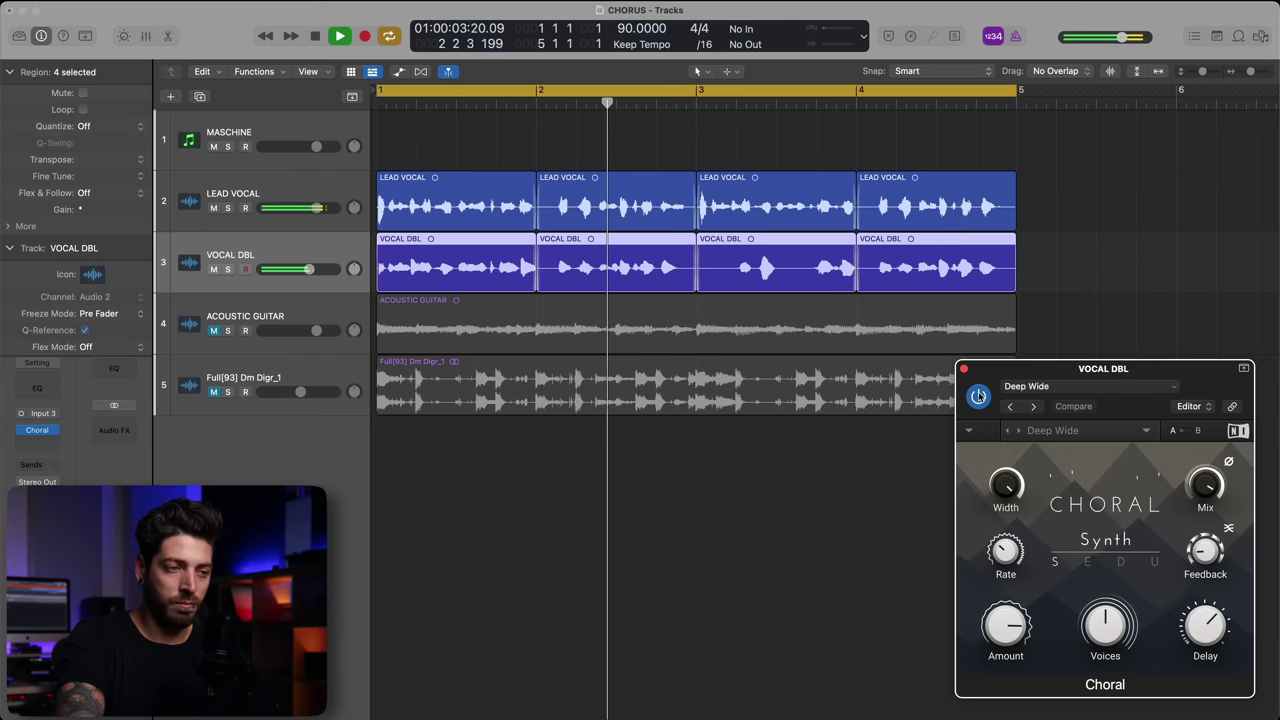
key("space")
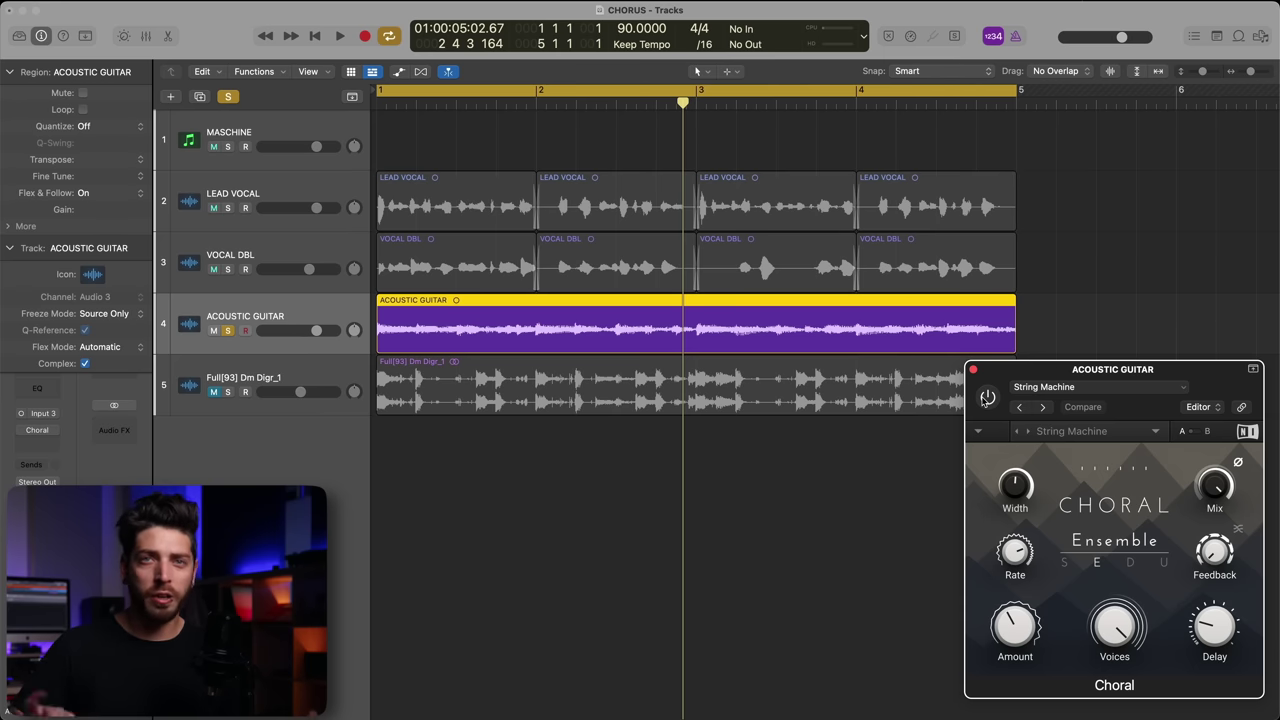
Step: Solo the ACOUSTIC GUITAR and compare it before and after enabling the String Machine Choral
key("ctrl+m")
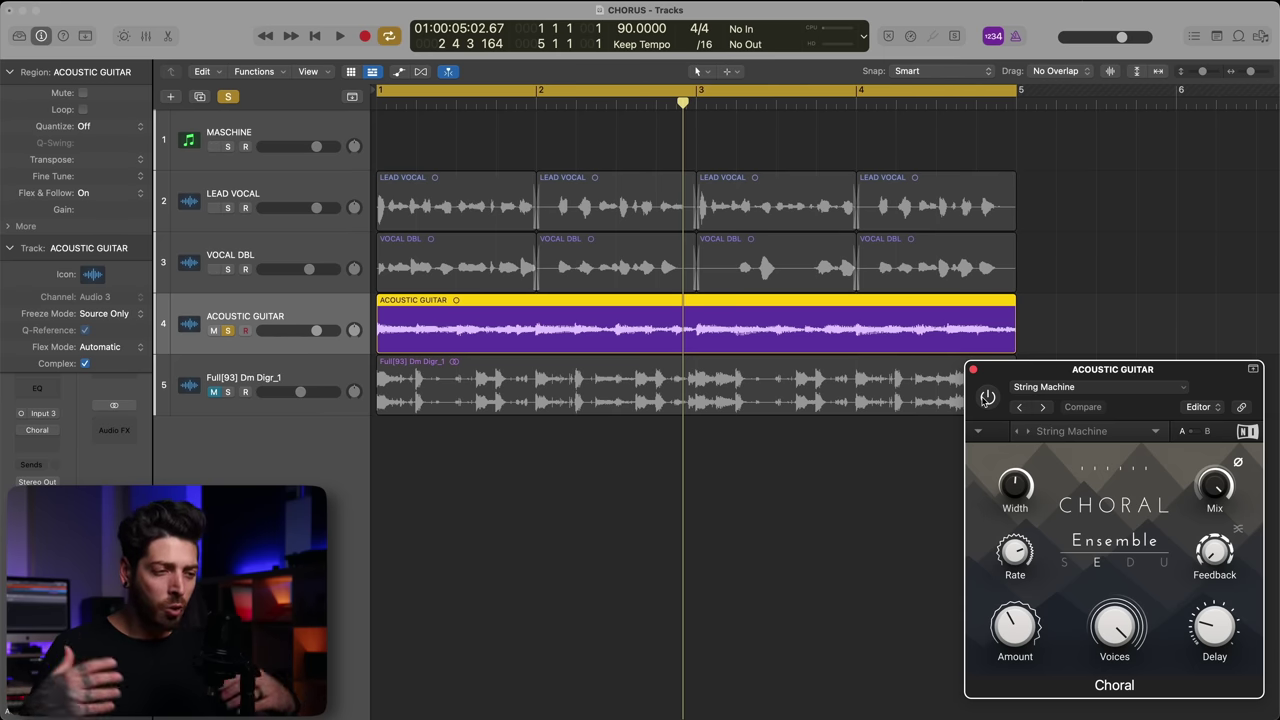
key("ctrl+m")
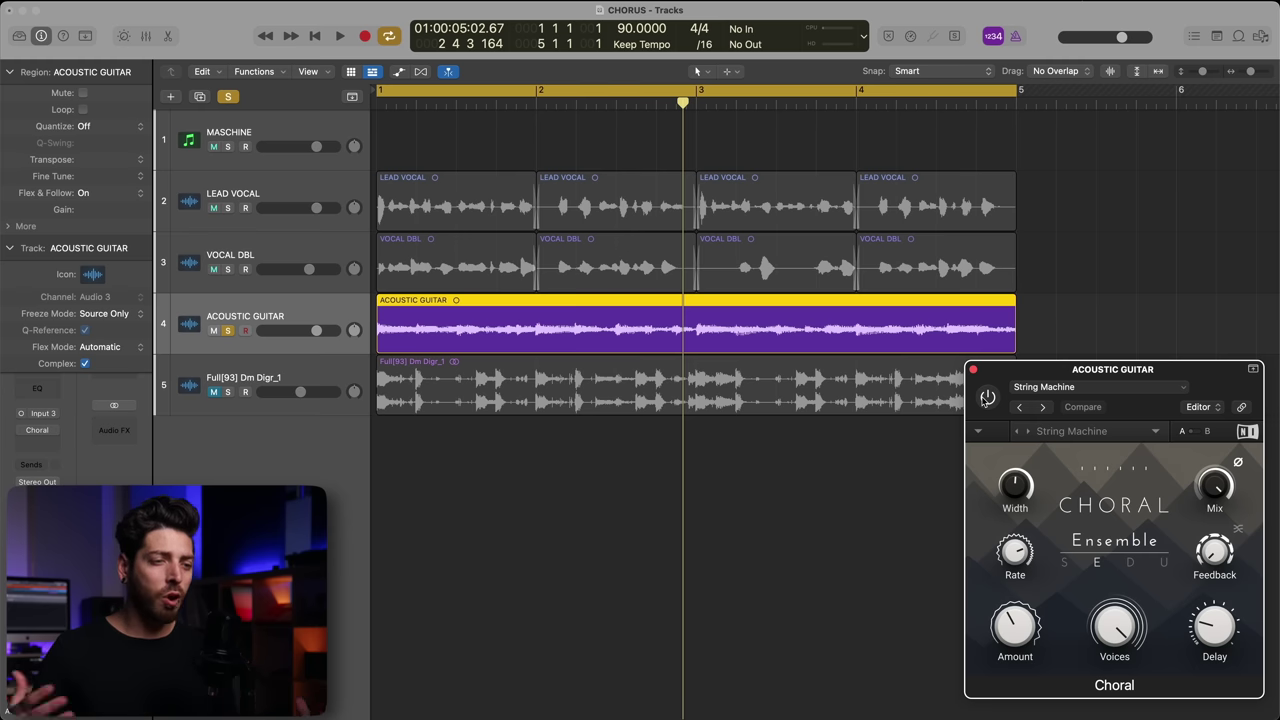
key("ctrl+m")
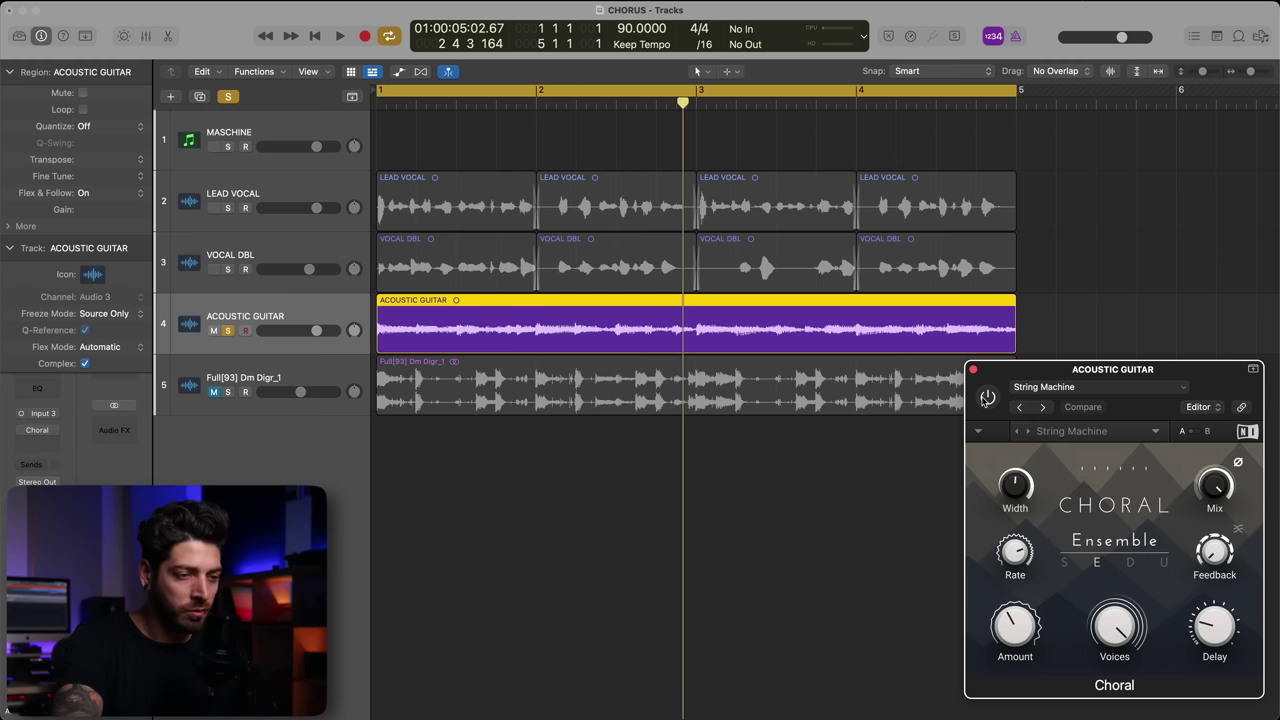
key("space")
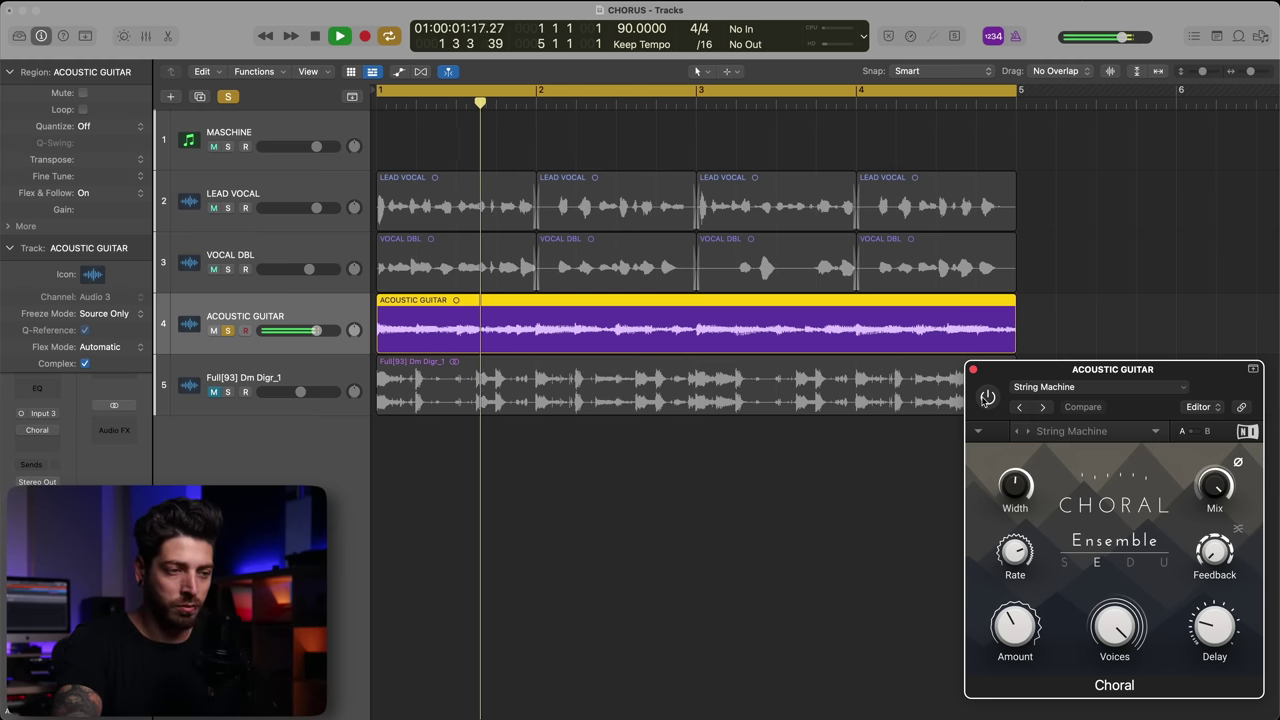
key("ctrl+m")
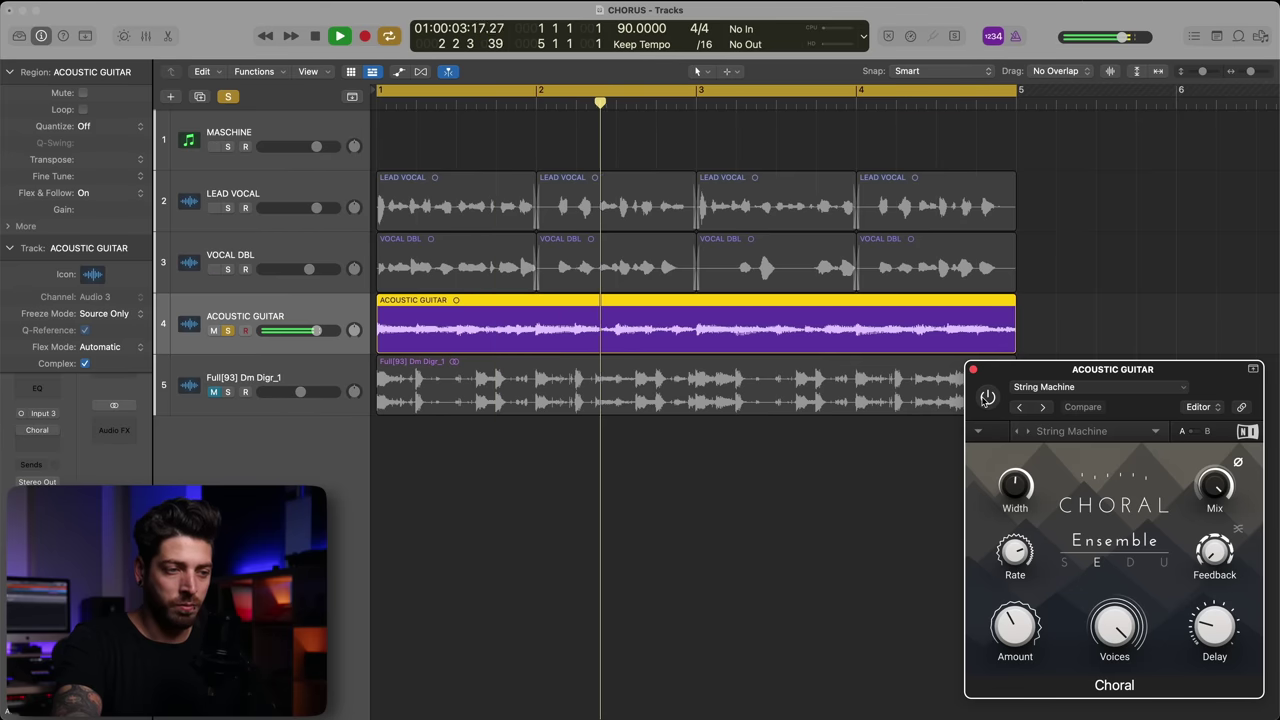
key("space")
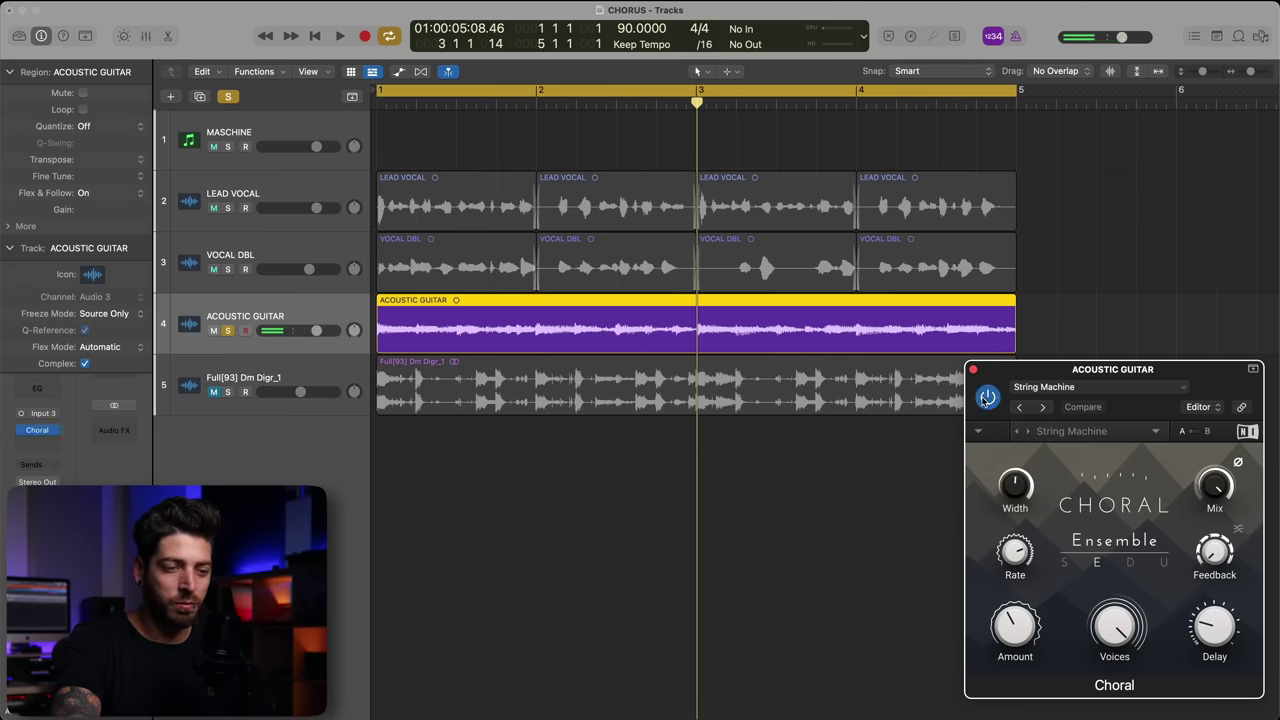
key("space")
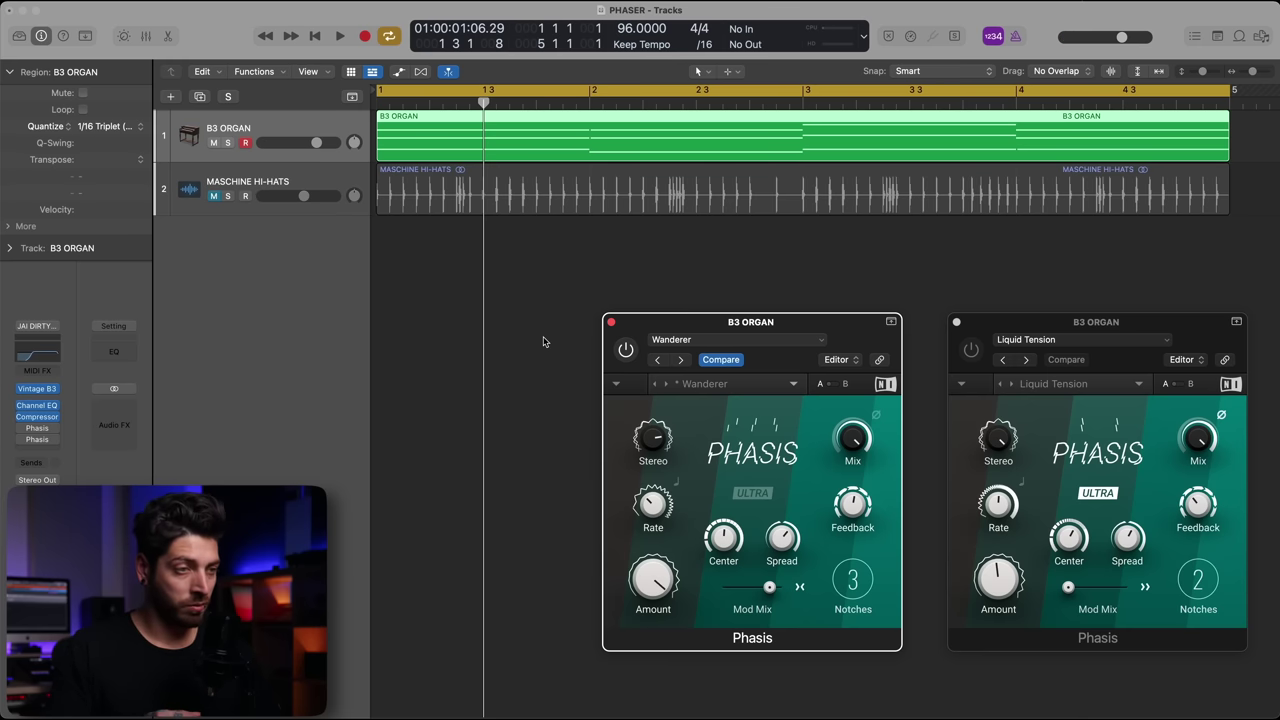
Step: Play the B3 ORGAN dry, enable the Wanderer Phasis, and play it again with the phaser
key("space")
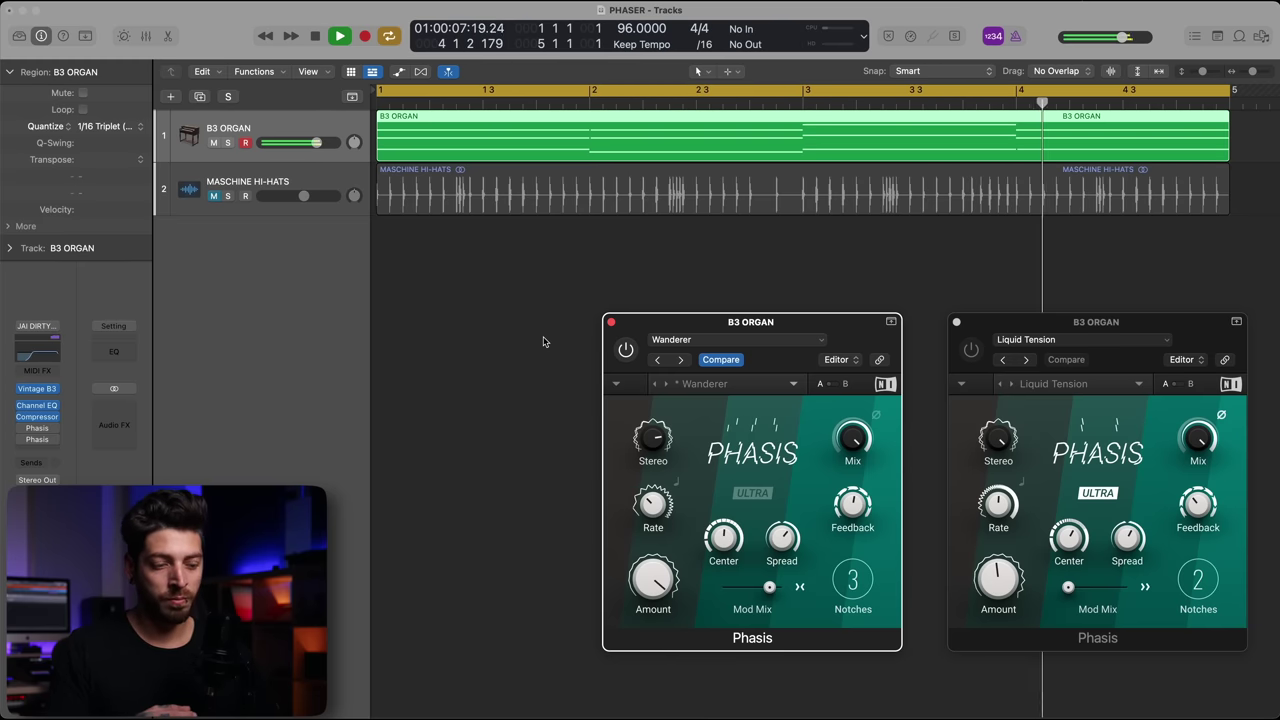
key("space")
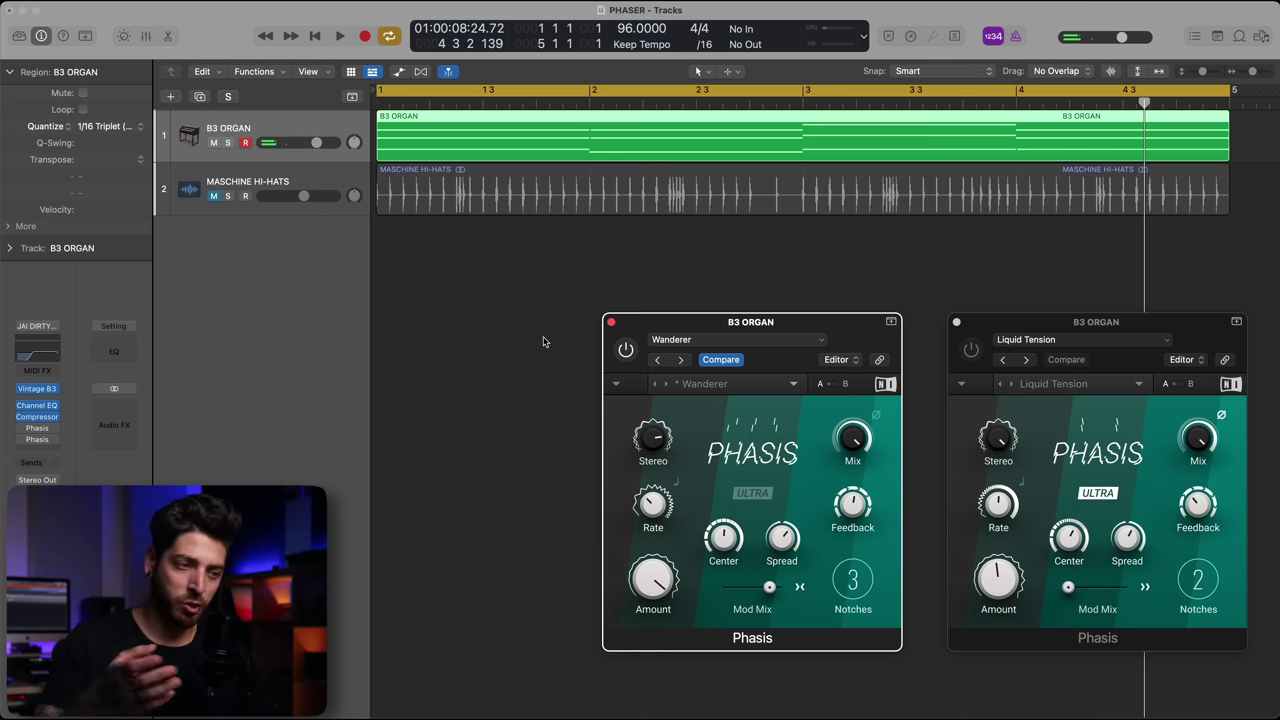
left_click(622, 349)
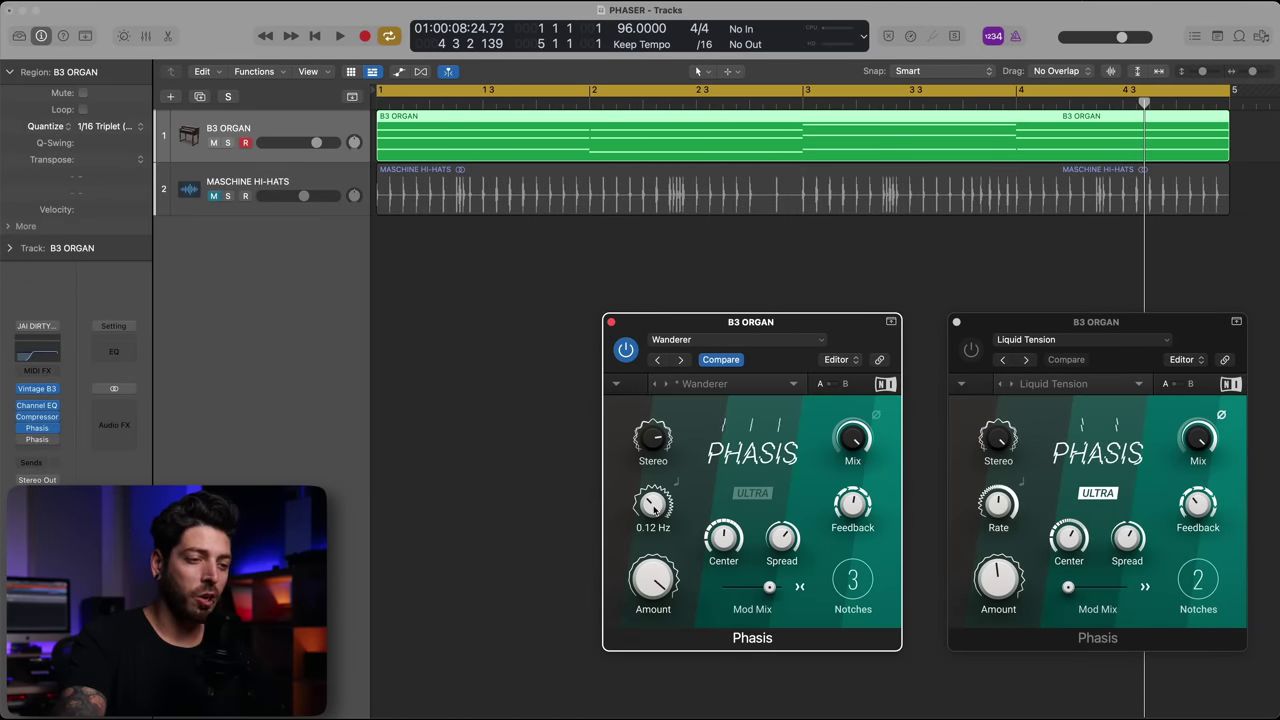
key("space")
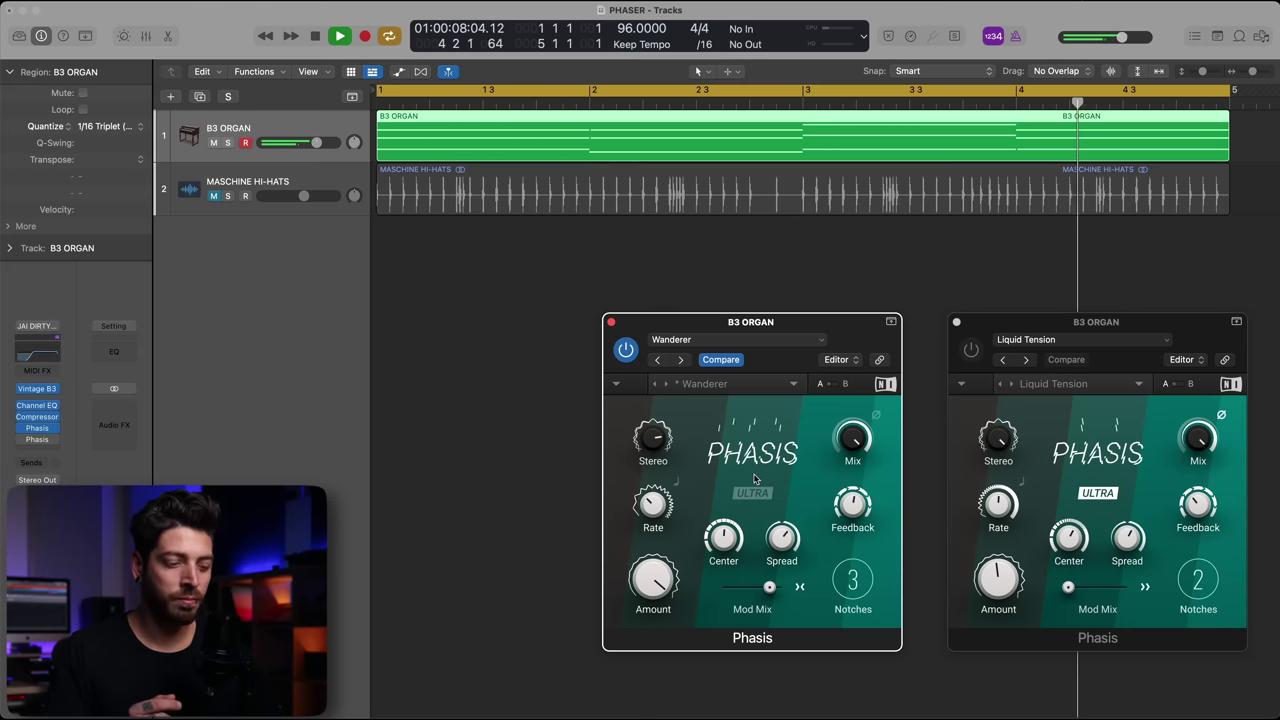
key("space")
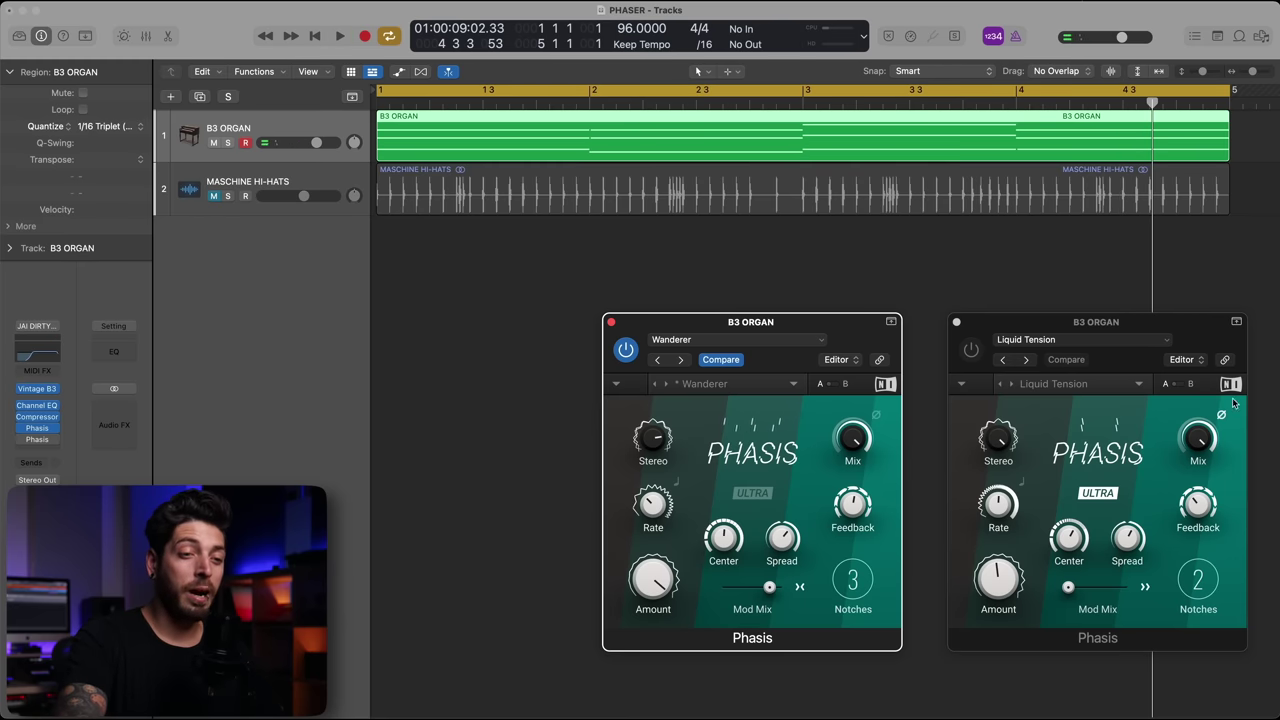
Step: Bring up the Liquid Tension Phasis on the B3 ORGAN and play the organ through it
left_click(1193, 335)
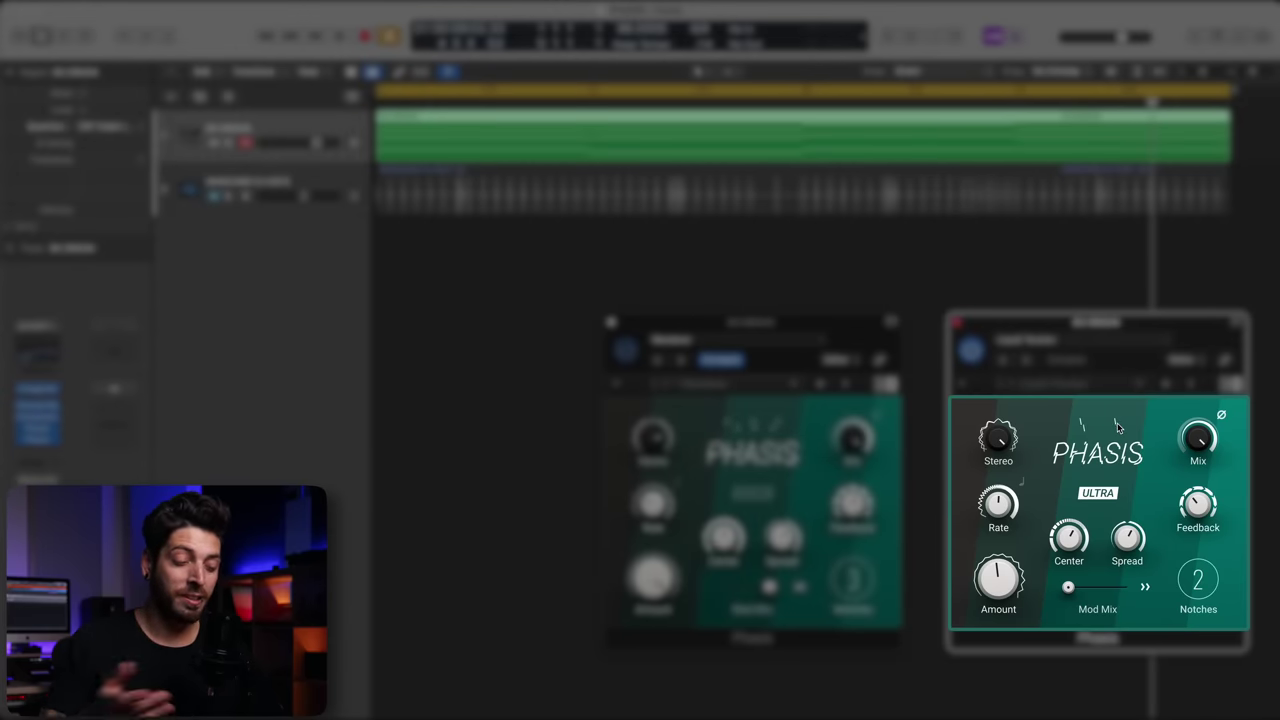
key("space")
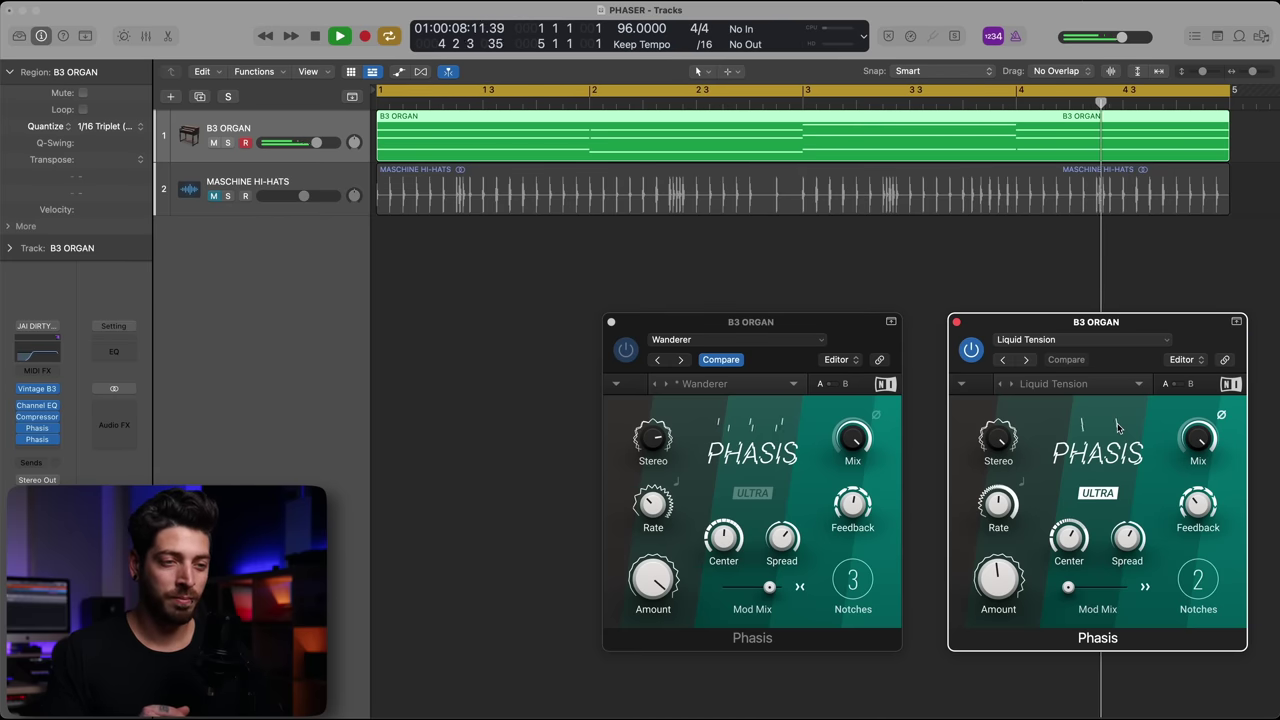
key("space")
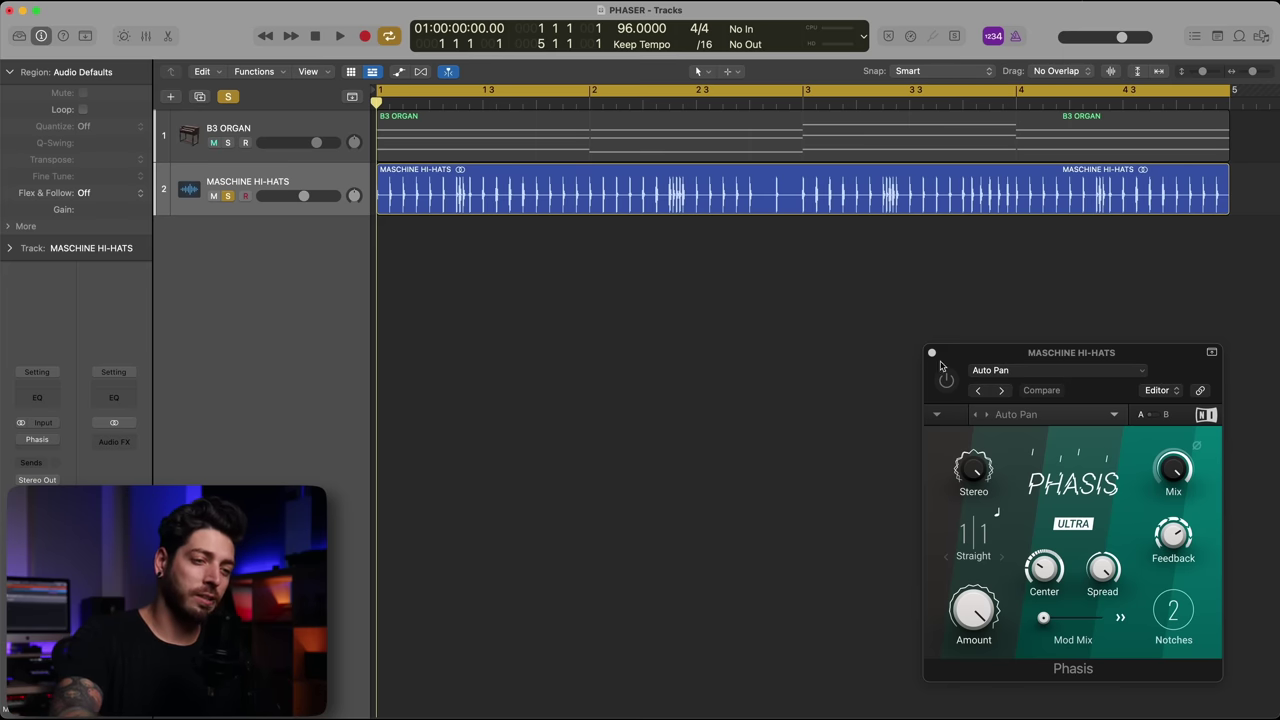
Step: Play the hi-hats dry, enable the Auto Pan Phasis, then play them again to compare
key("space")
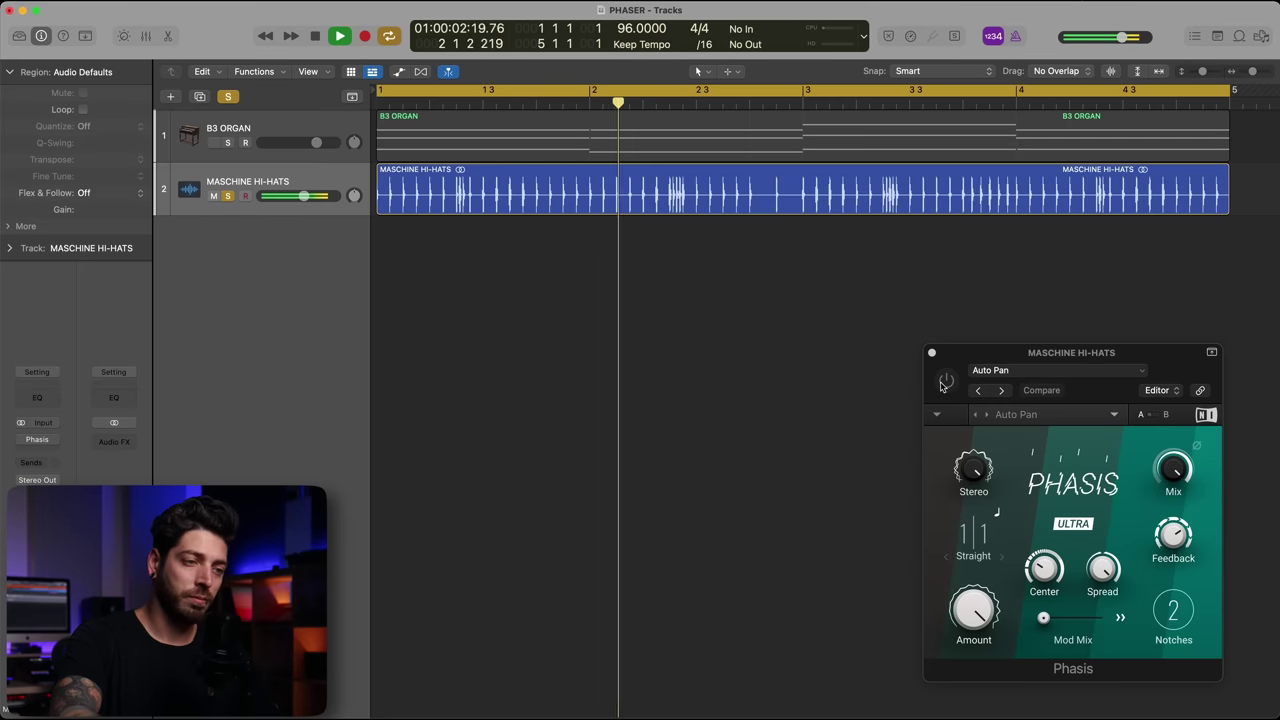
key("space")
left_click(945, 381)
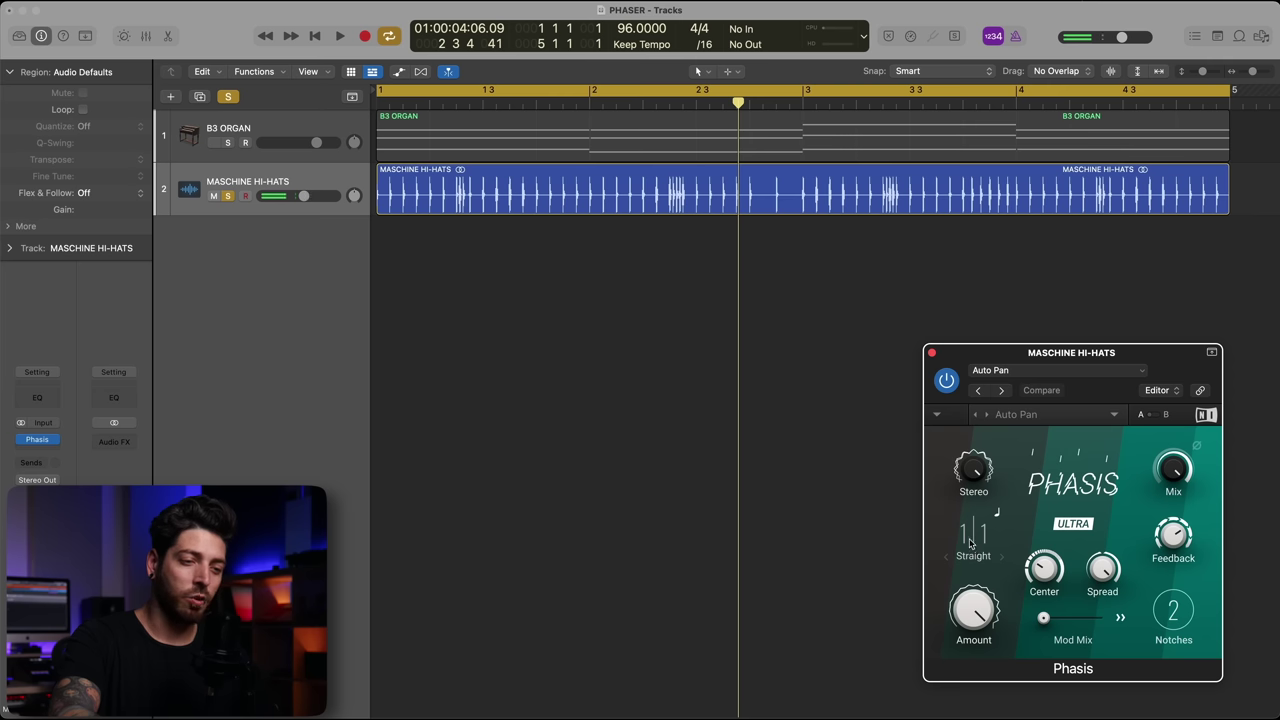
key("space")
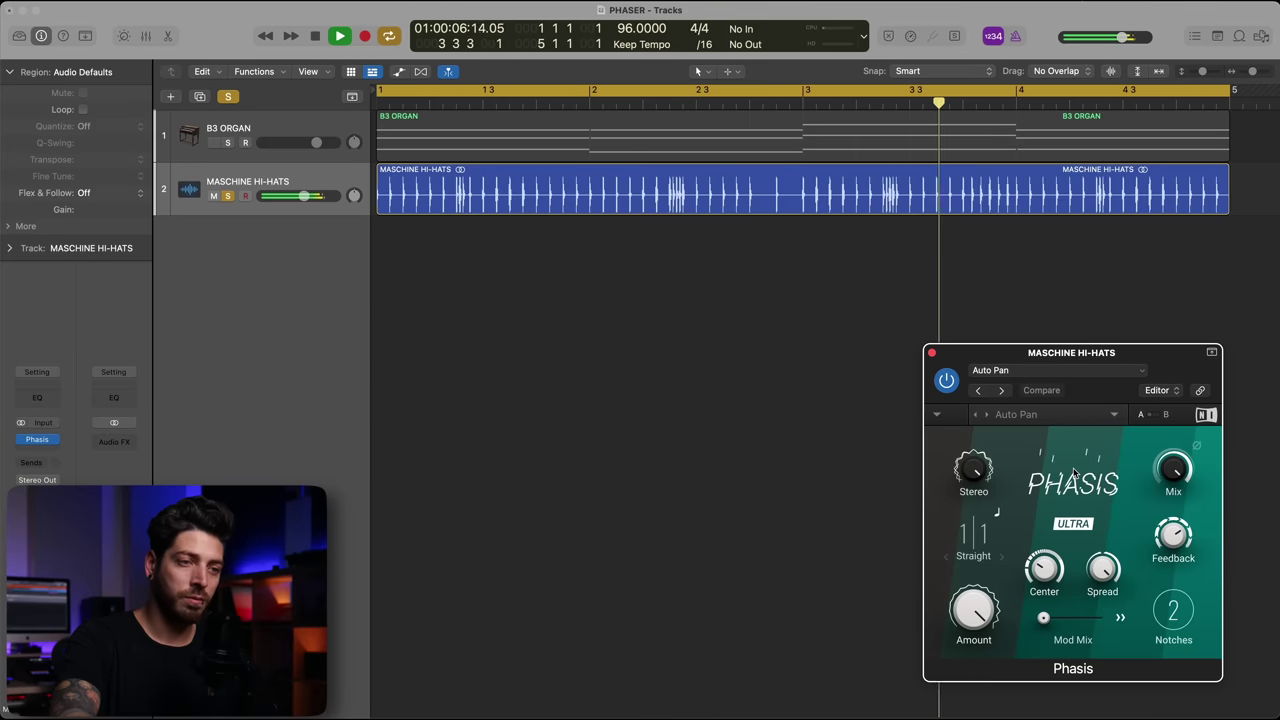
key("space")
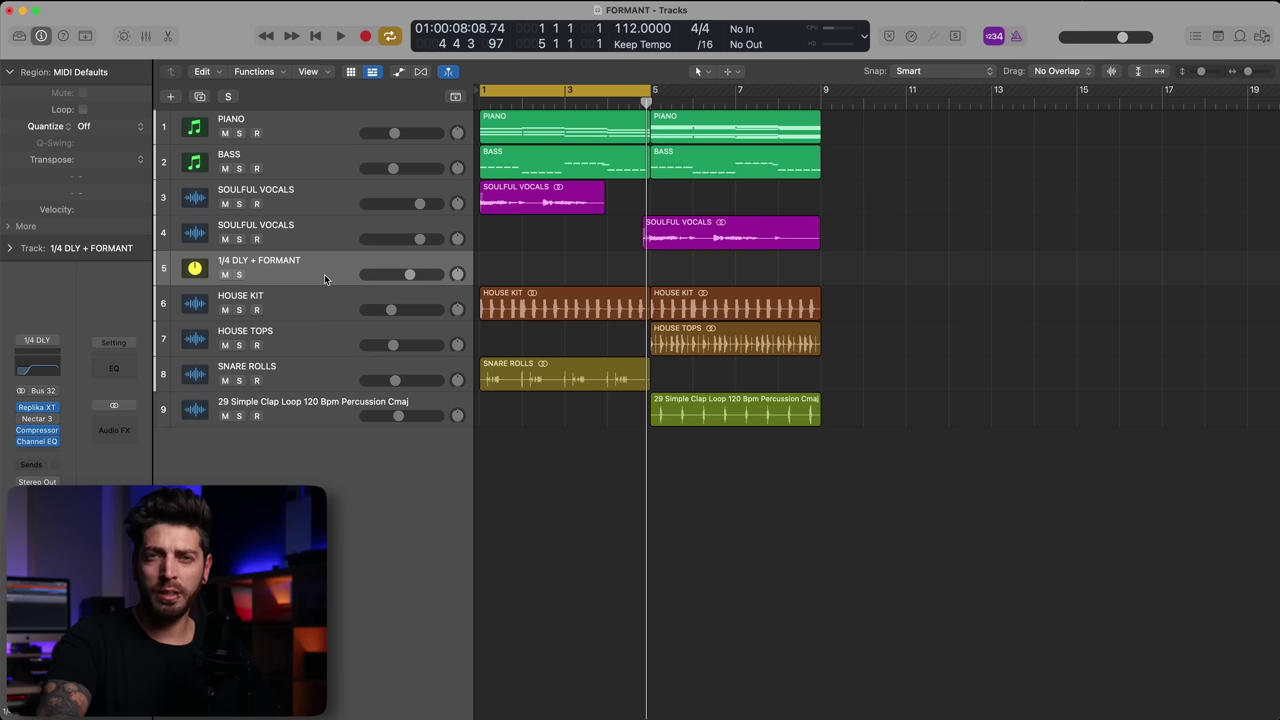
Step: Check Nectar 3 on 1/4 DLY + FORMANT, show the automation lanes, and play from bar 1
left_click(43, 420)
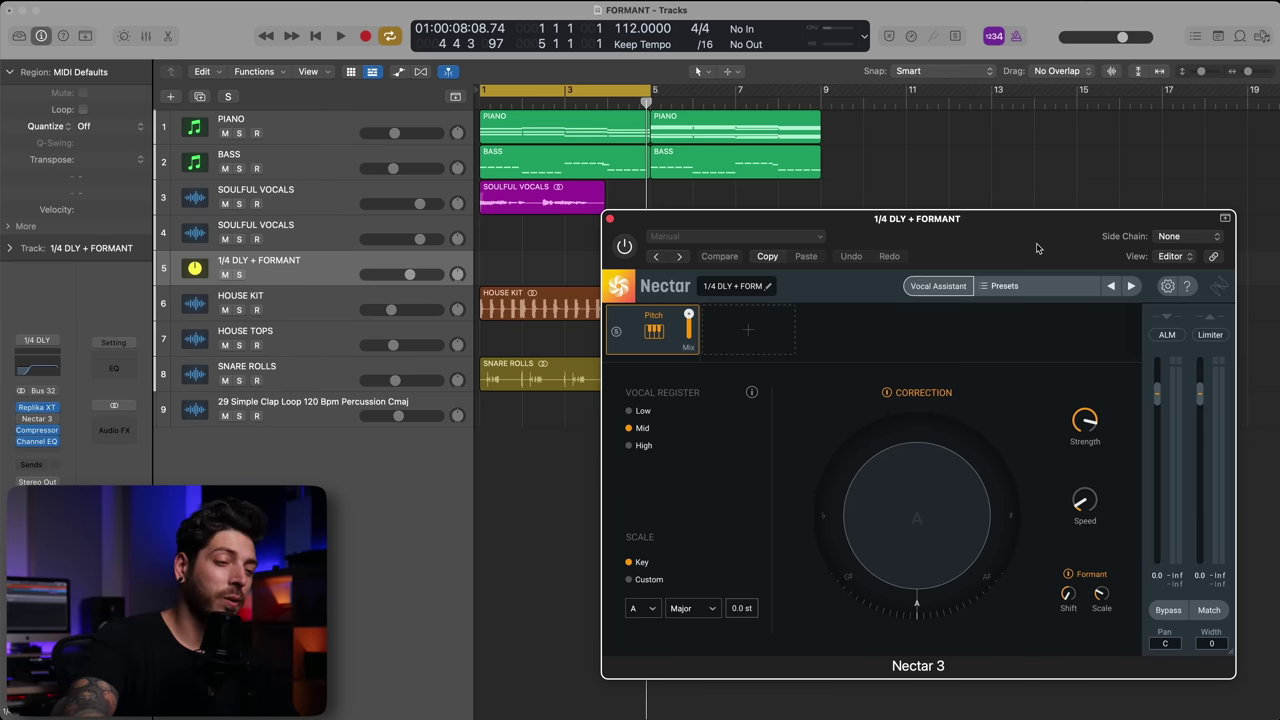
left_click(609, 219)
key("a")
key("space")
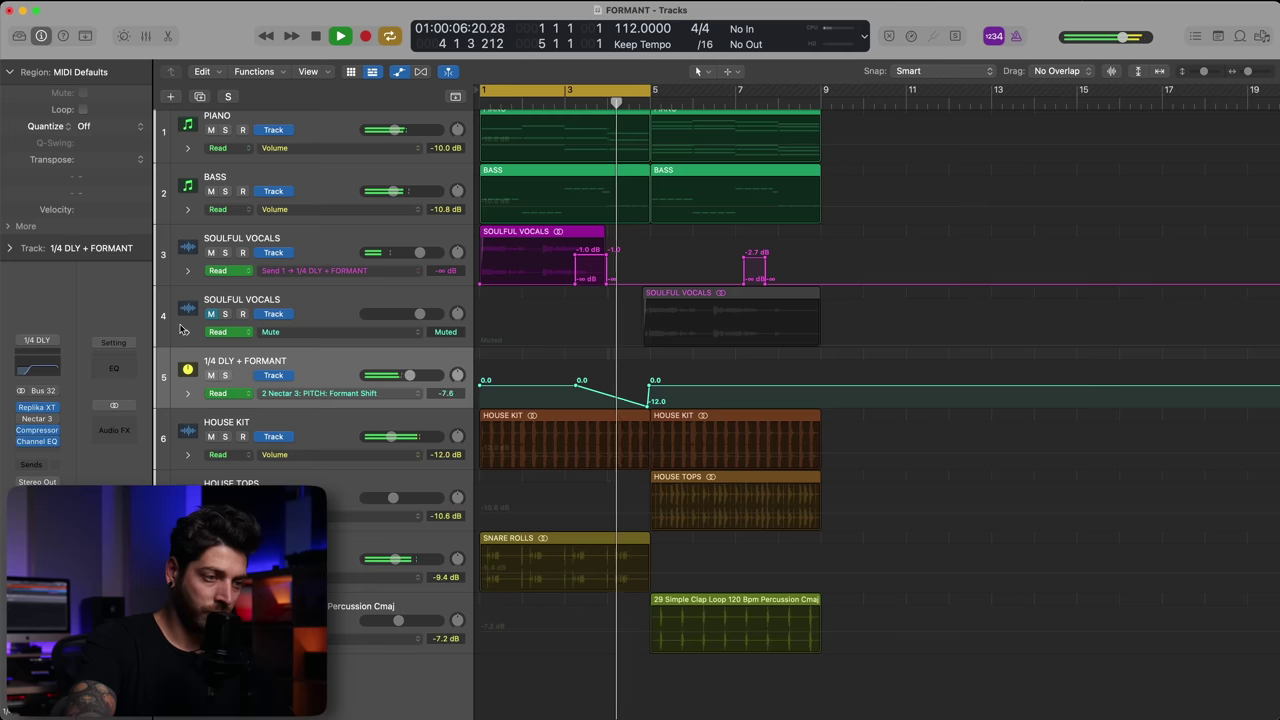
key("space")
Step: Reopen Nectar 3 on the formant bus during playback, close it, and turn cycle off
left_click(30, 420)
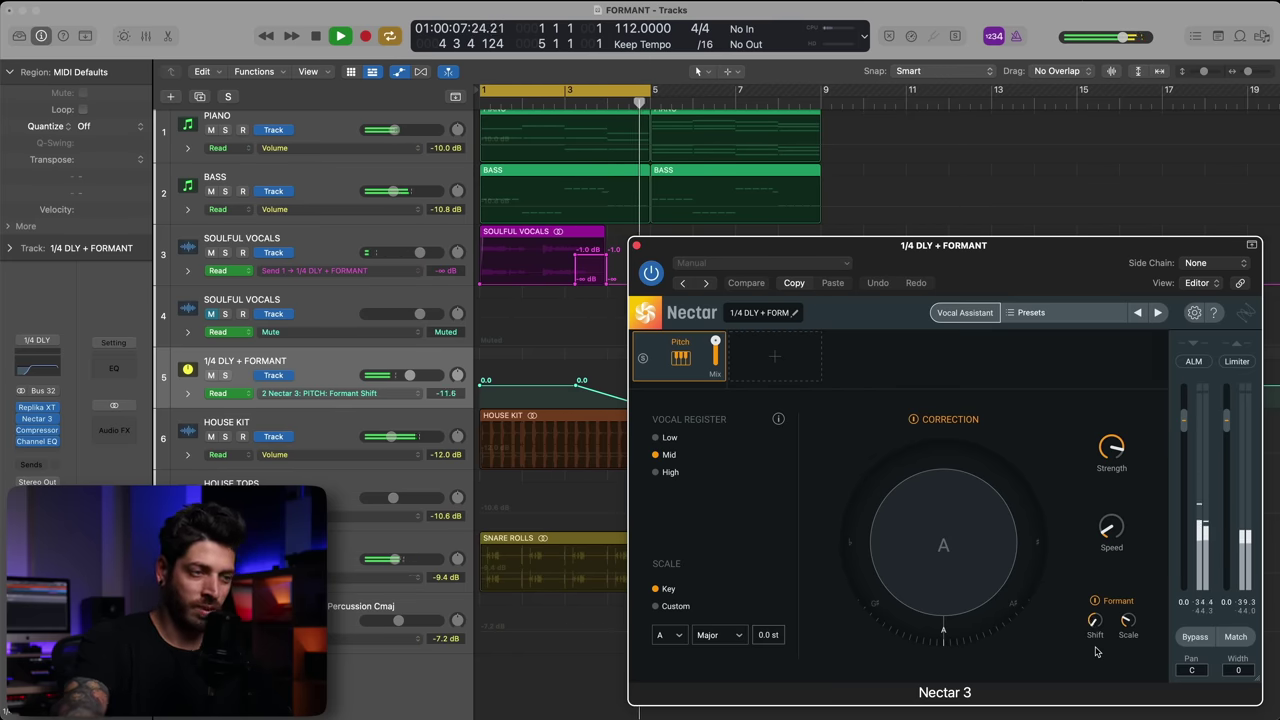
key("space")
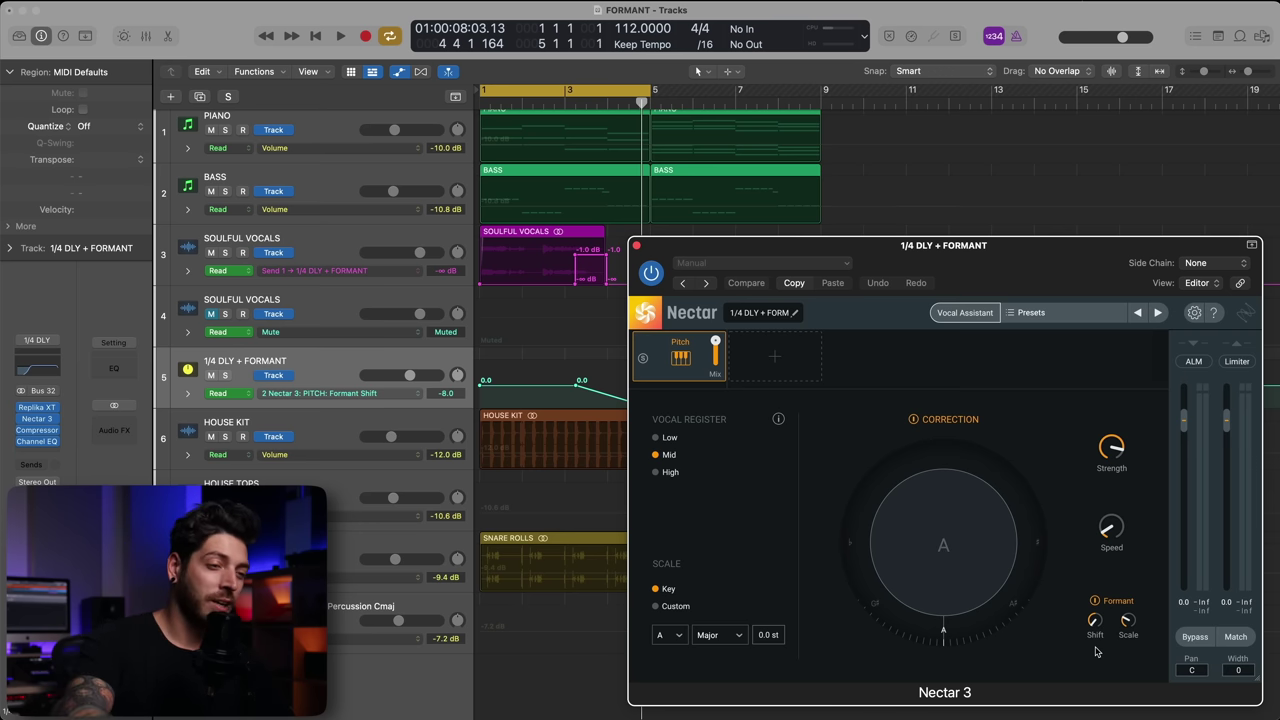
key("super+w")
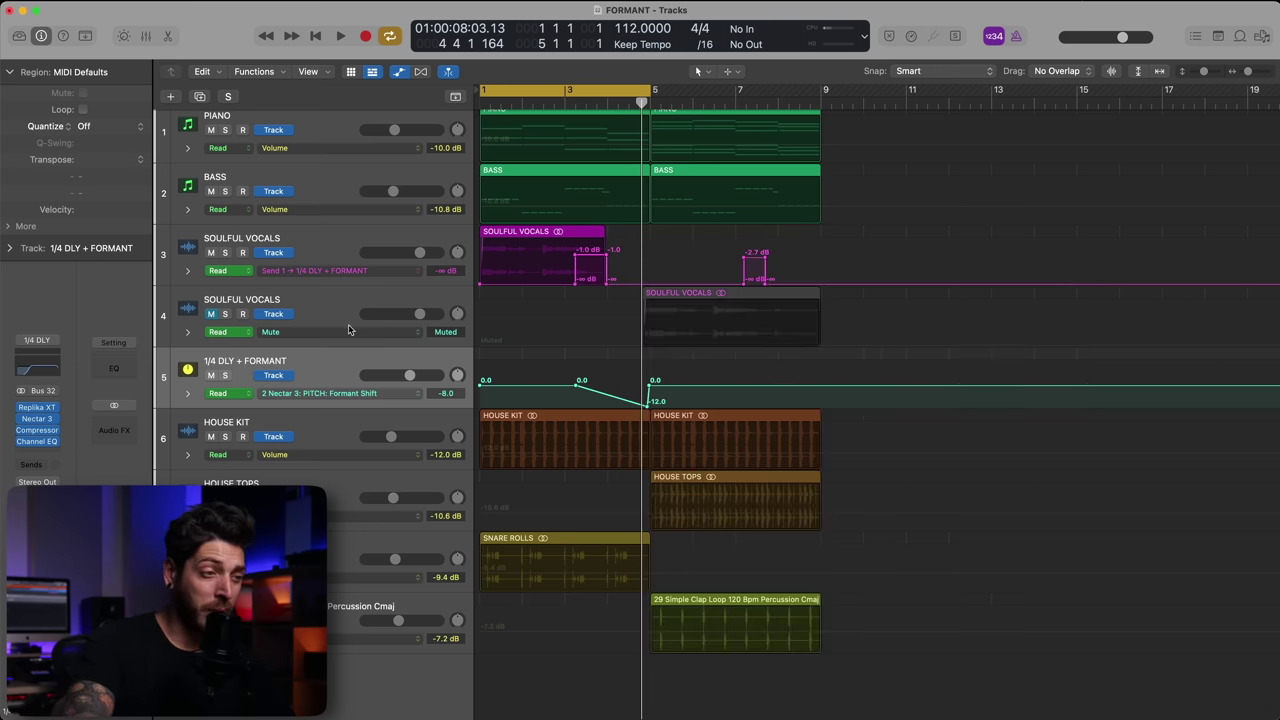
left_click(617, 88)
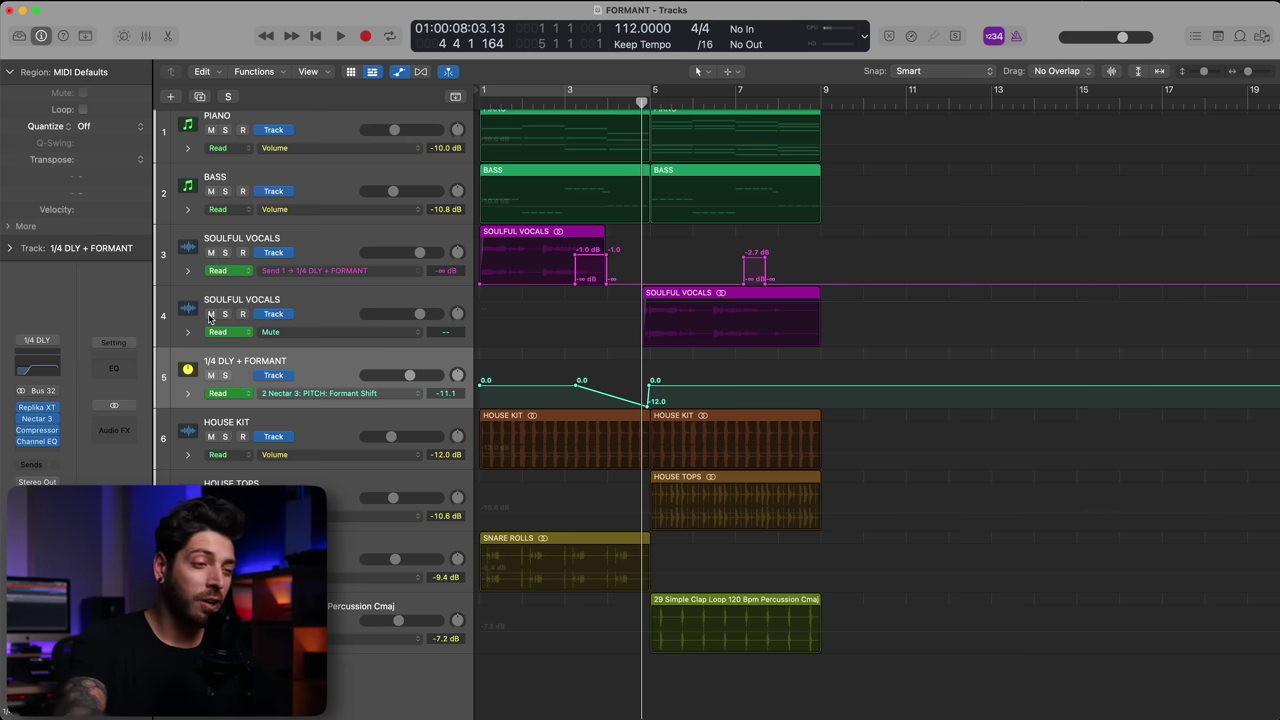
Step: Hide the automation lanes and play the arrangement from the start, selecting the second SOULFUL VOCALS track
key("a")
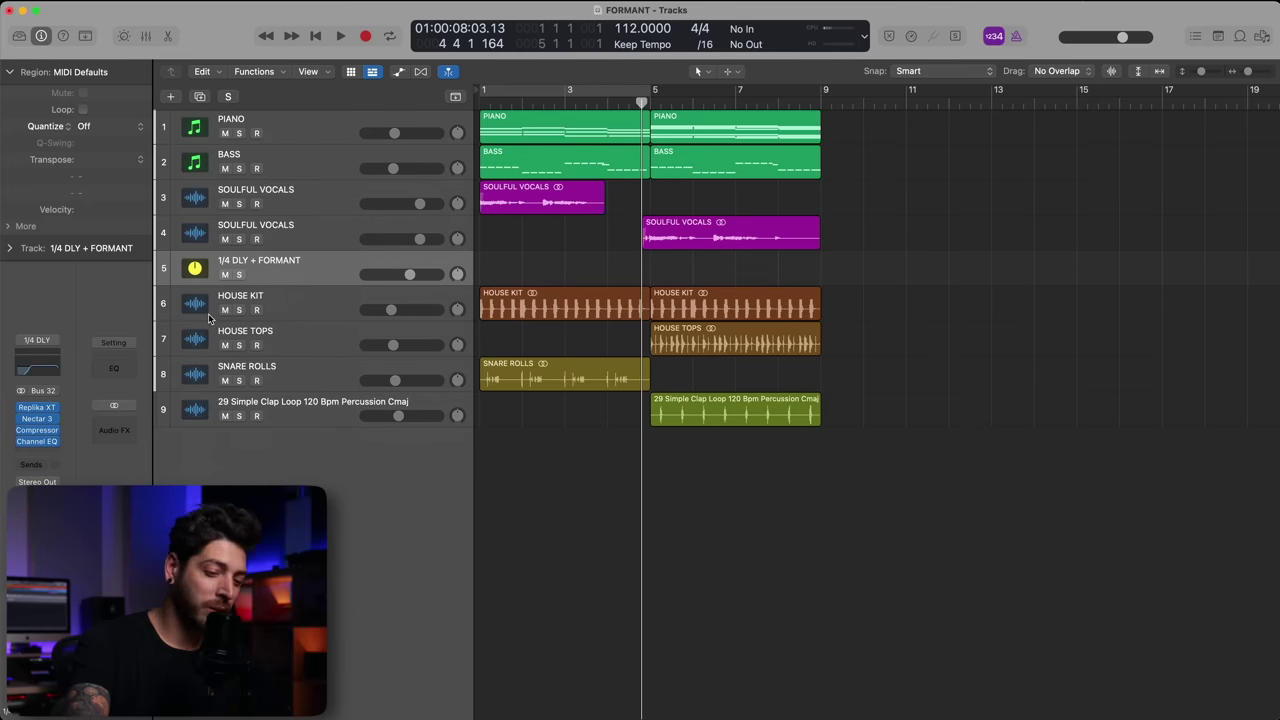
key("Return")
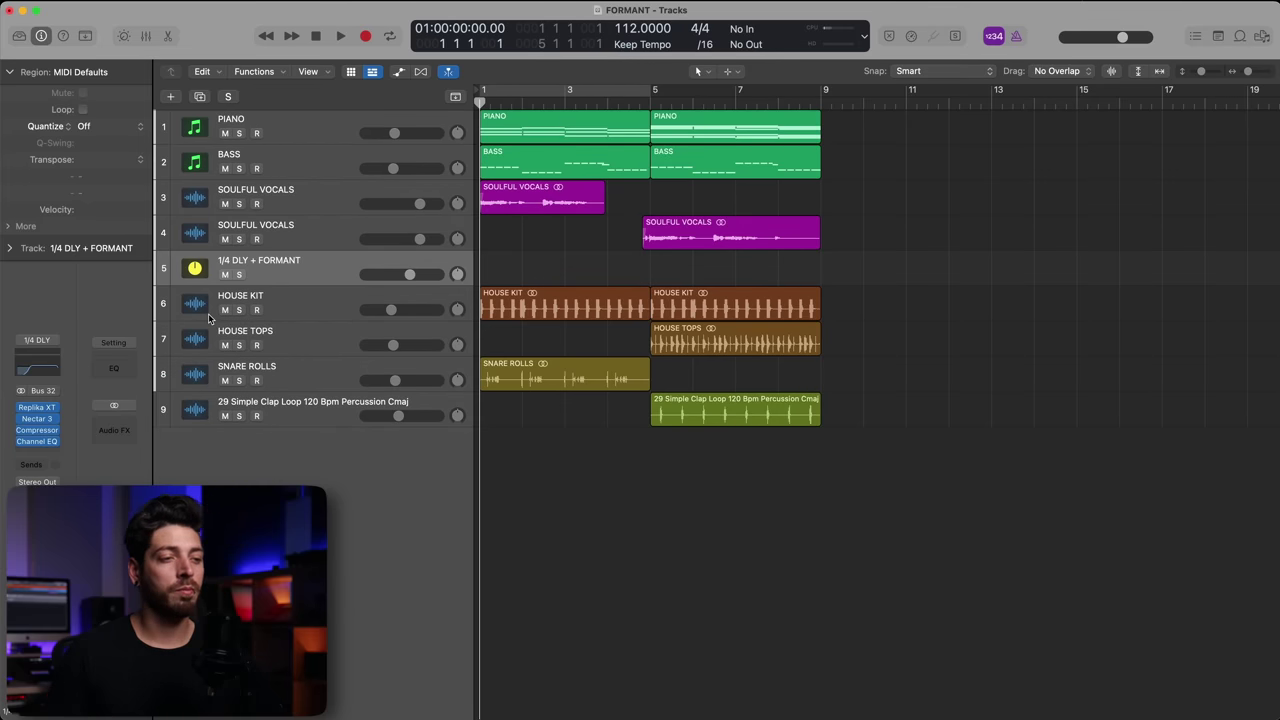
key("space")
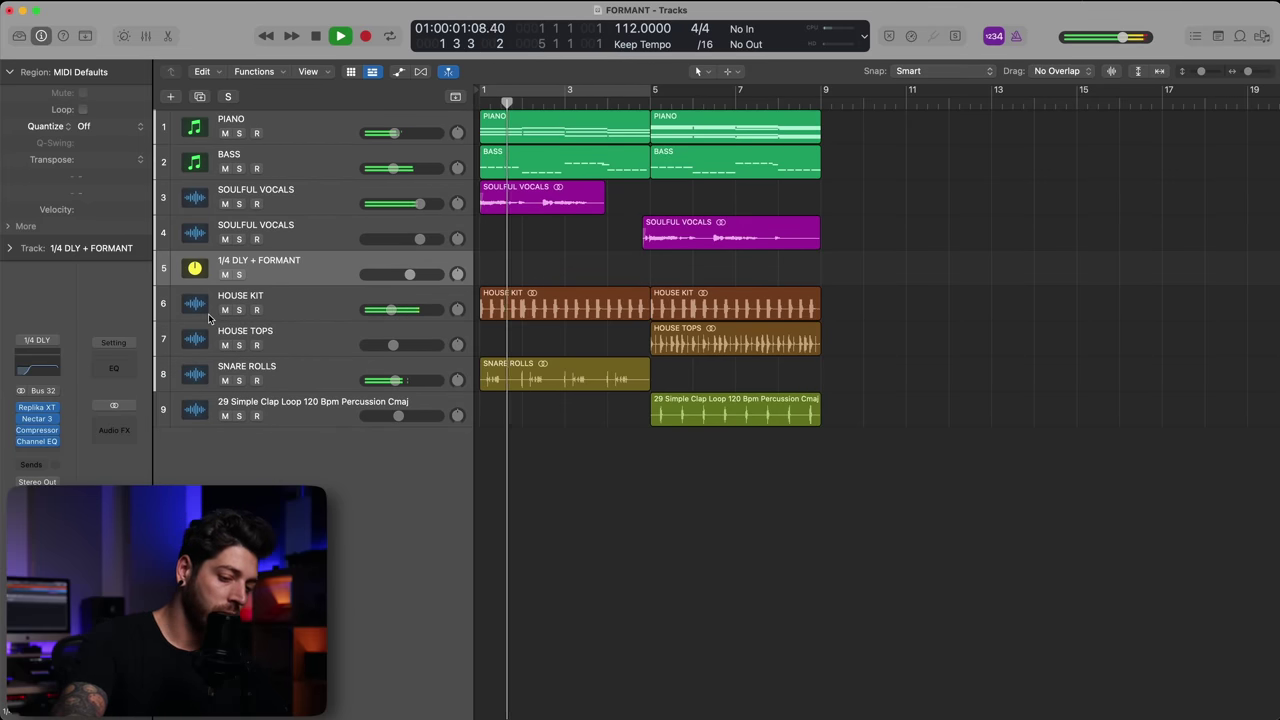
key("Up")
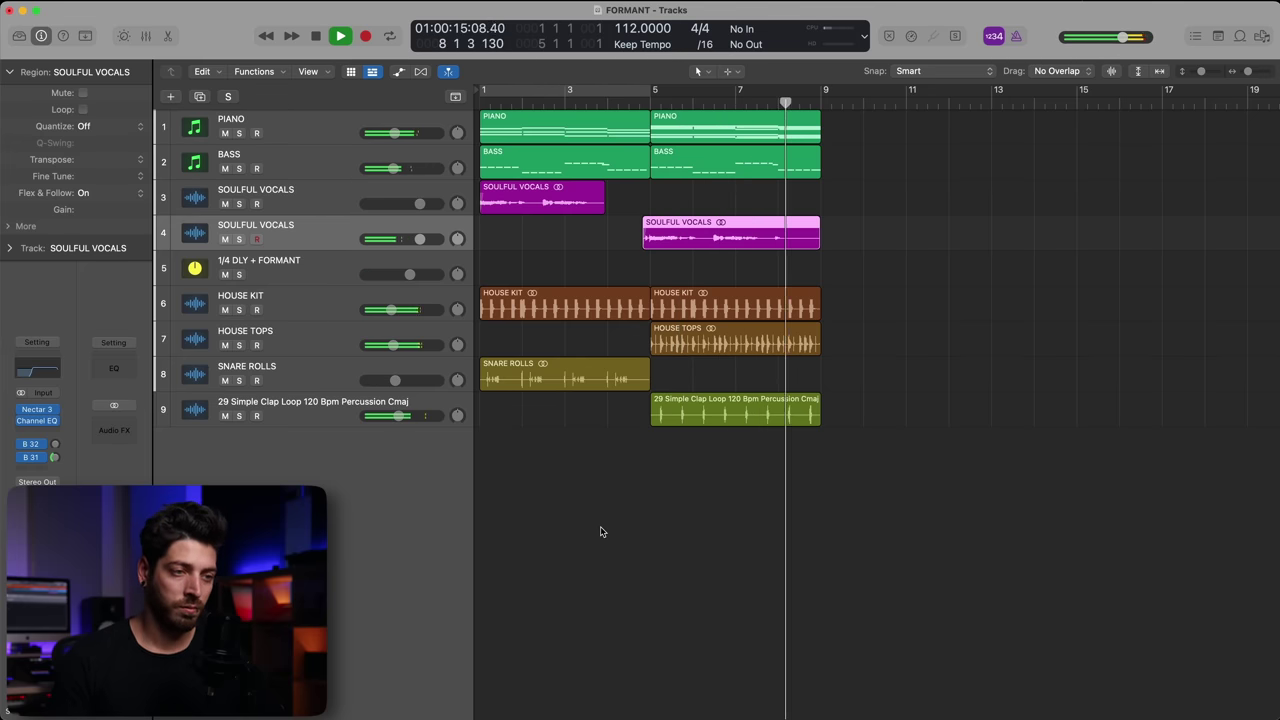
key("space")
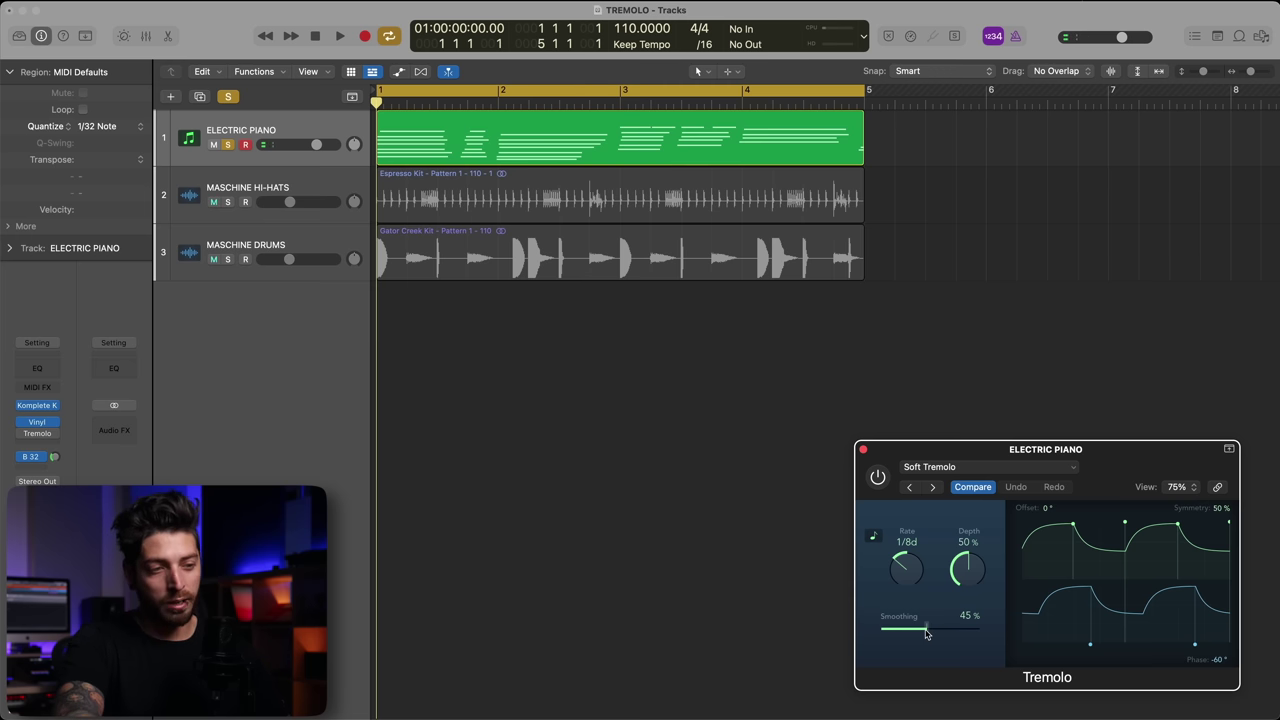
Step: Play the ELECTRIC PIANO with Soft Tremolo bypassed, then again with it enabled
key("space")
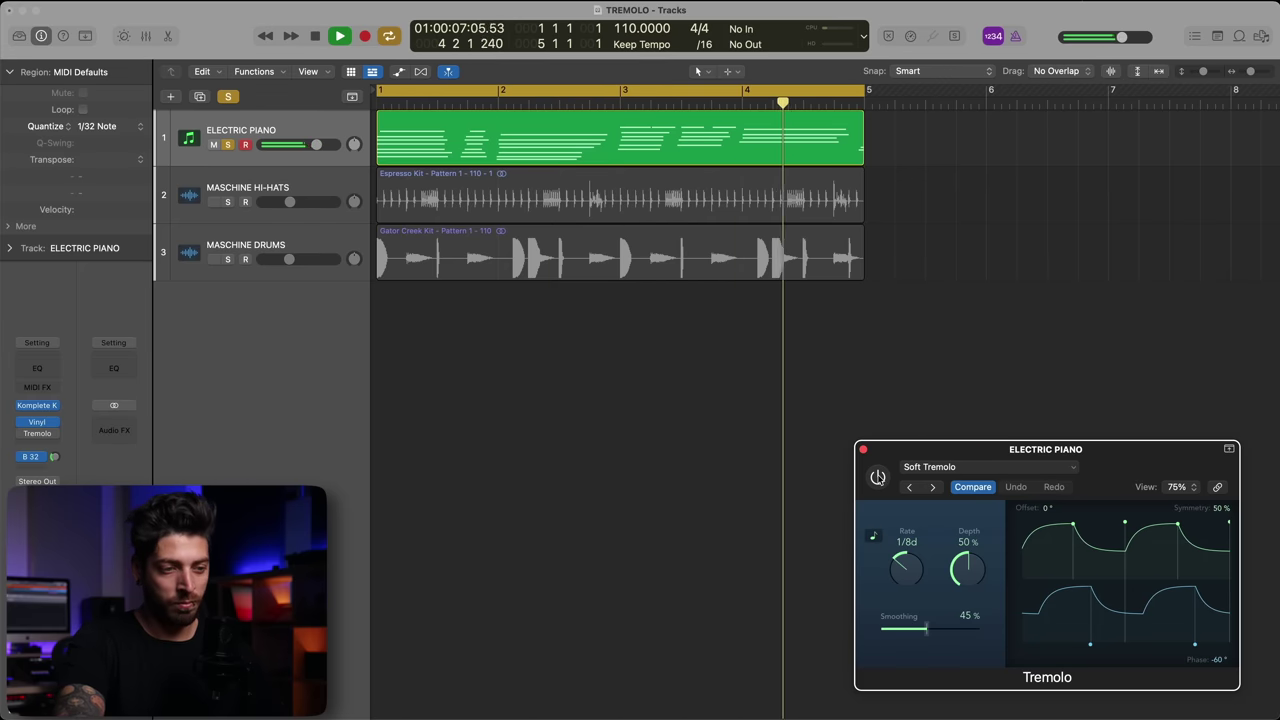
key("space")
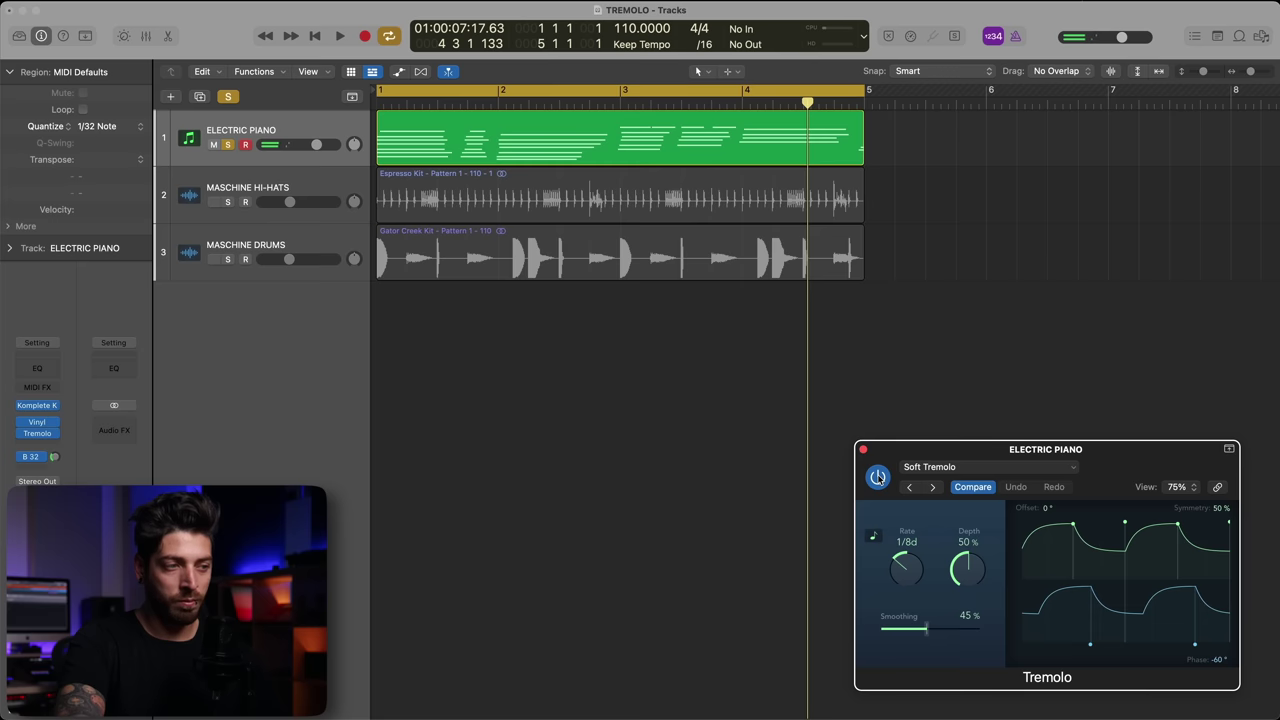
key("space")
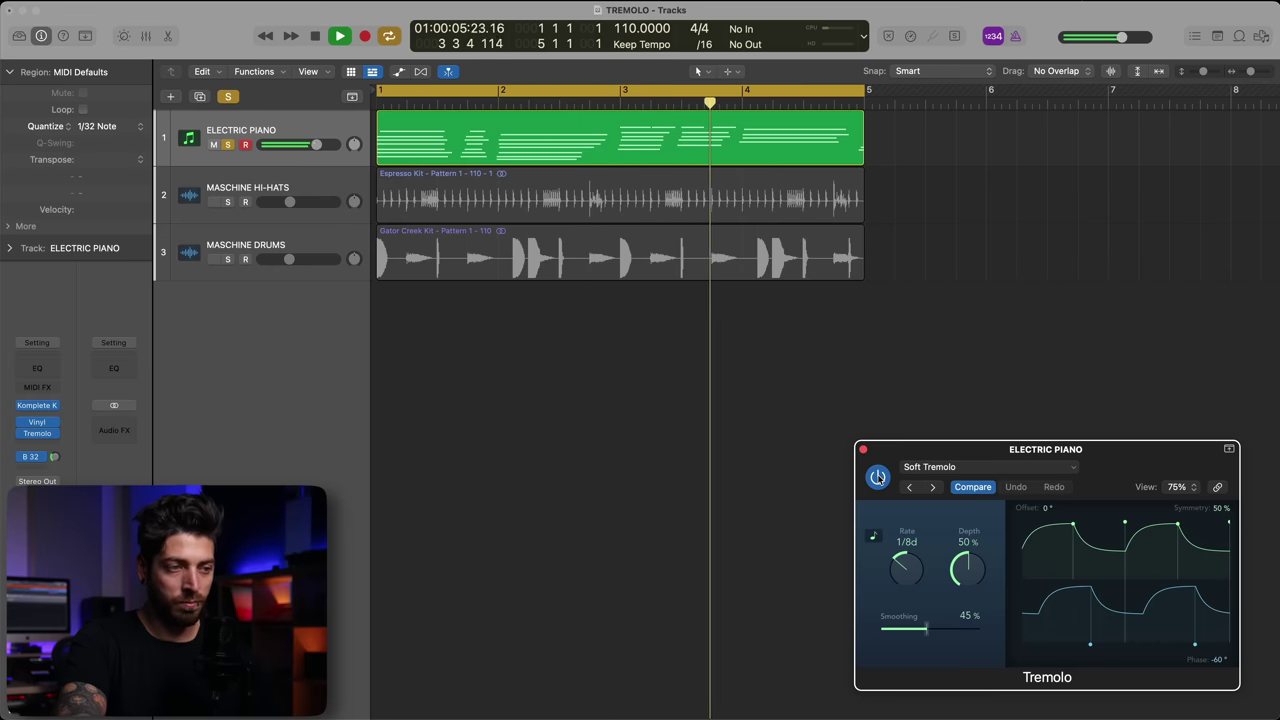
key("space")
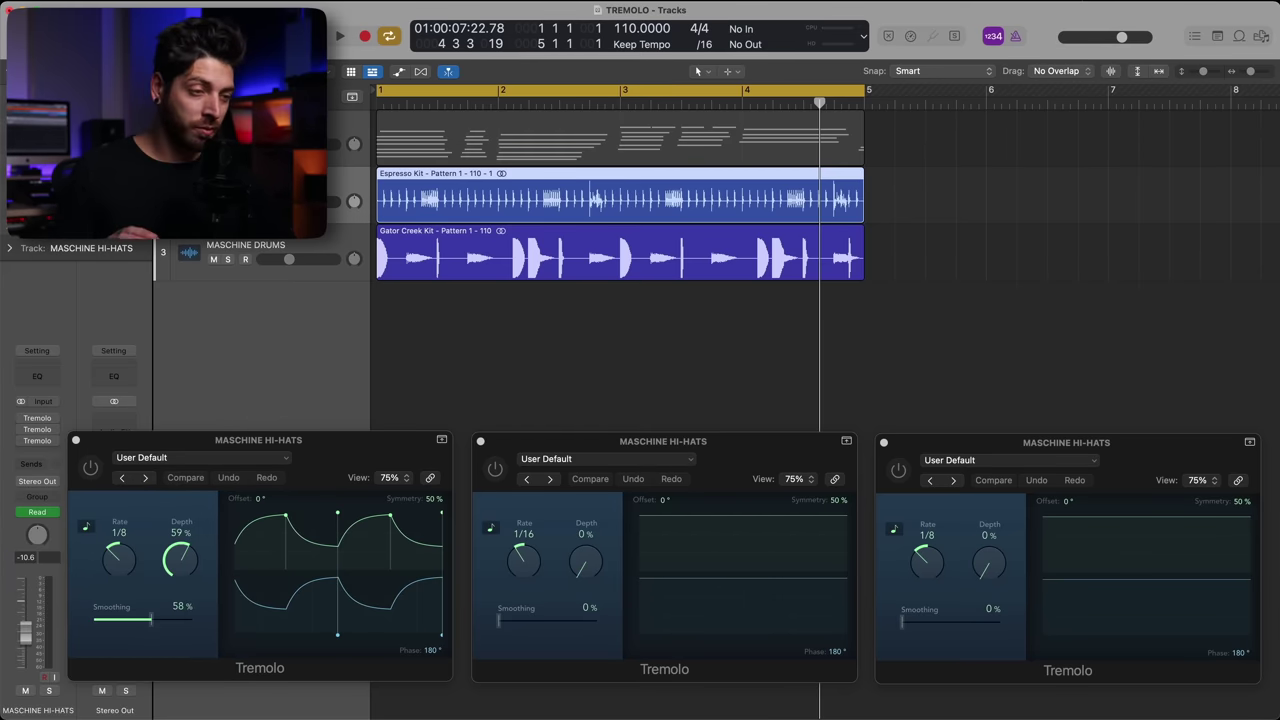
Step: Play the hi-hats dry, enable the first Tremolo (1/8 rate, 59% depth), and replay them
key("space")
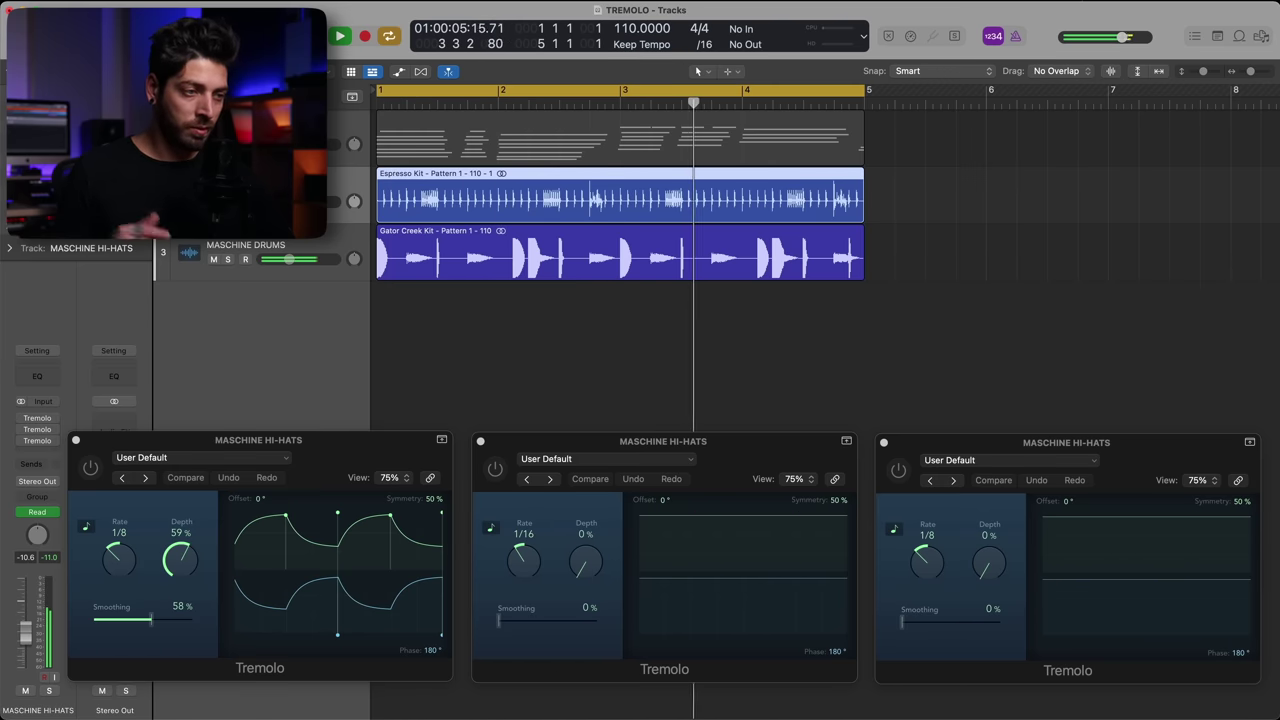
key("space")
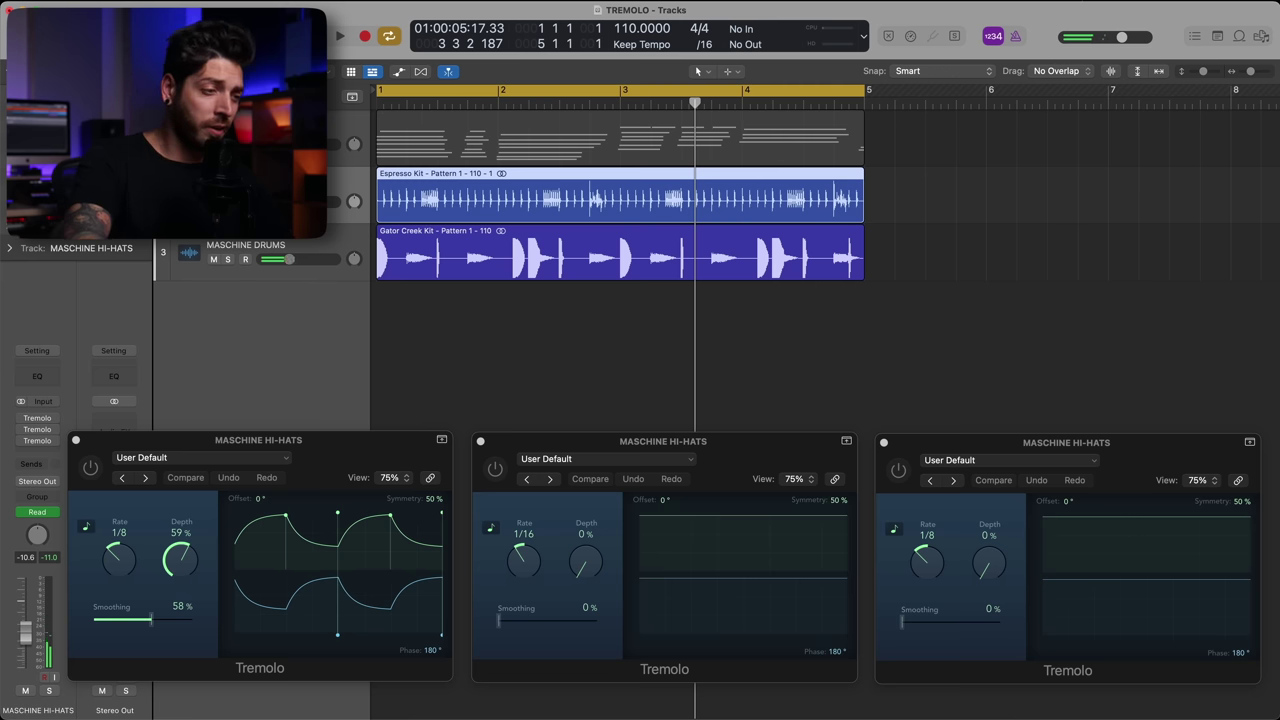
left_click(90, 481)
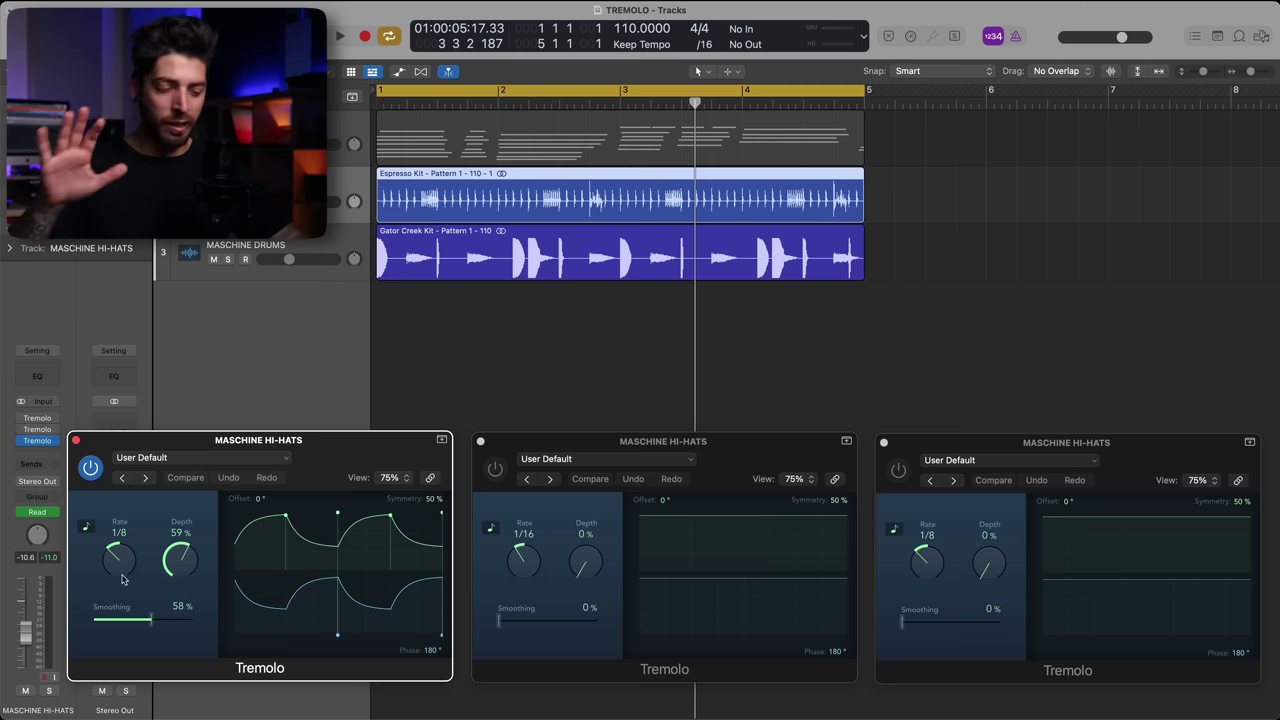
key("space")
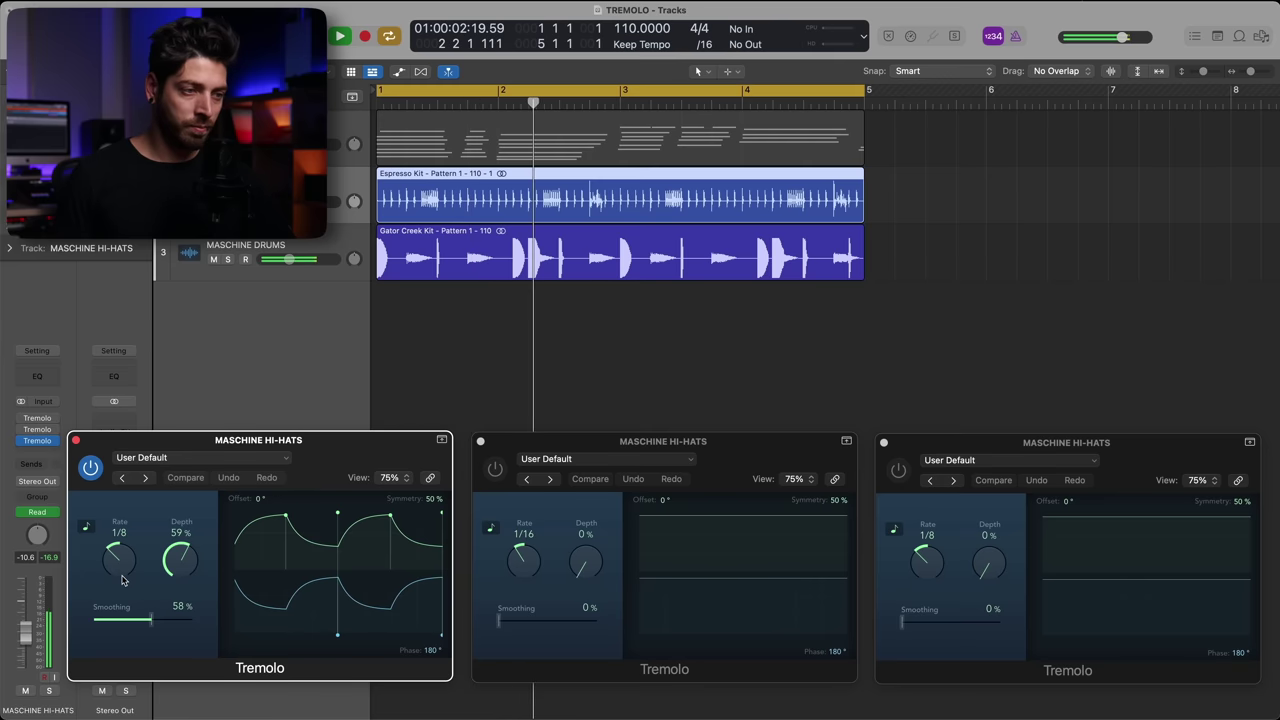
key("space")
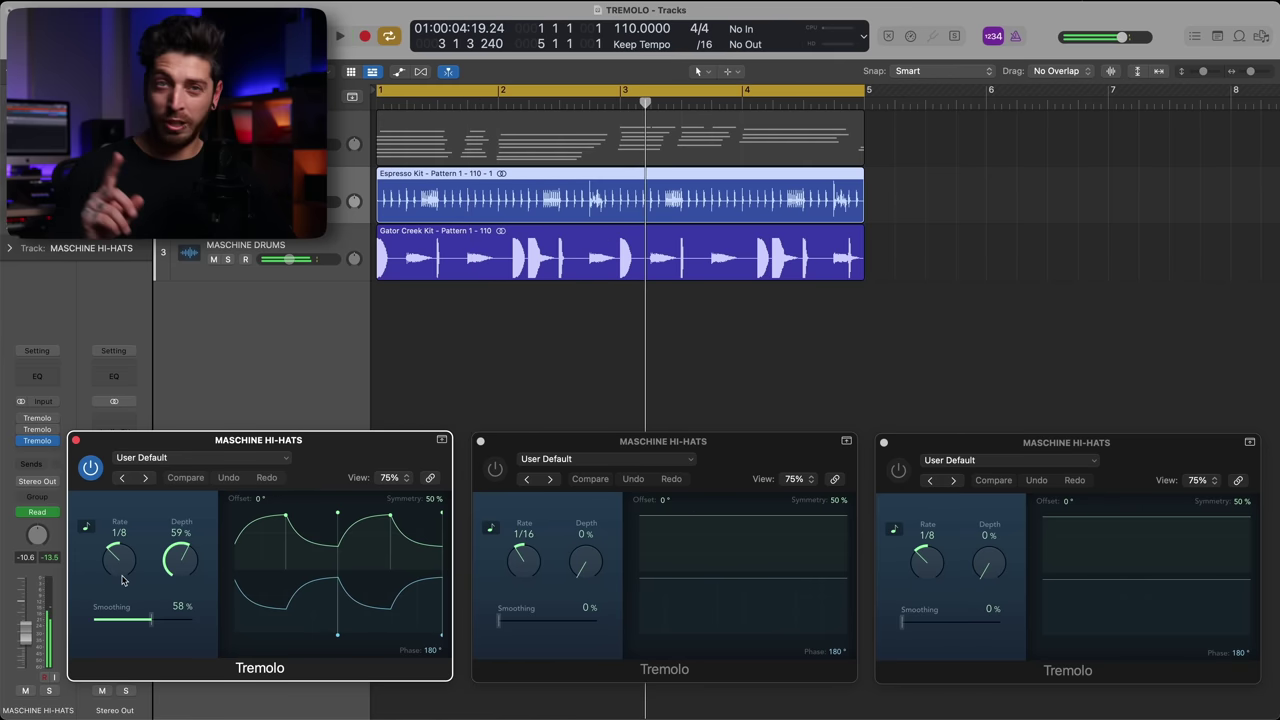
Step: Reveal a second Tremolo: Depth automation lane on MASCHINE HI-HATS and focus the second Tremolo window
key("a")
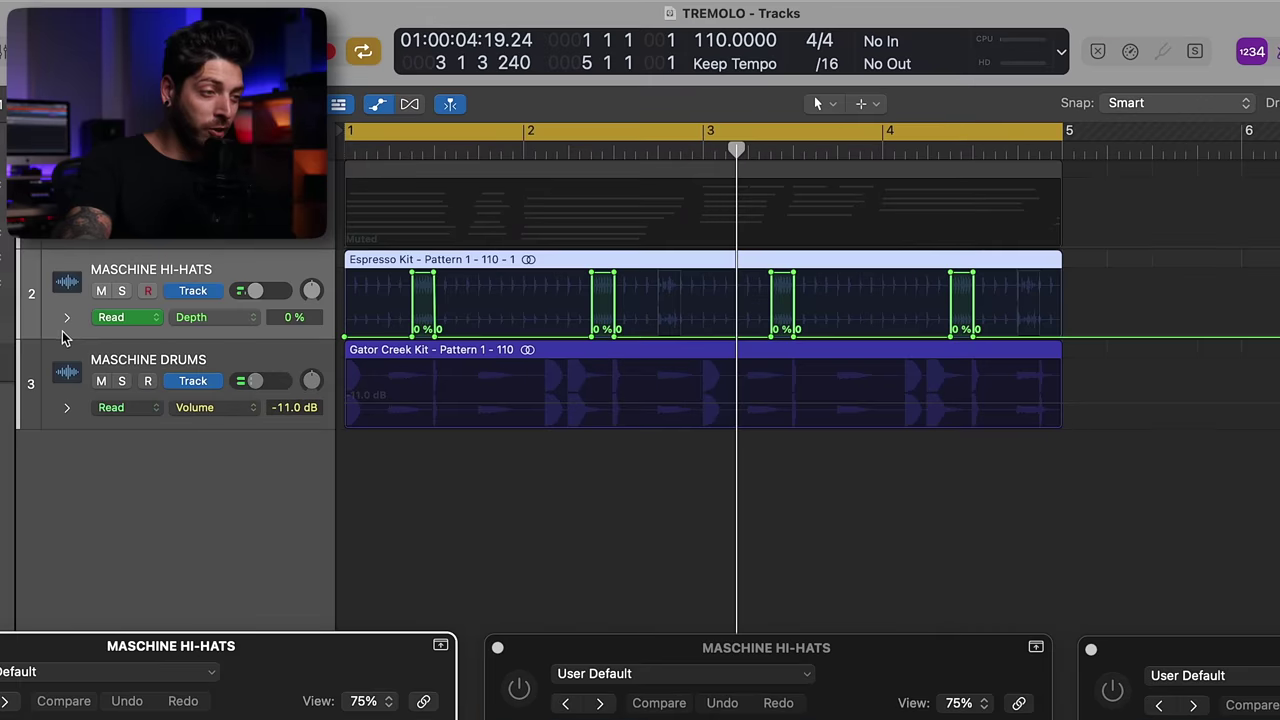
left_click(188, 220)
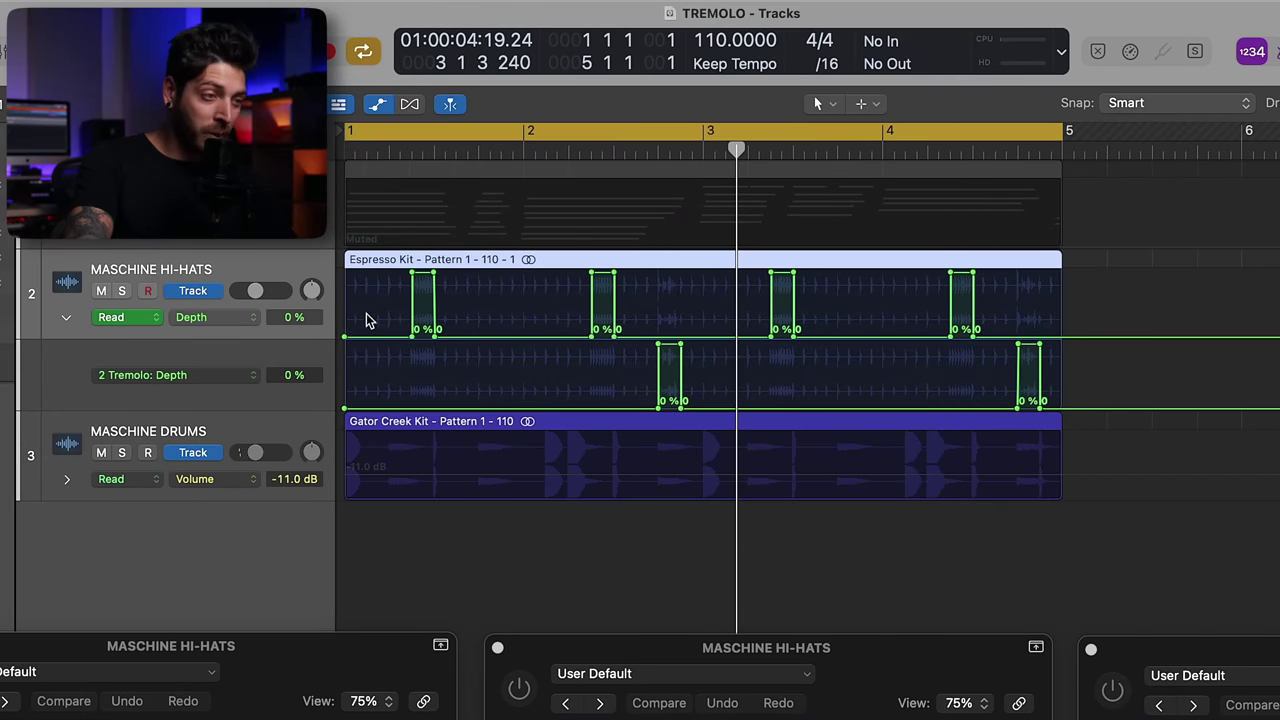
left_click(889, 674)
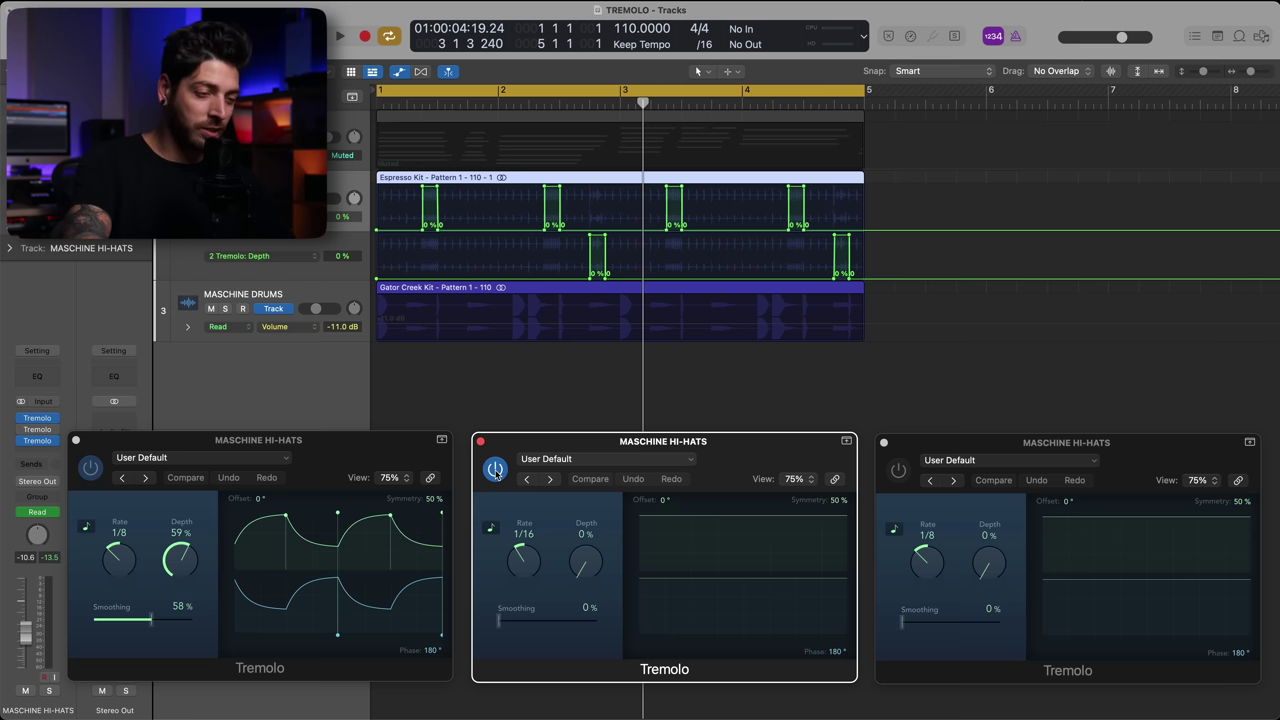
Step: Hear the automated hi-hats, switch on the third Tremolo, then replay the pattern from the start
key("space")
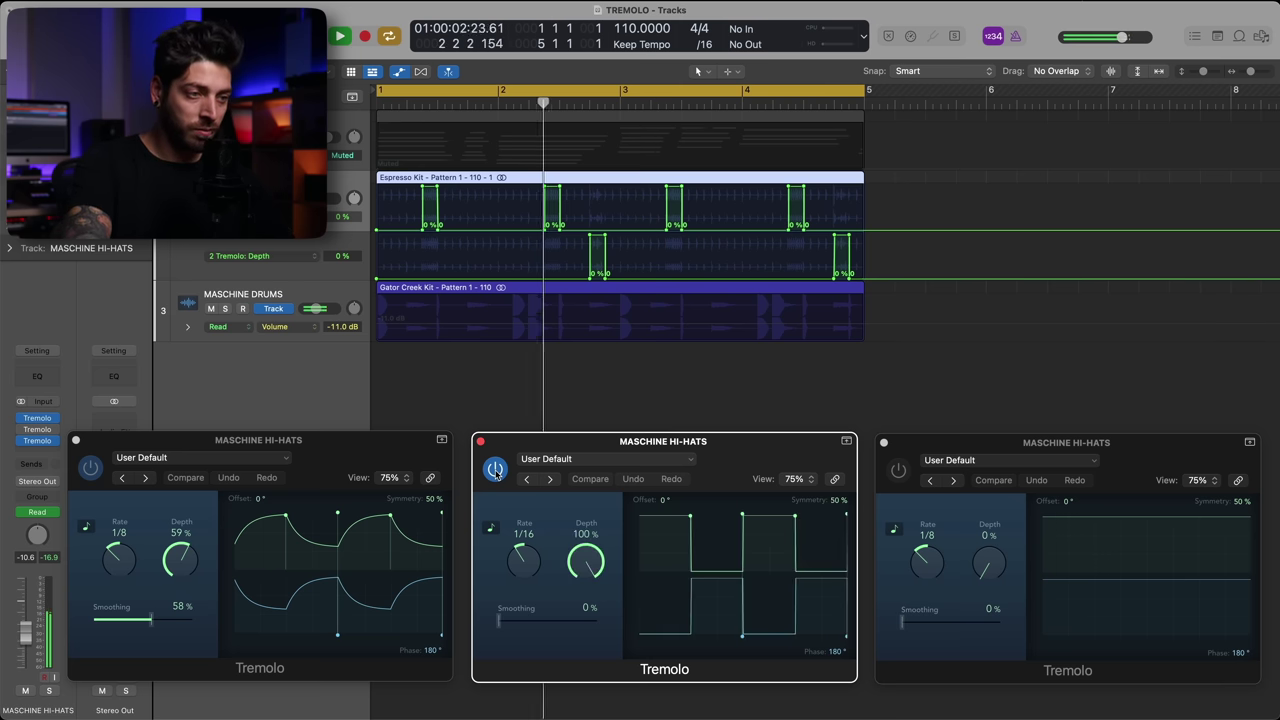
key("space")
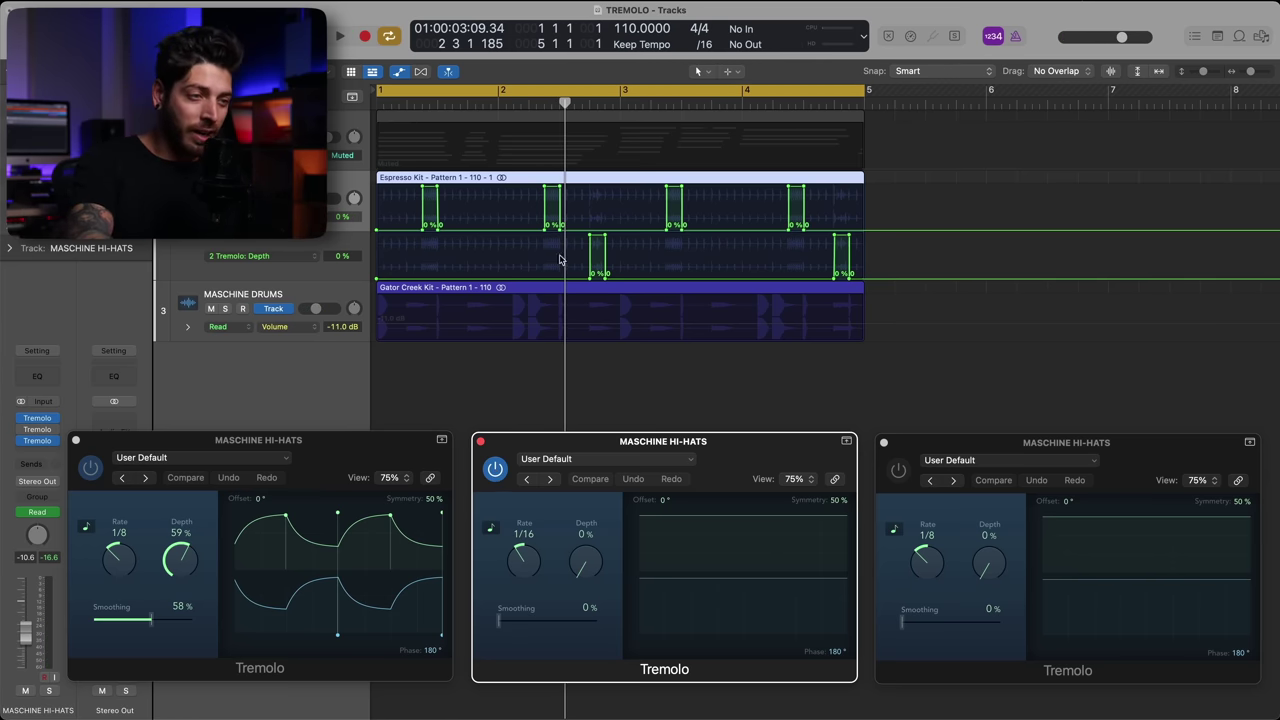
left_click(897, 472)
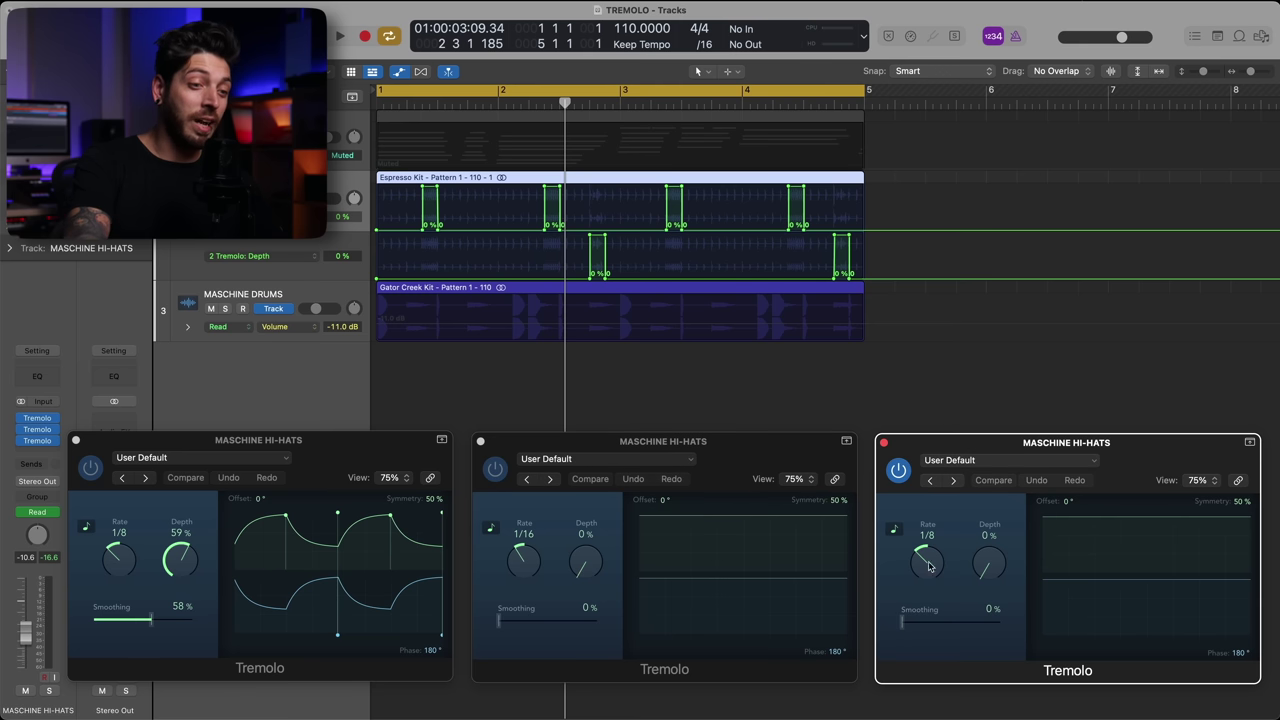
key("space")
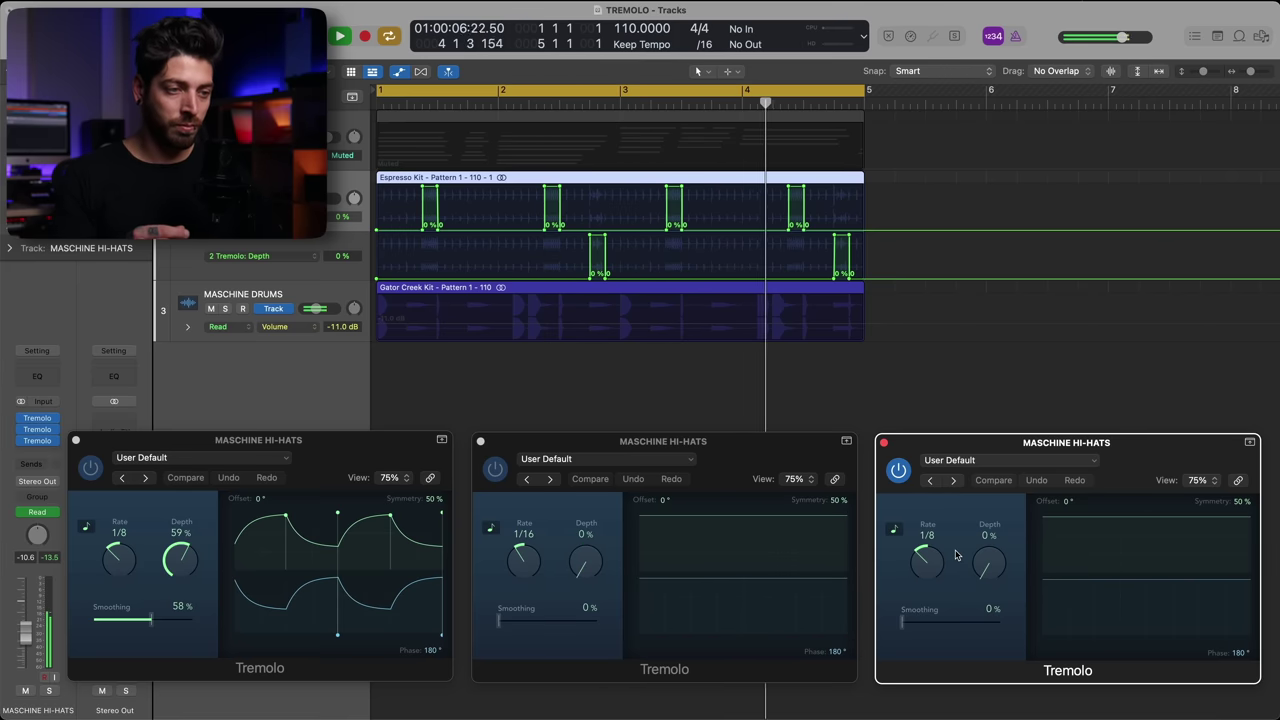
key("space")
left_click(762, 456)
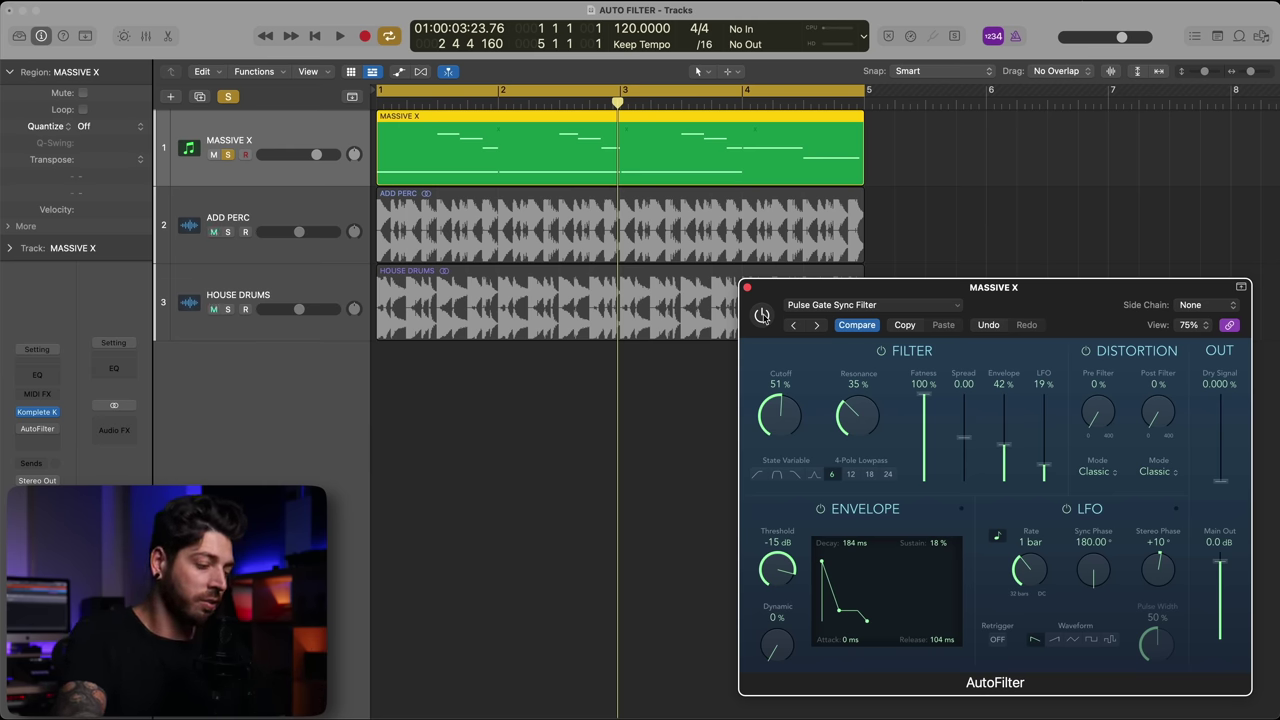
Step: Play the MASSIVE X synth loop, then restart it while sweeping the AutoFilter cutoff down
key("space")
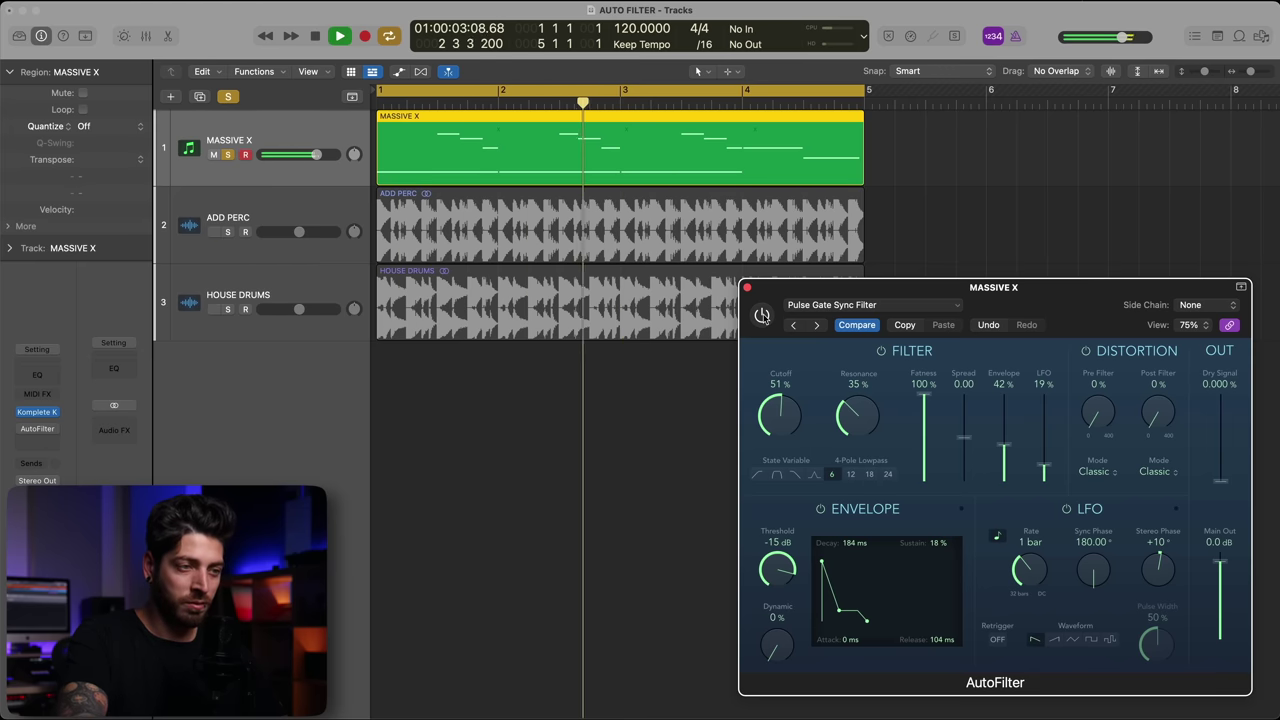
key("space")
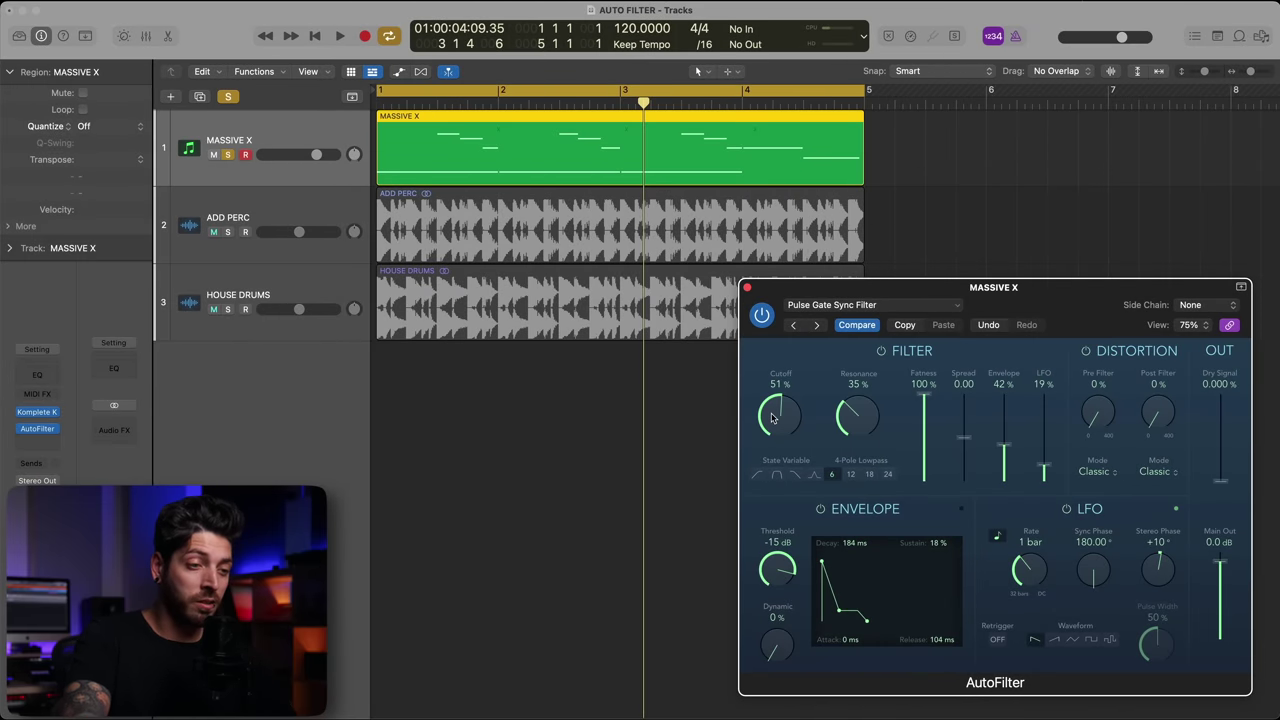
key("space")
left_click_drag(771, 418, 821, 408)
Step: Compare the MASSIVE X synth with AutoFilter bypassed and re-enabled at 50% cutoff
key("space")
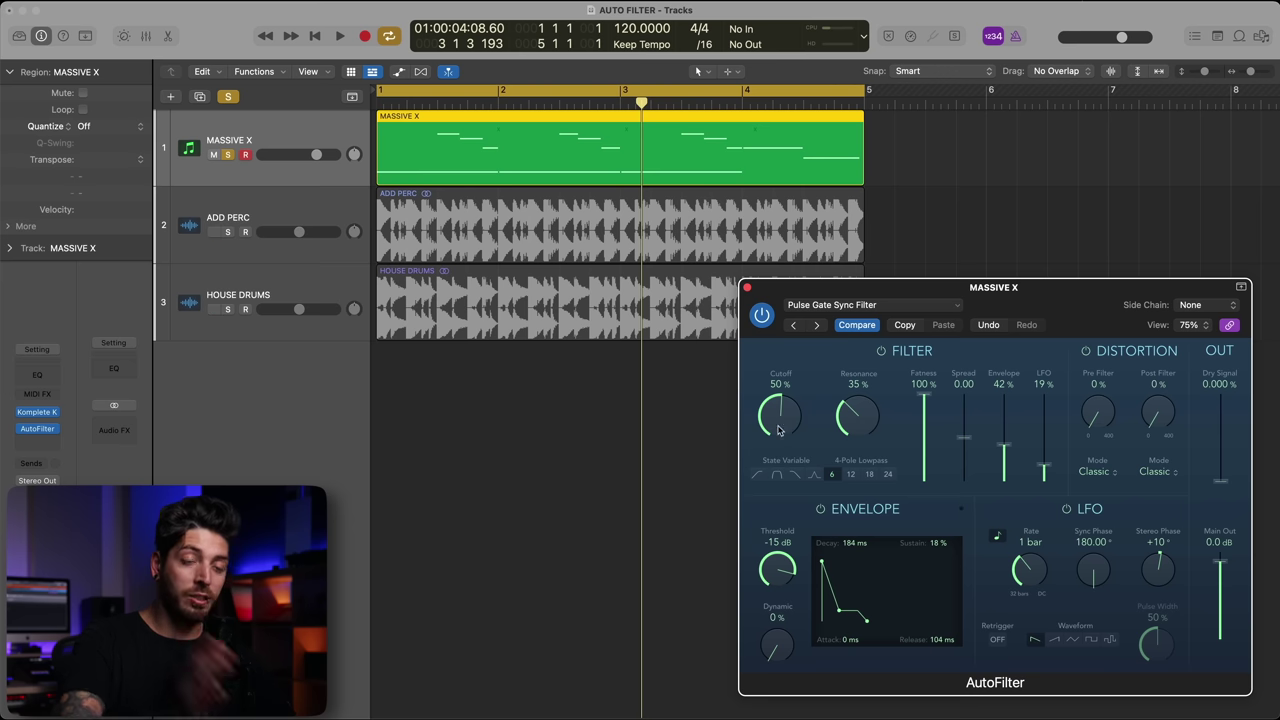
key("space")
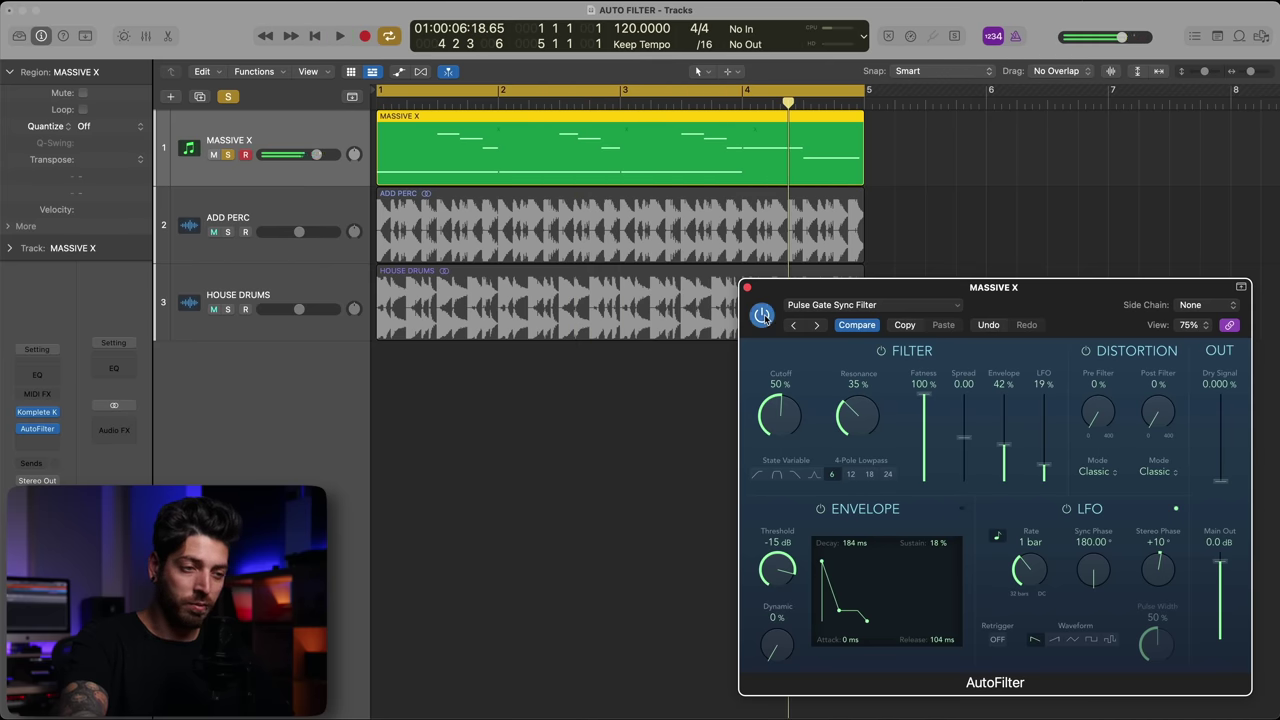
left_click(762, 316)
key("space")
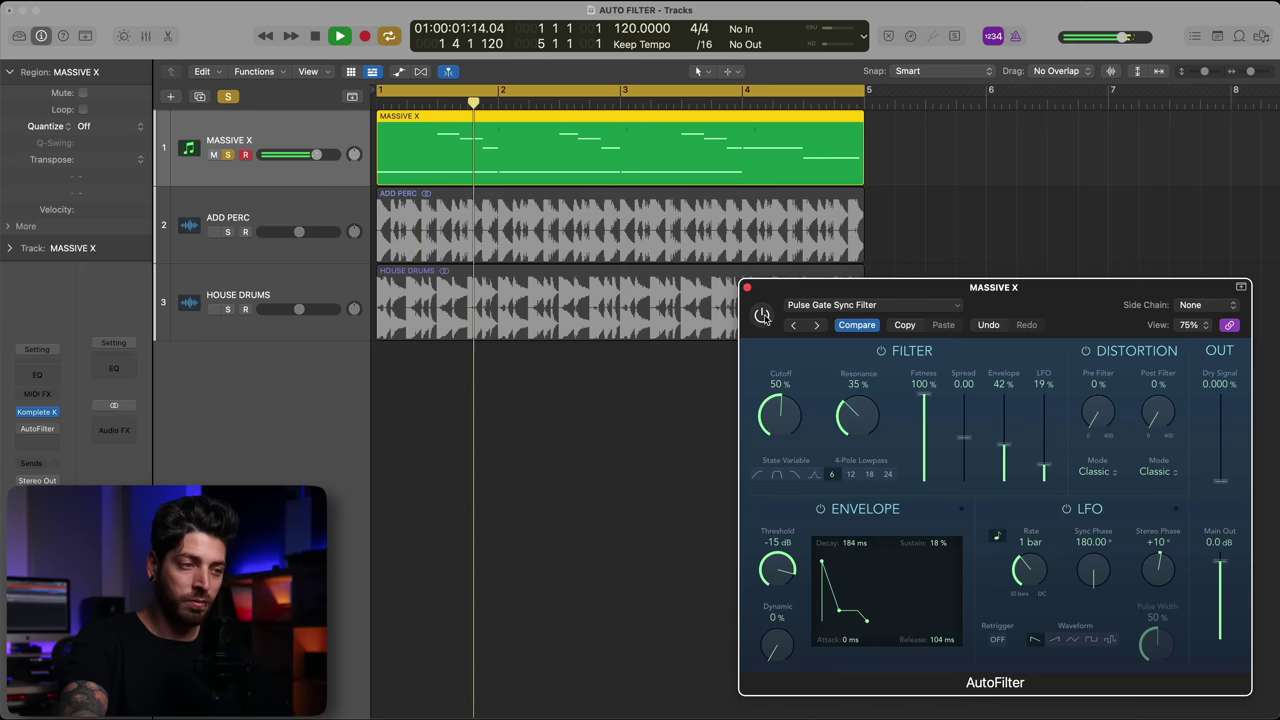
left_click(762, 316)
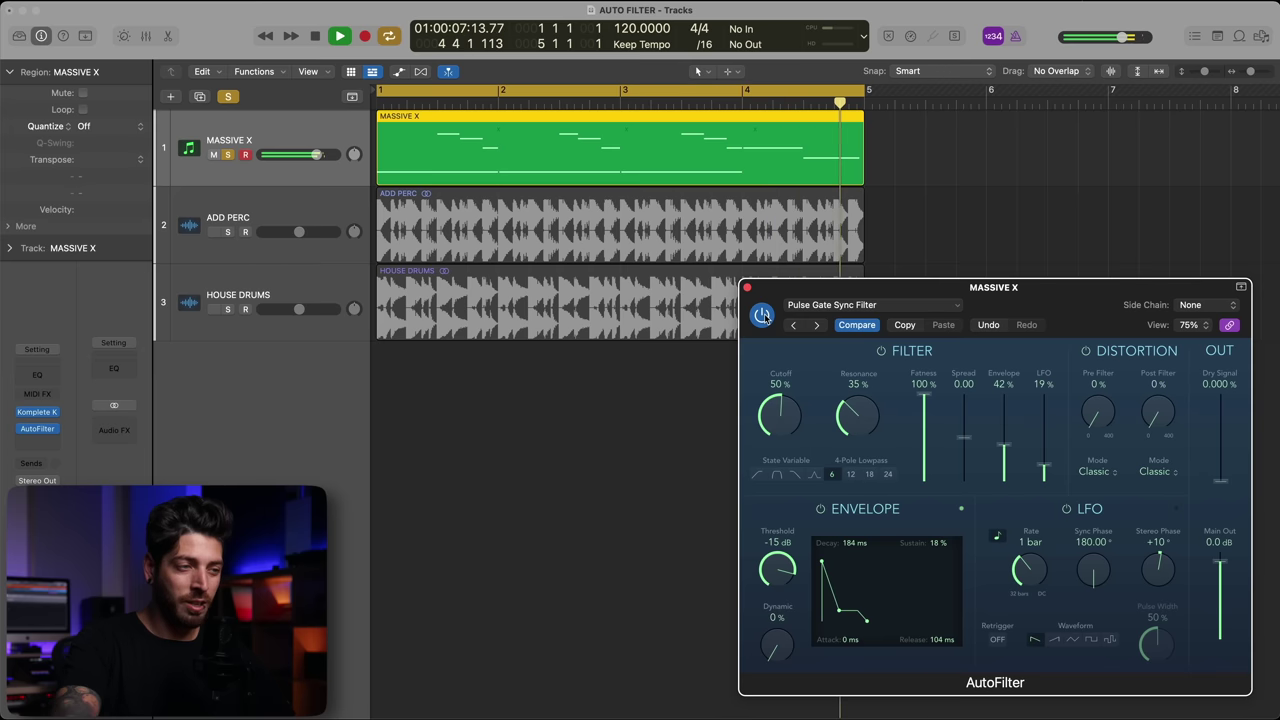
key("space")
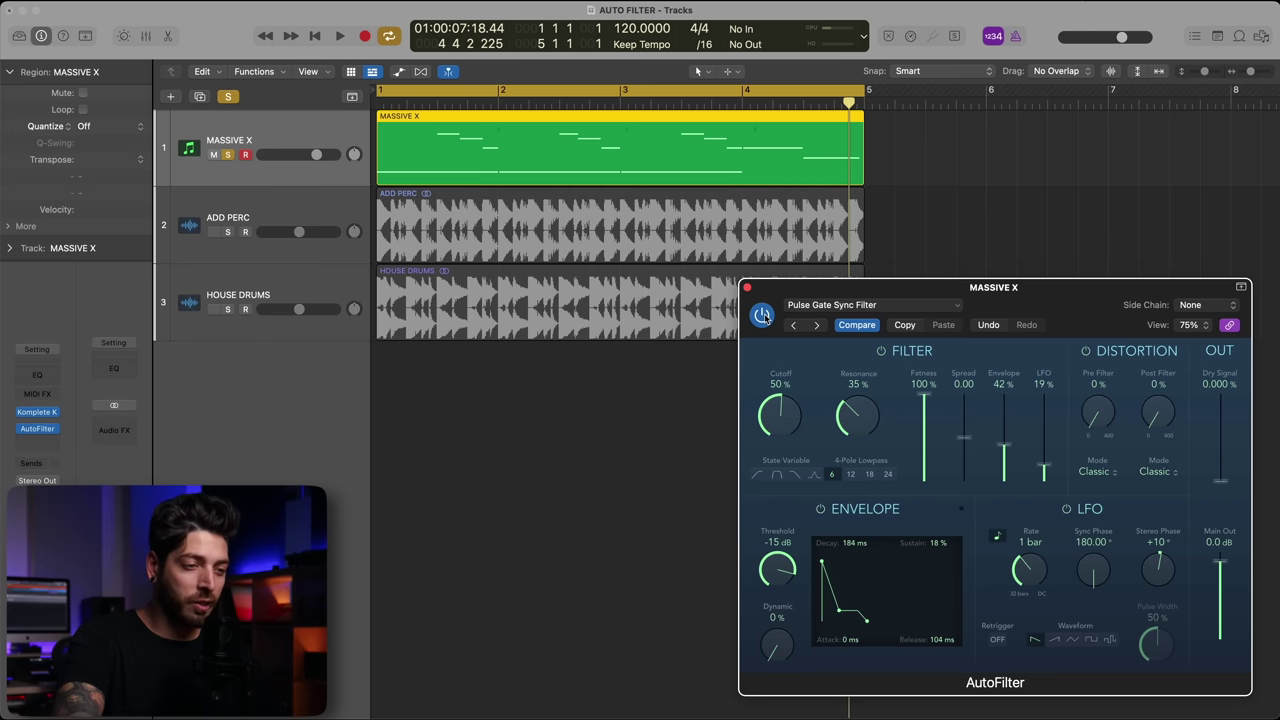
Step: Close the synth's AutoFilter, unsolo MASSIVE X, and play HOUSE DRUMS soloed
left_click(746, 286)
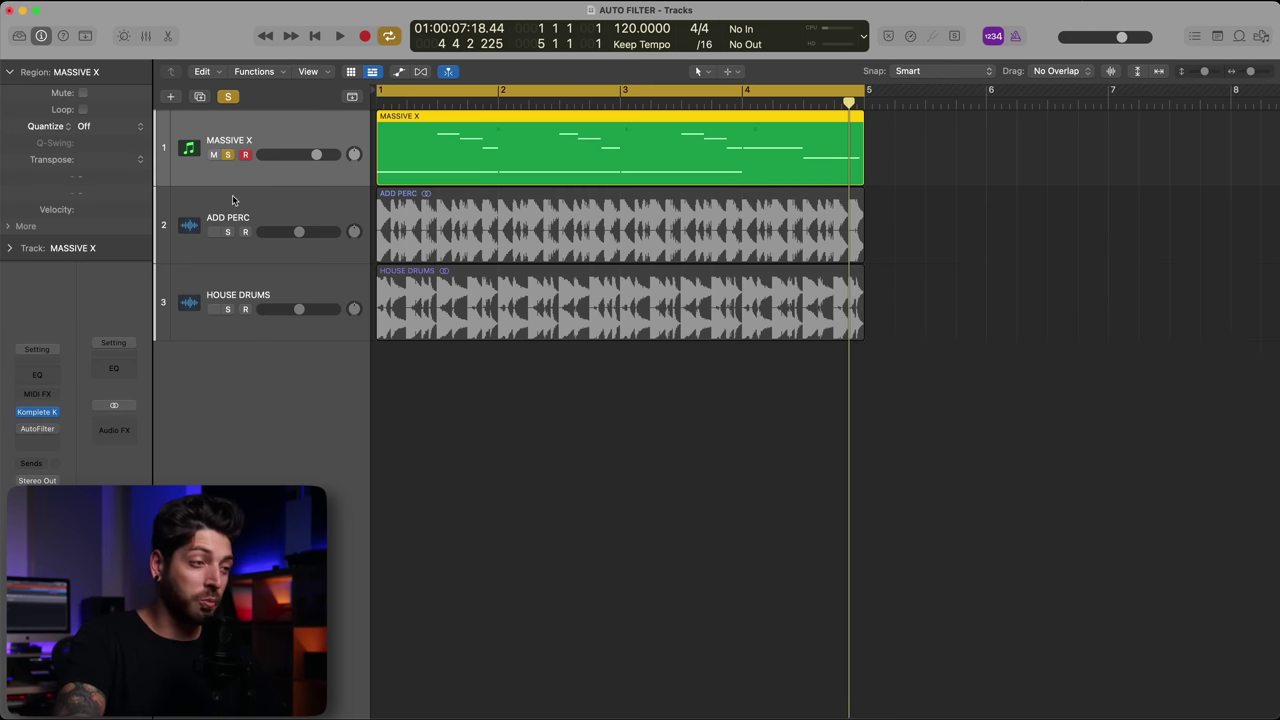
left_click(229, 158)
left_click(236, 287)
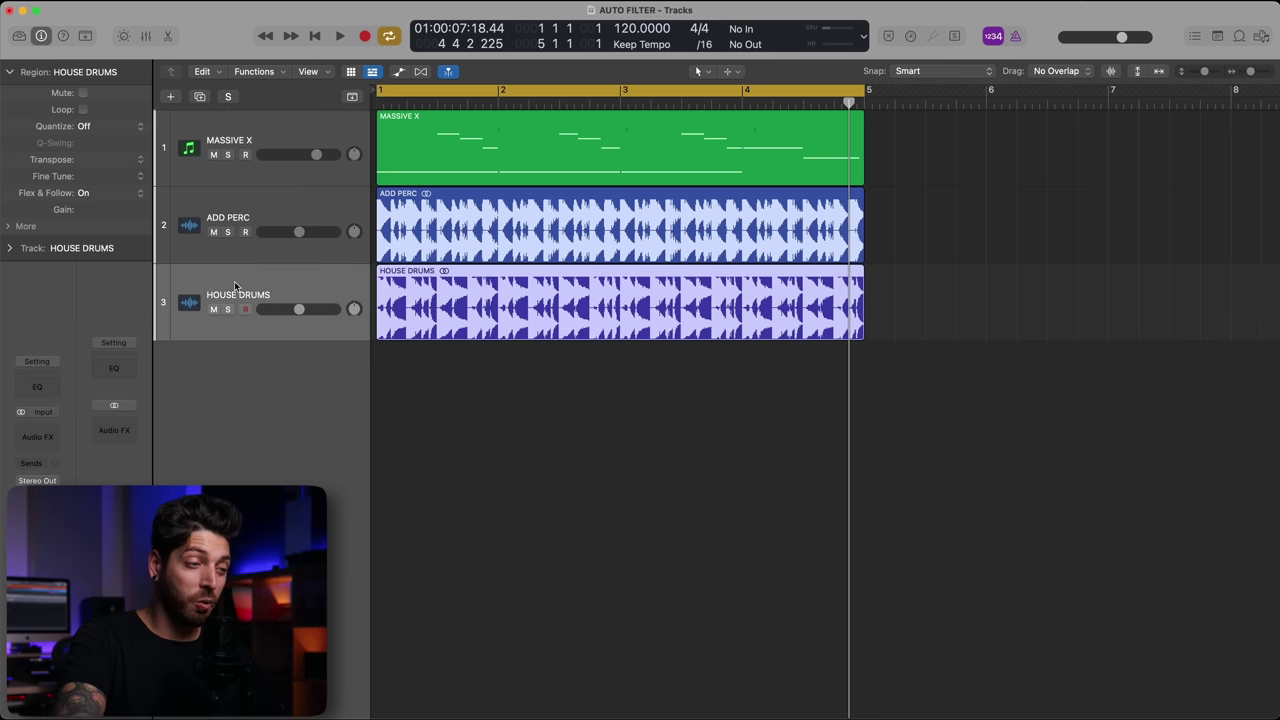
left_click(228, 310)
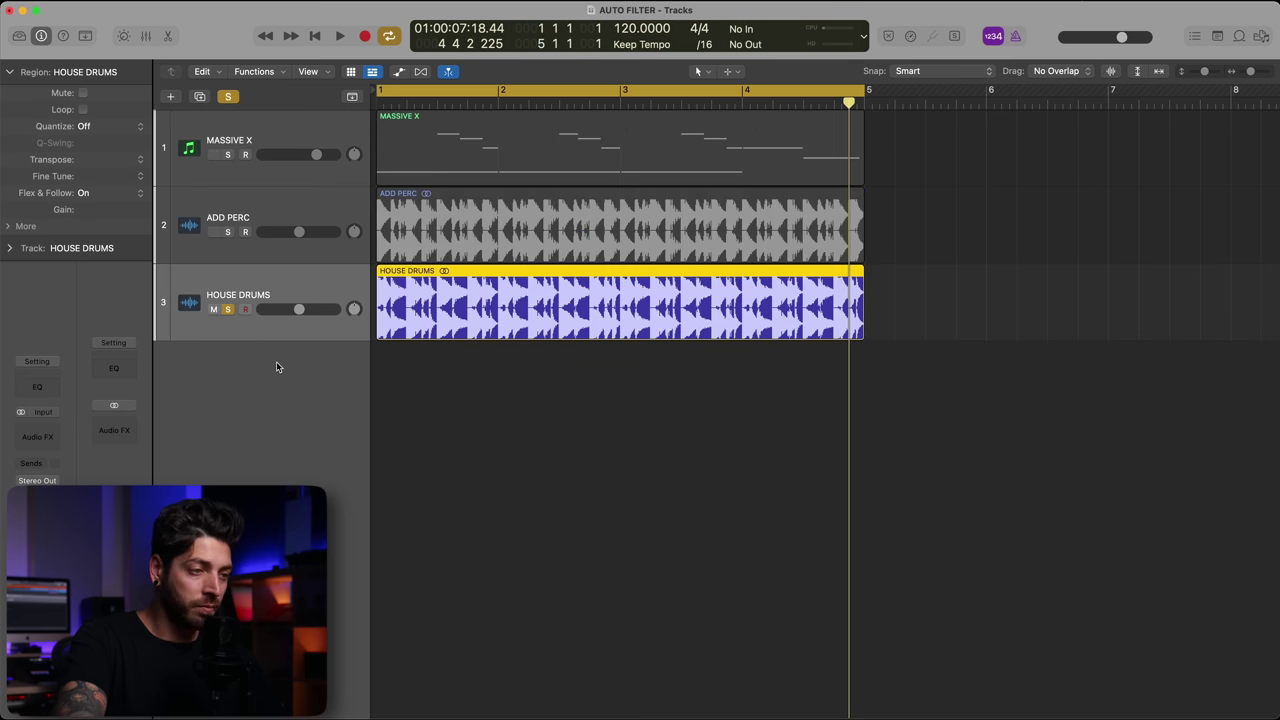
key("space")
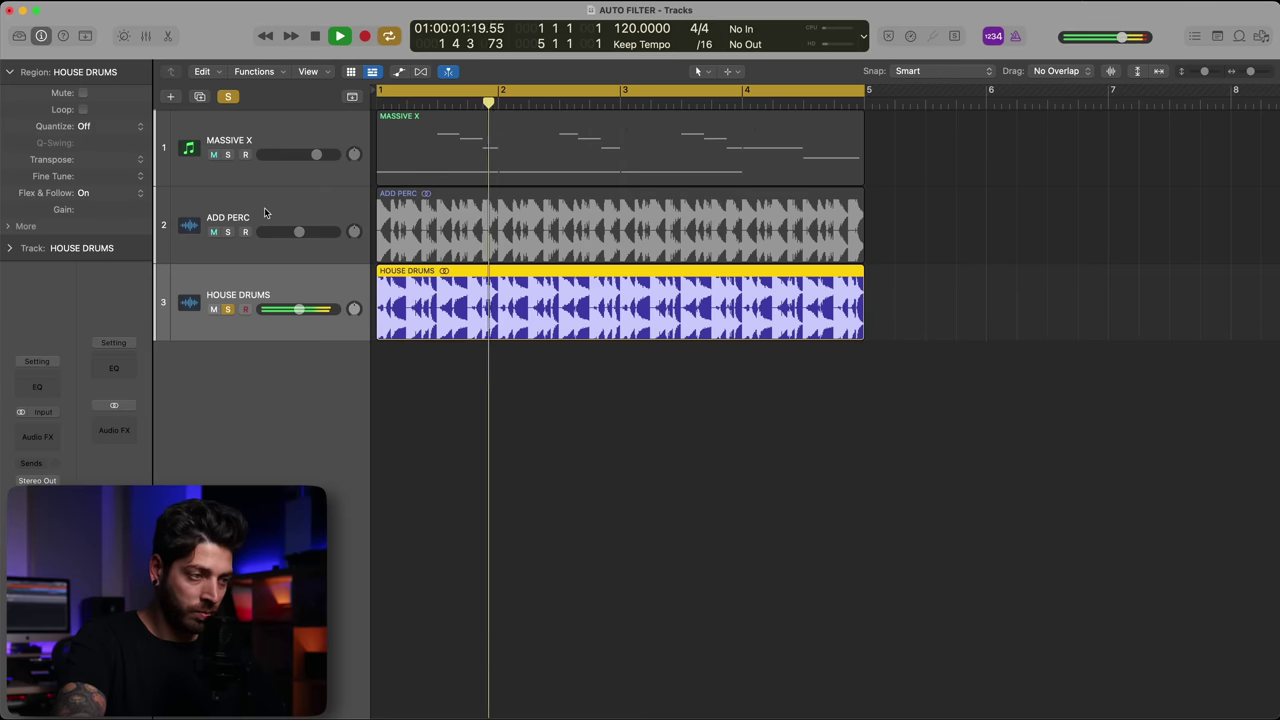
key("space")
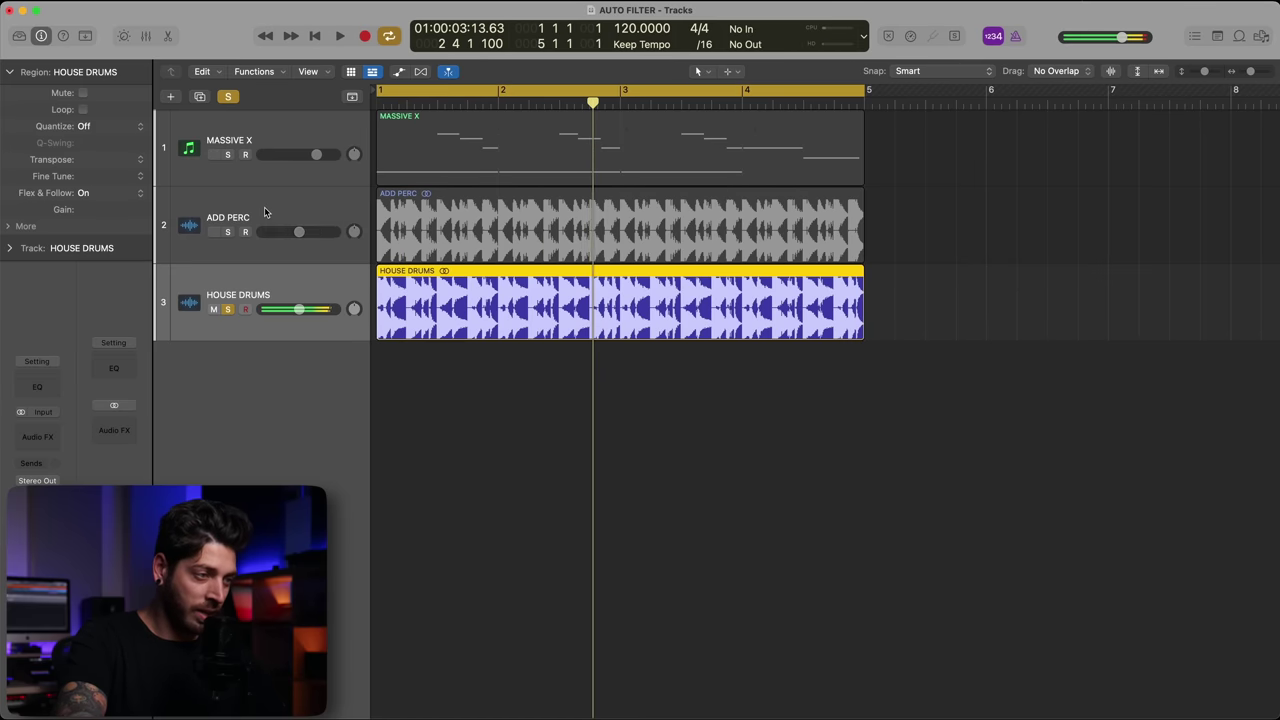
Step: Solo ADD PERC, play it alone, then play it together with HOUSE DRUMS
left_click(216, 254)
left_click(228, 232)
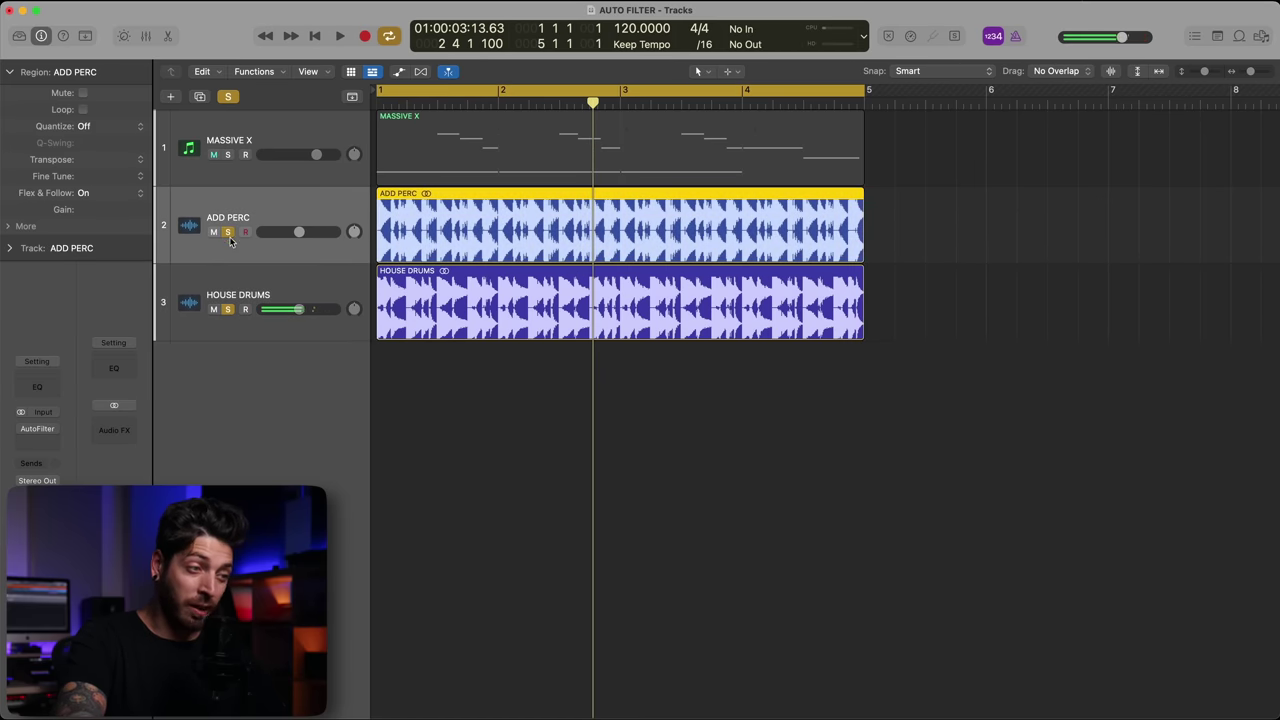
left_click(227, 310)
key("space")
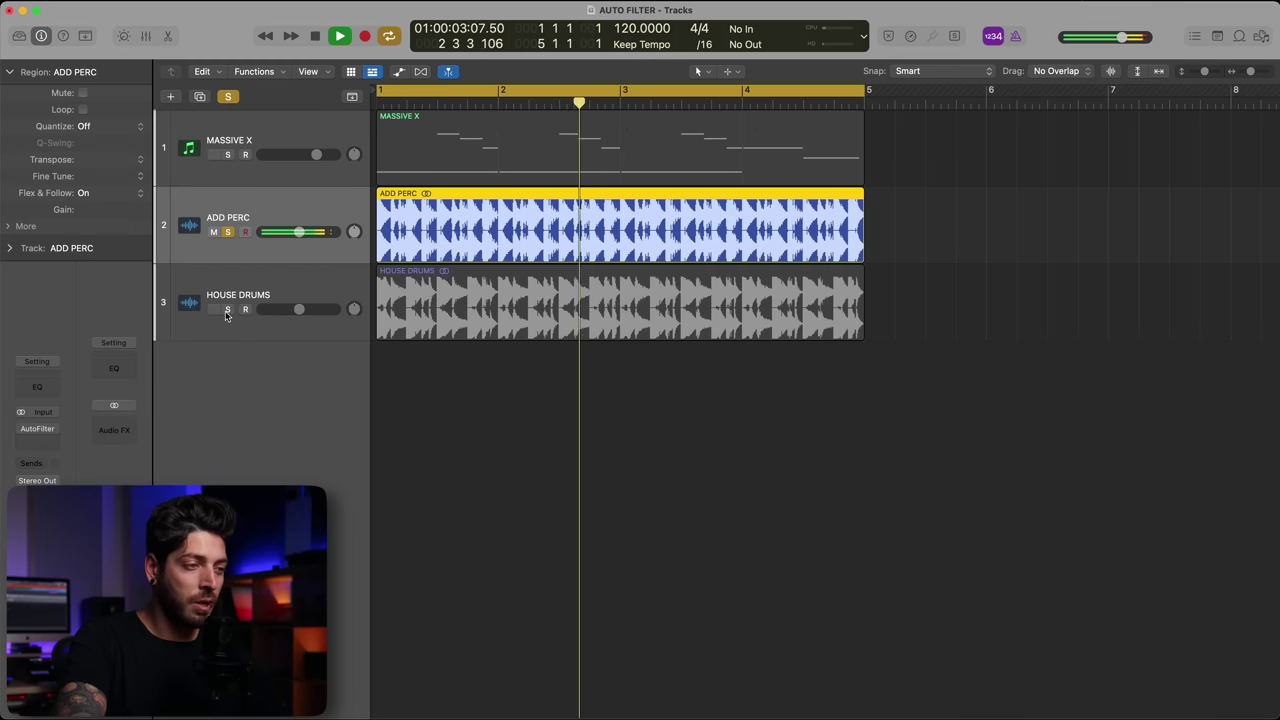
key("space")
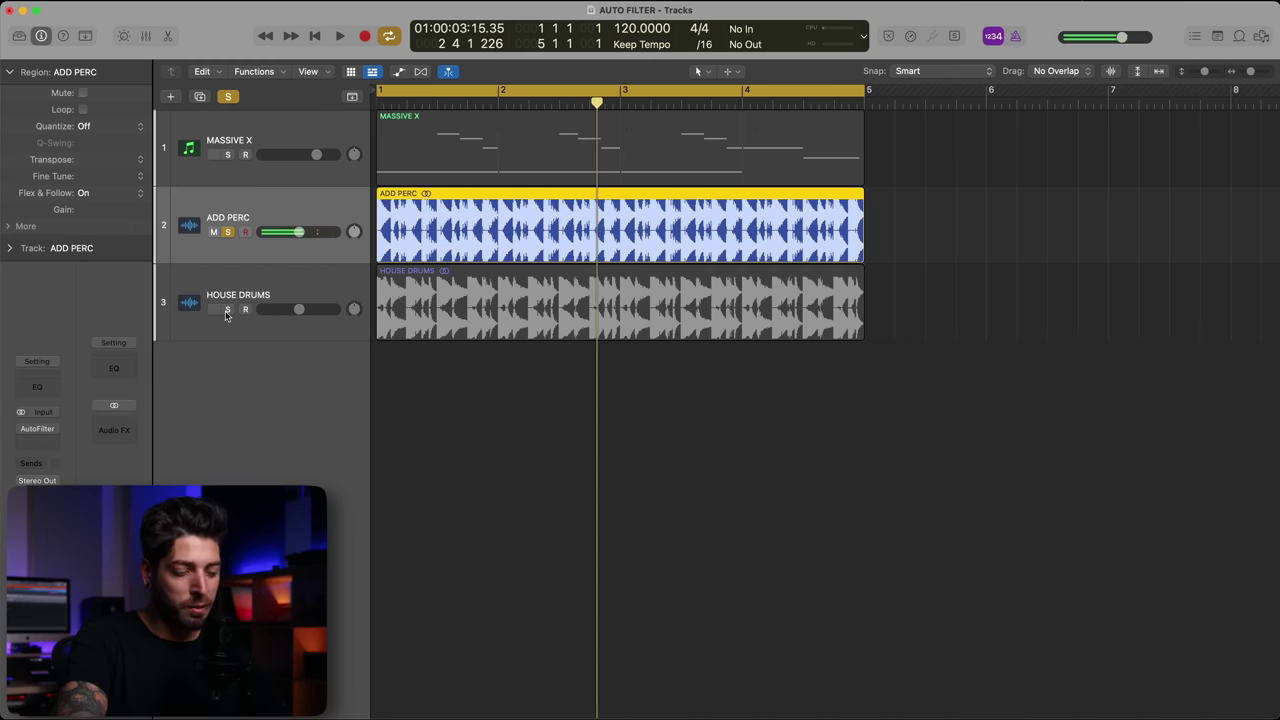
left_click(227, 310)
key("space")
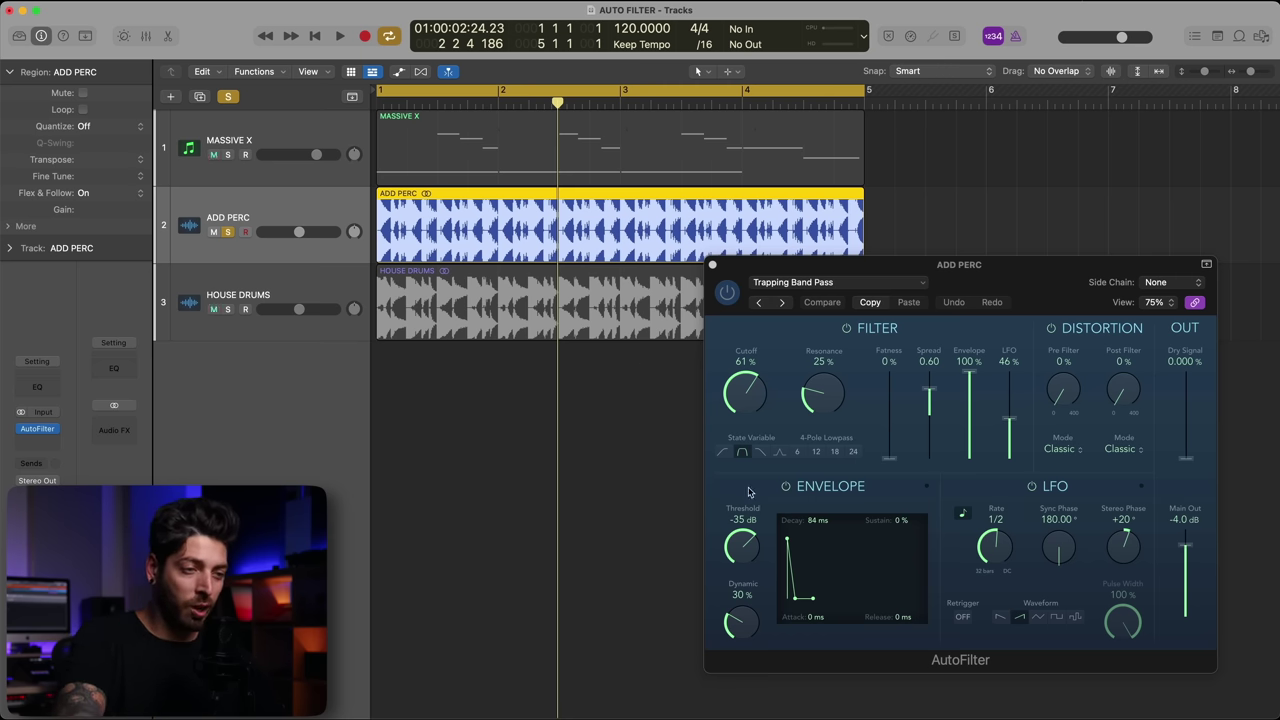
left_click(748, 346)
key("space")
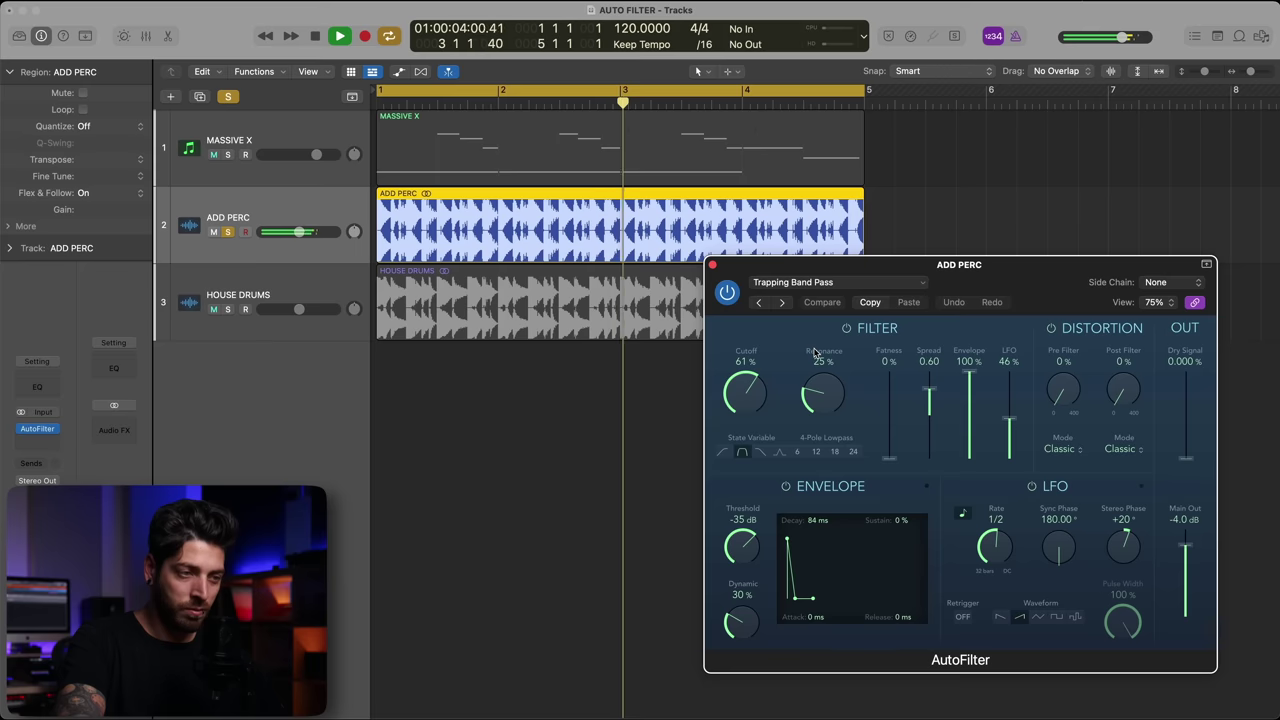
key("space")
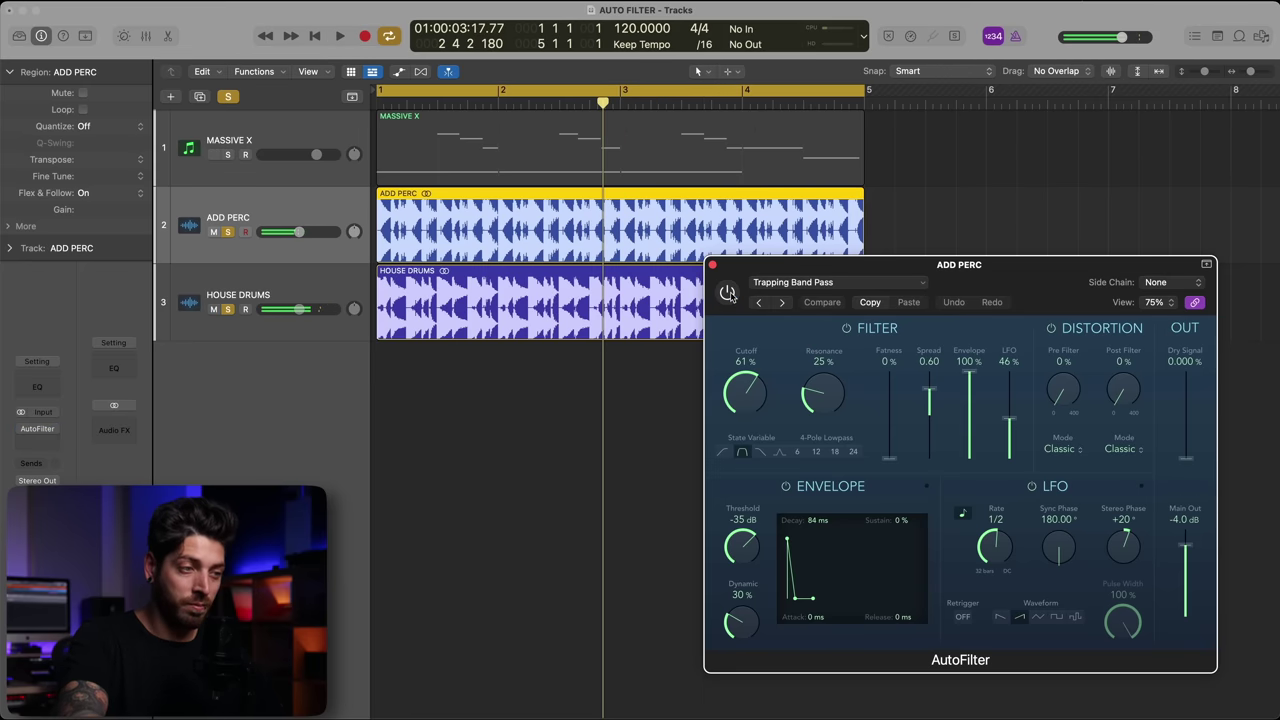
key("space")
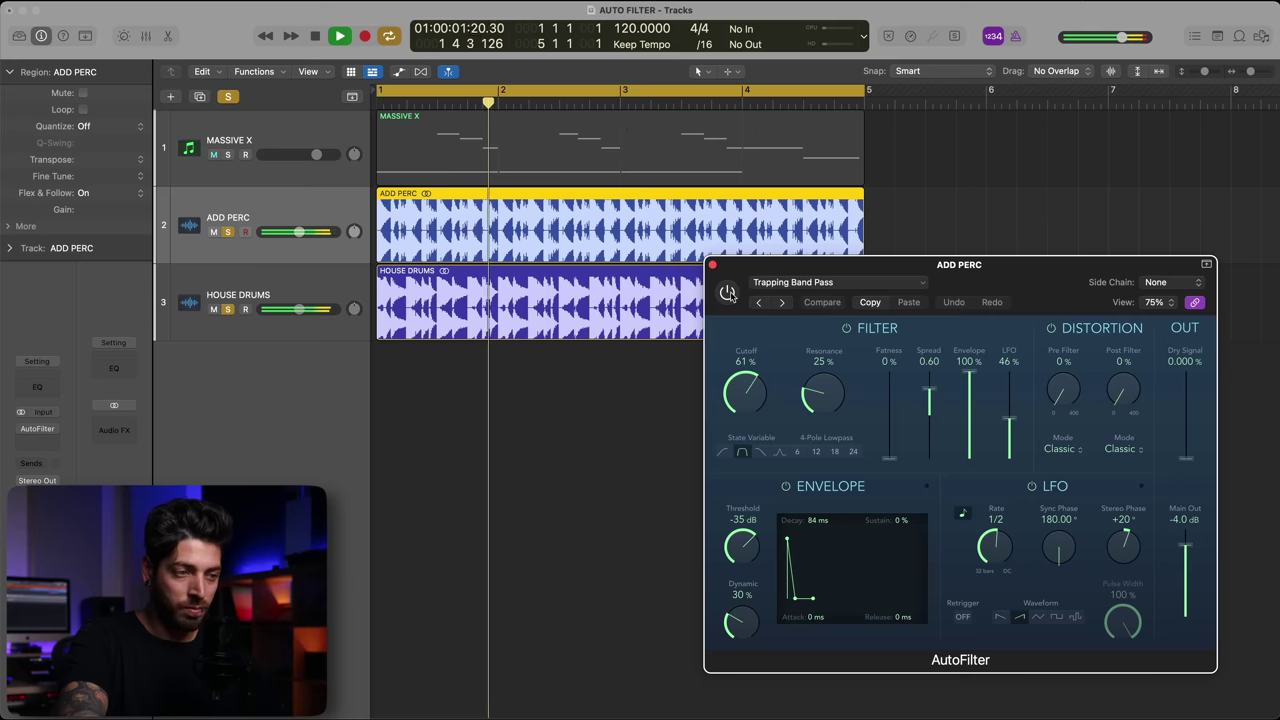
key("space")
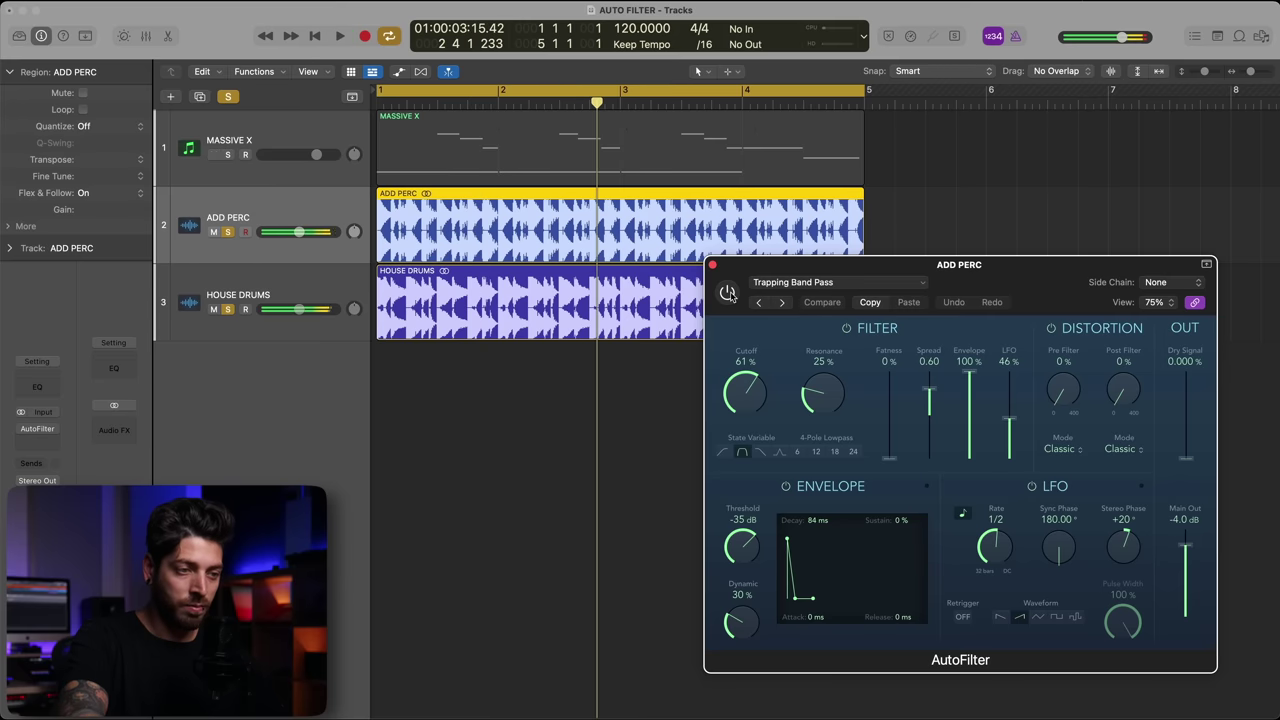
key("space")
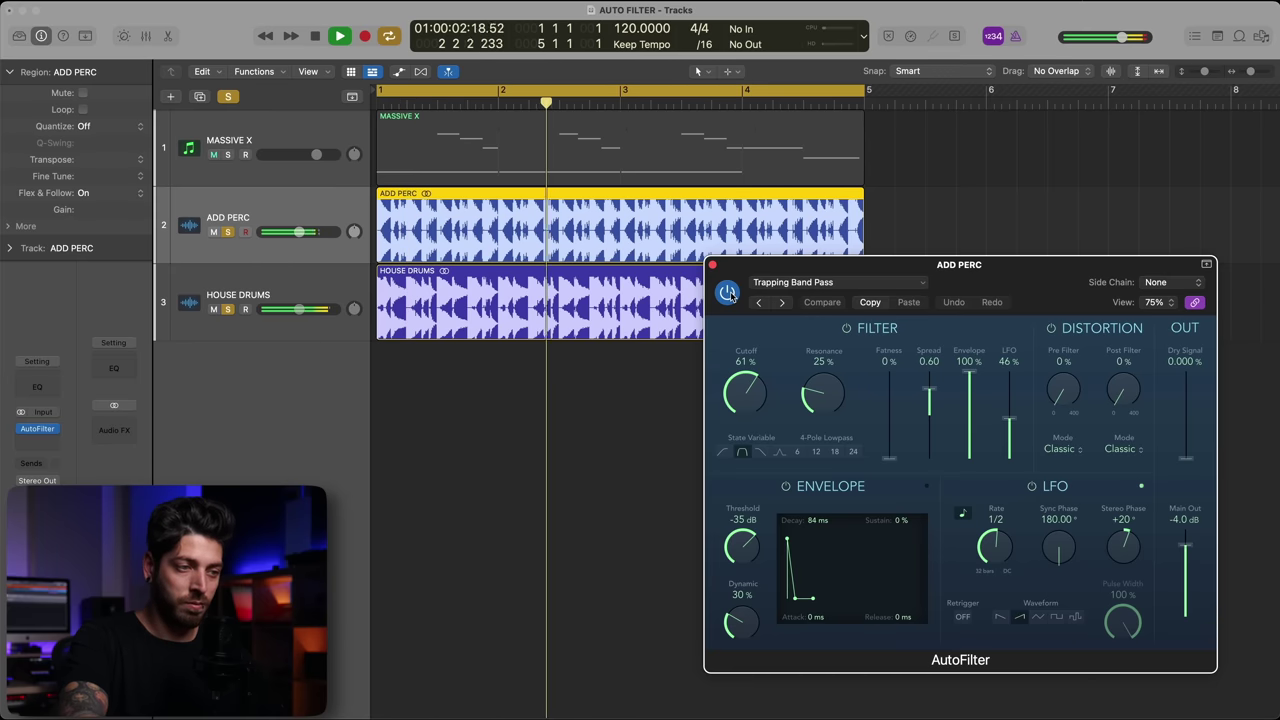
key("space")
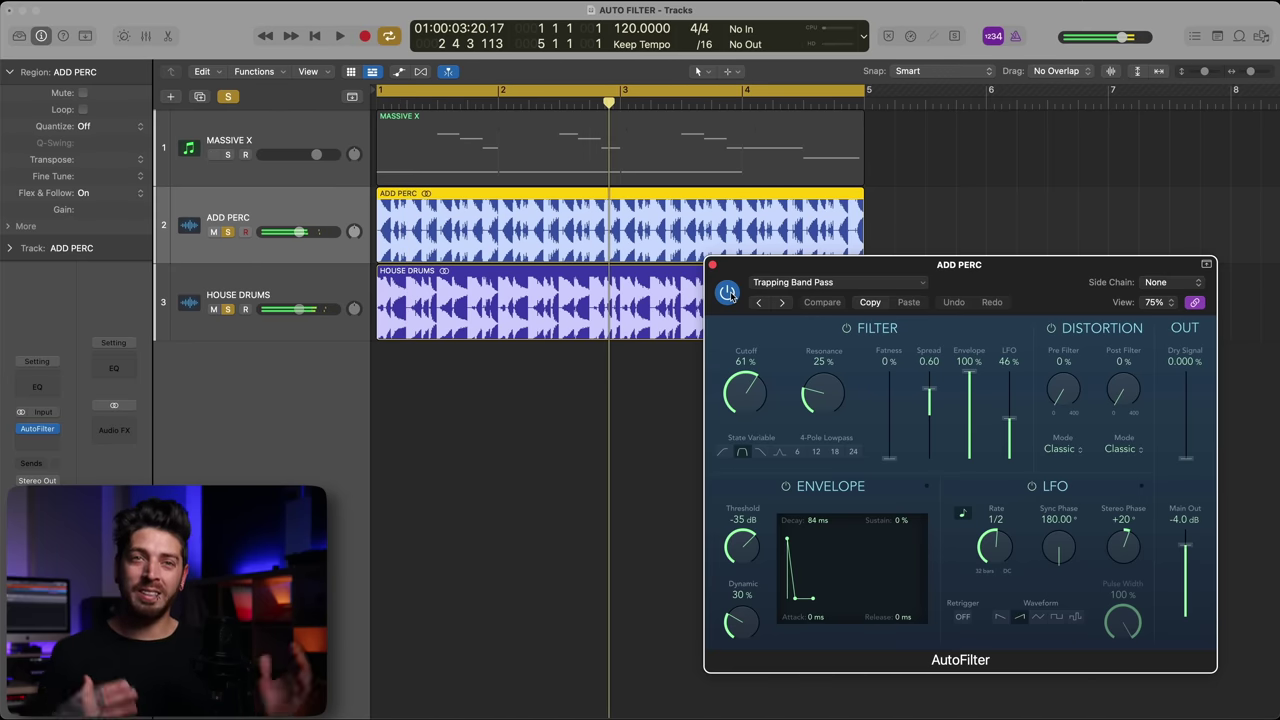